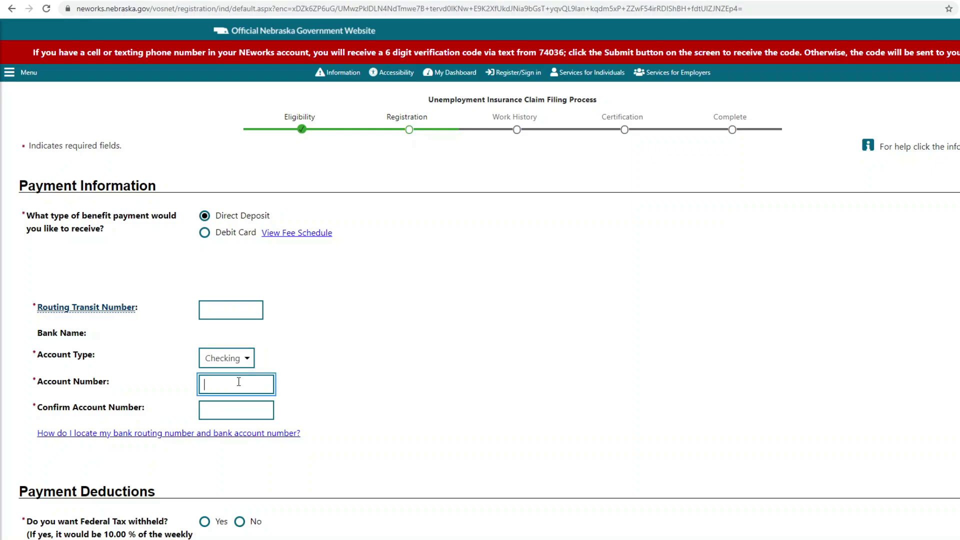
Step: Leave the payment information form and go to the neworks.nebraska.gov/vosnet home page
{"action": "left_click", "coordinate": [239, 403]}
{"action": "scroll", "coordinate": [241, 403], "scroll_direction": "down", "scroll_amount": 2}
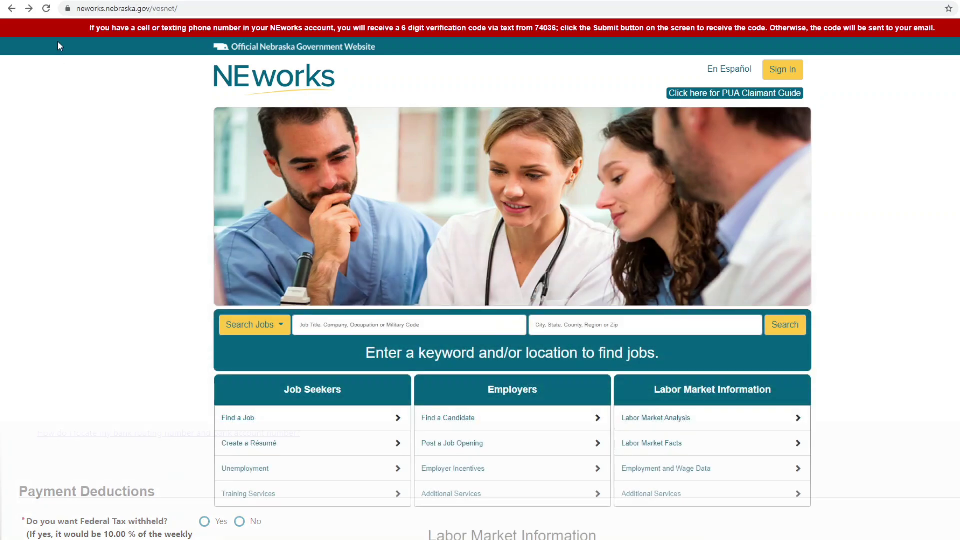
{"action": "left_click", "coordinate": [76, 9]}
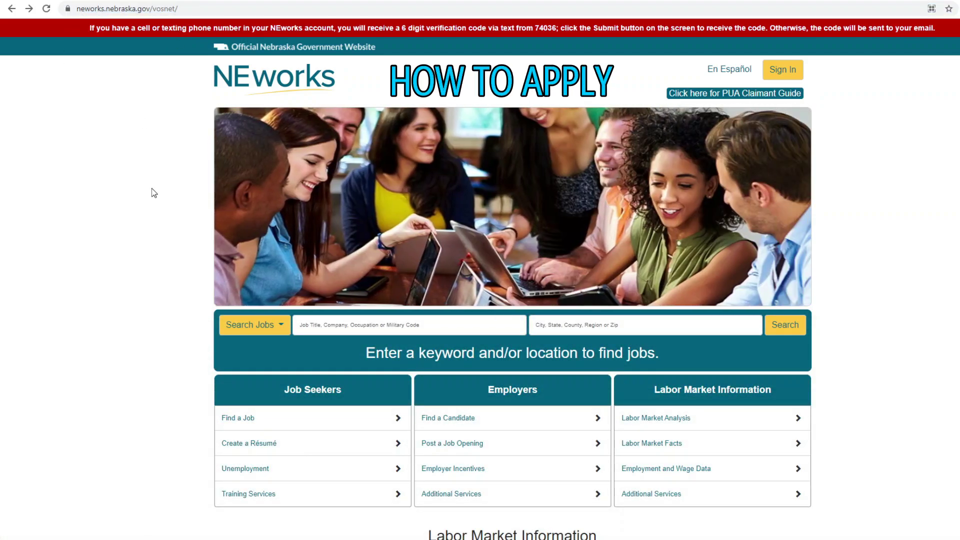
Step: From Job Seekers > Unemployment log-in, create an Individual user account and accept the privacy agreement
{"action": "scroll", "coordinate": [210, 269], "scroll_direction": "down", "scroll_amount": 1}
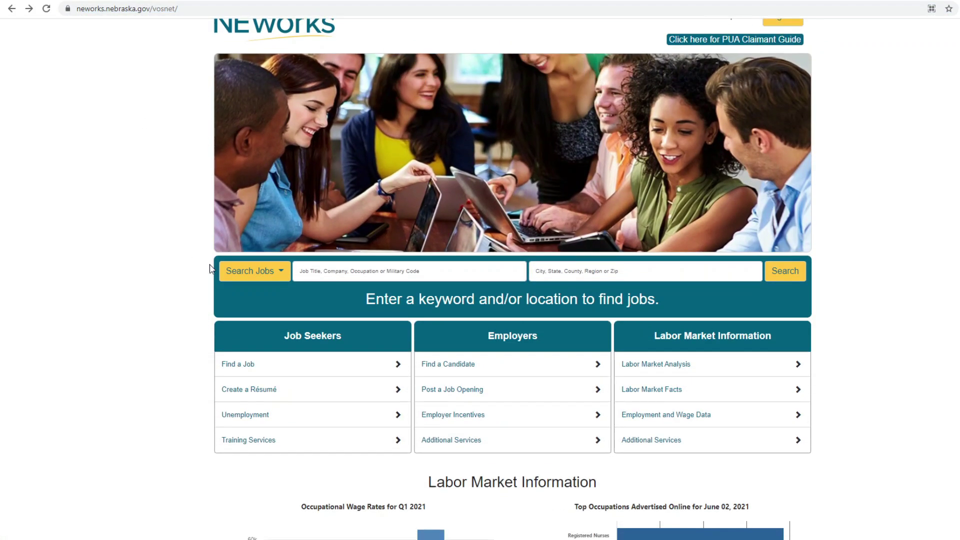
{"action": "left_click", "coordinate": [278, 415]}
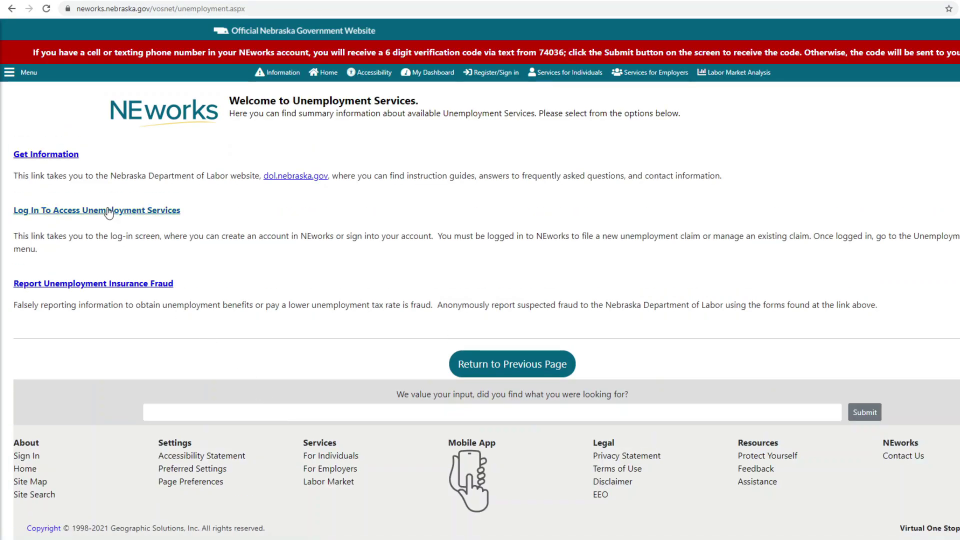
{"action": "left_click", "coordinate": [113, 212]}
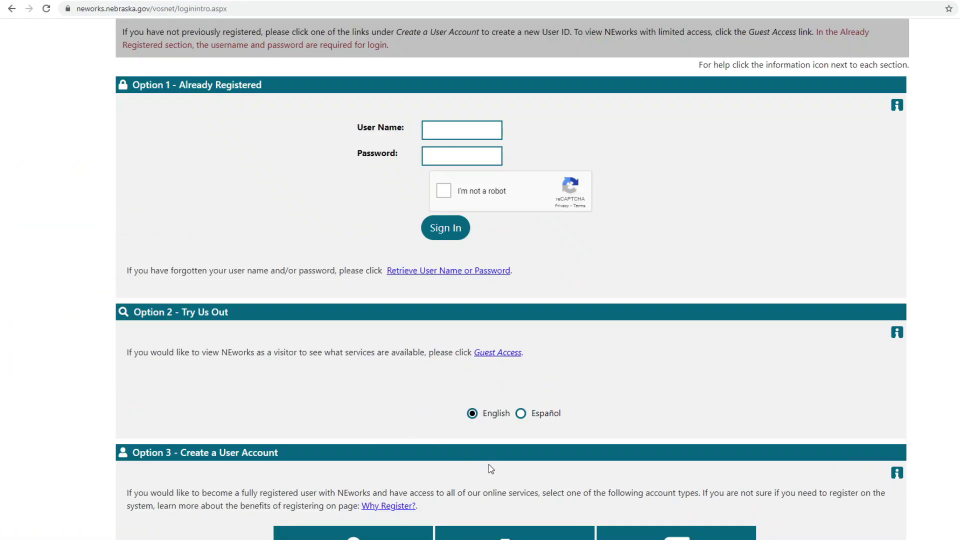
{"action": "scroll", "coordinate": [488, 466], "scroll_direction": "down", "scroll_amount": 2}
{"action": "left_click", "coordinate": [349, 475]}
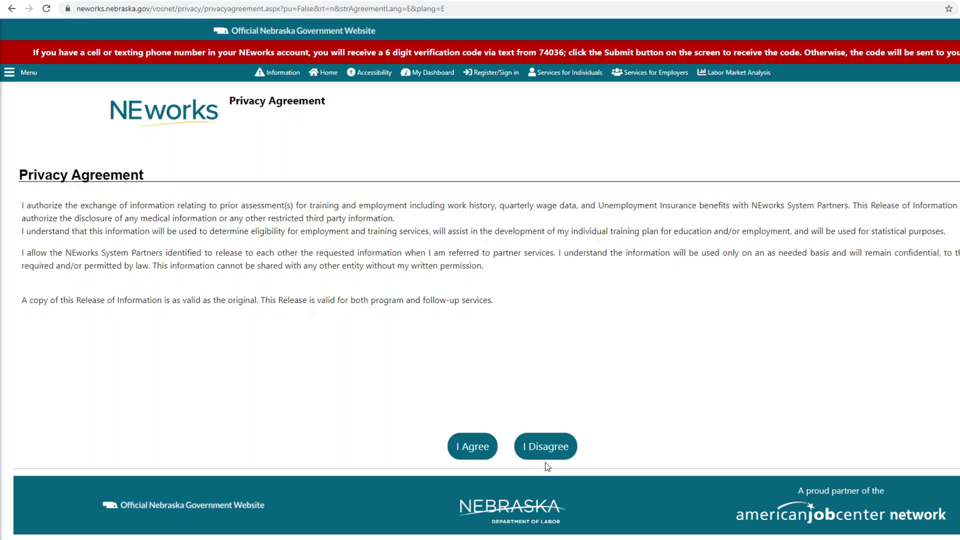
{"action": "left_click", "coordinate": [479, 457]}
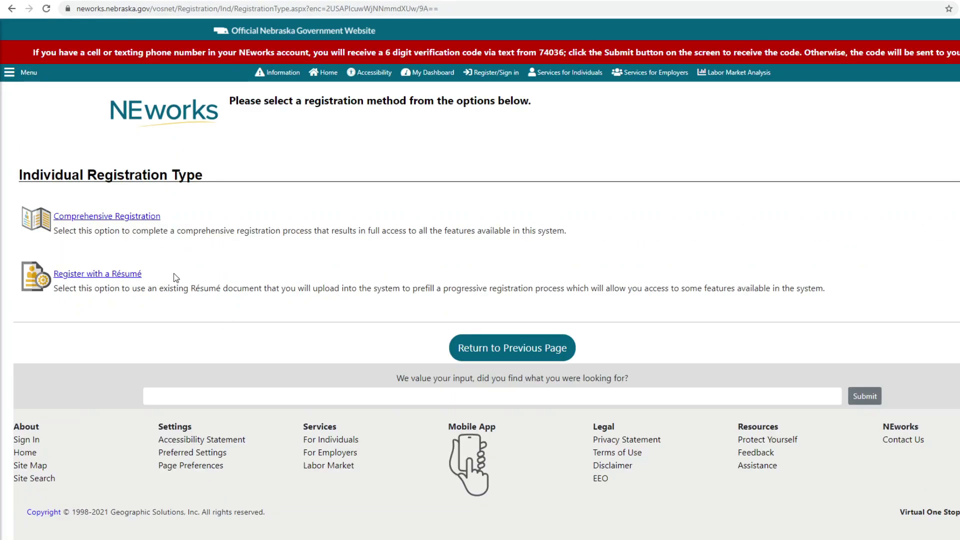
Step: Choose Comprehensive Registration and confirm filing an unemployment claim now
{"action": "left_click", "coordinate": [119, 220]}
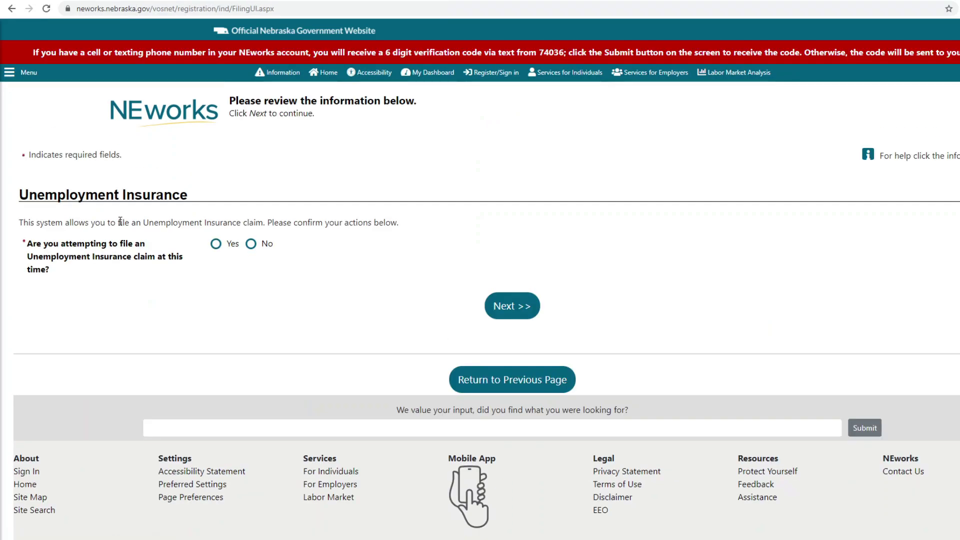
{"action": "left_click", "coordinate": [216, 244]}
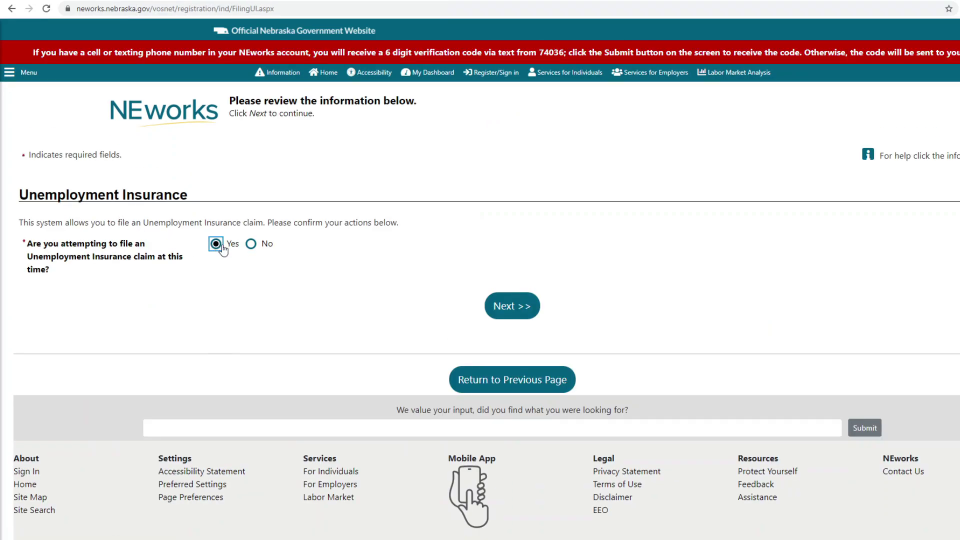
{"action": "left_click", "coordinate": [504, 307]}
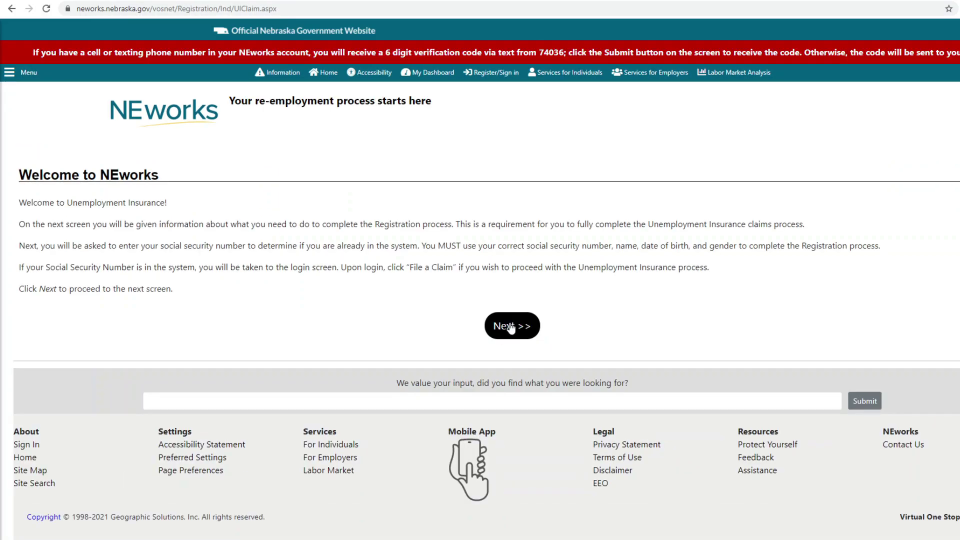
{"action": "left_click", "coordinate": [512, 326]}
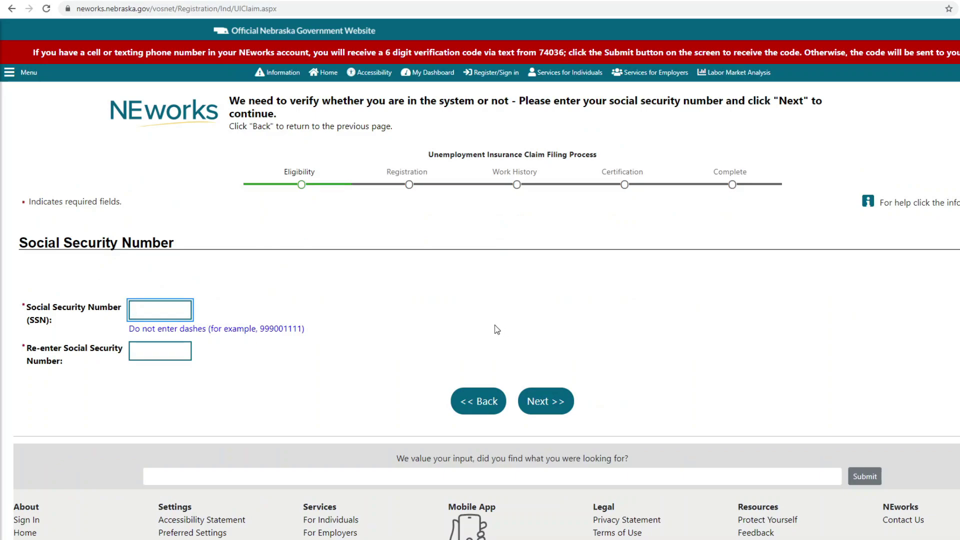
Step: Enter the Social Security number, re-enter it to confirm, and continue
{"action": "type", "text": "123456789"}
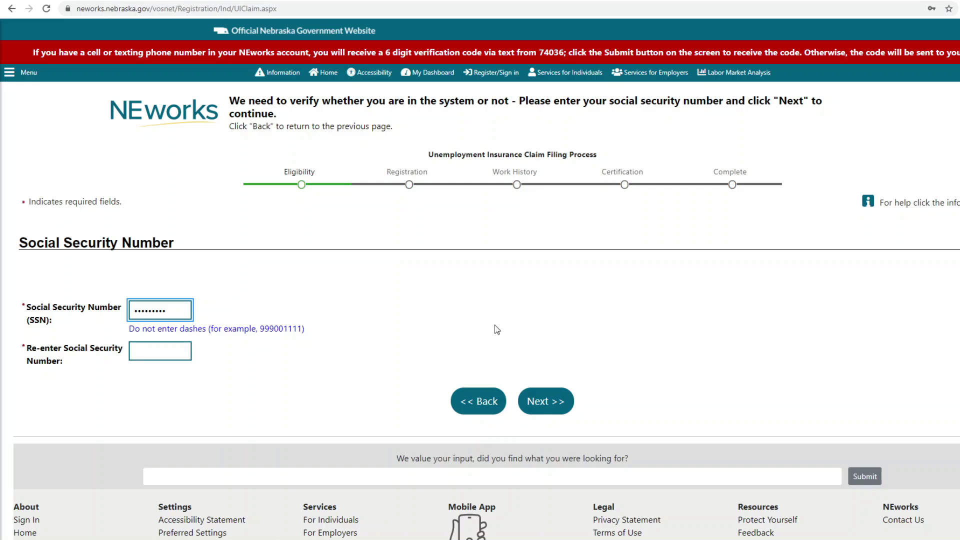
{"action": "left_click", "coordinate": [181, 353]}
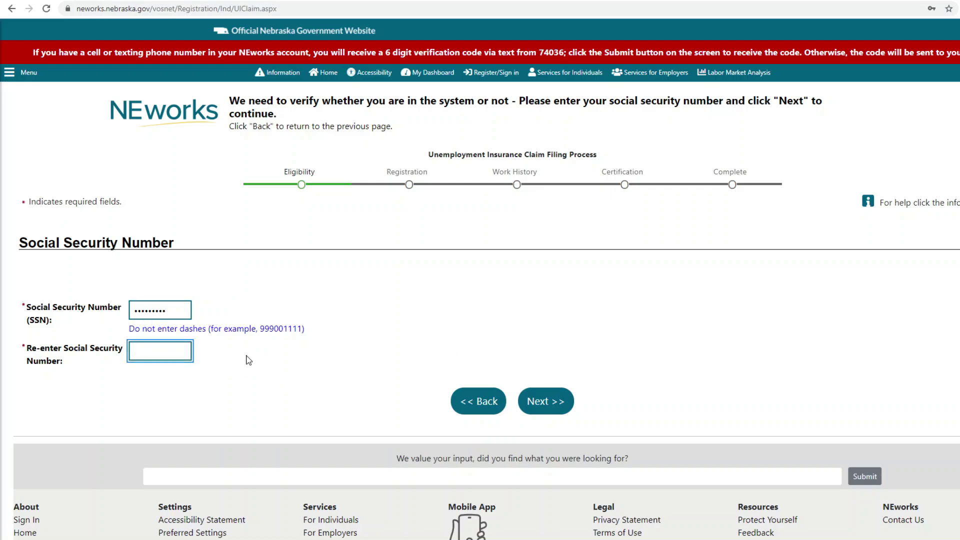
{"action": "type", "text": "12345"}
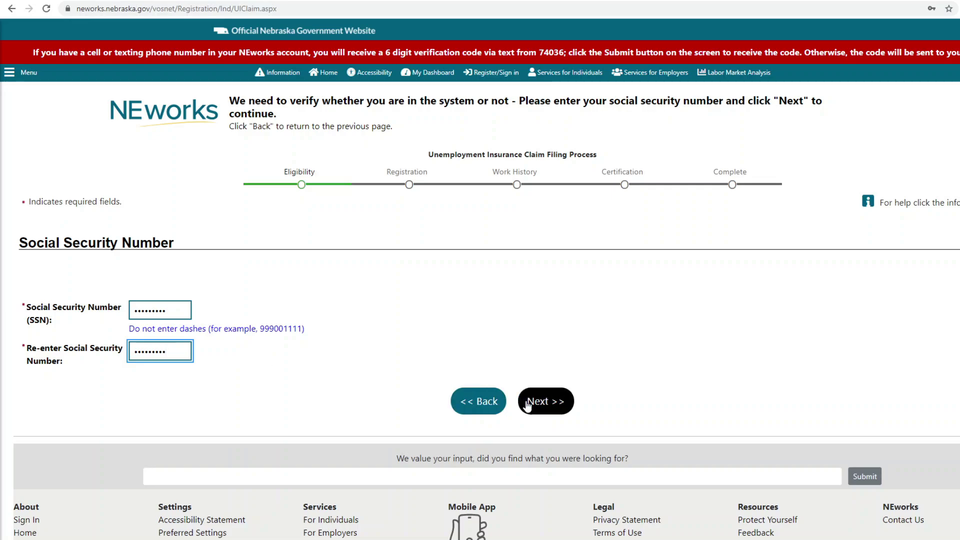
{"action": "left_click", "coordinate": [551, 402]}
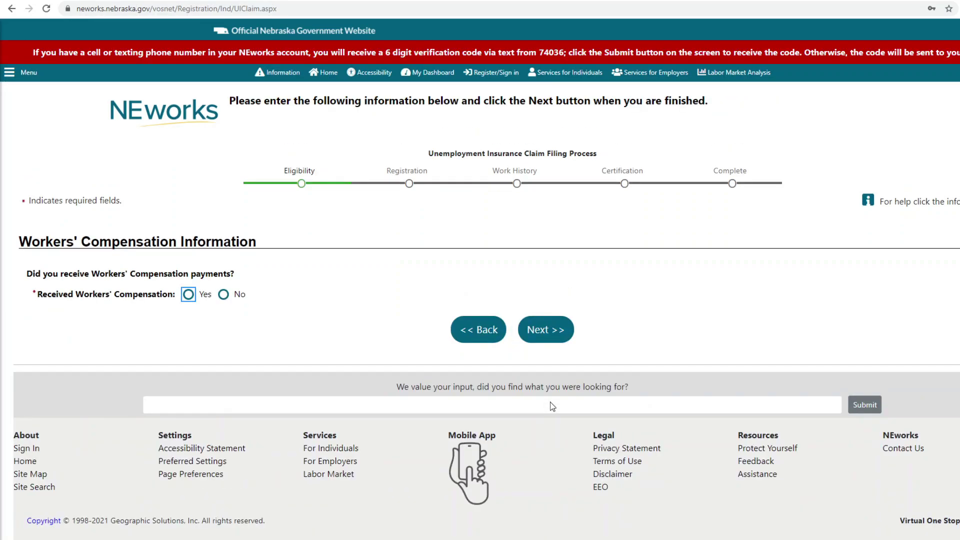
Step: Answer No to workers' compensation and Yes to having worked since 1/1/2020
{"action": "left_click", "coordinate": [224, 296]}
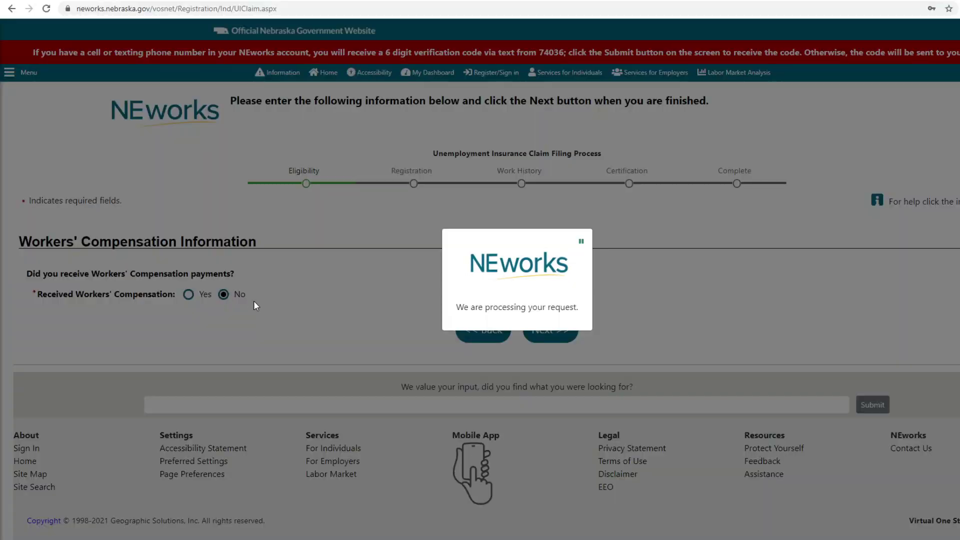
{"action": "left_click", "coordinate": [532, 331]}
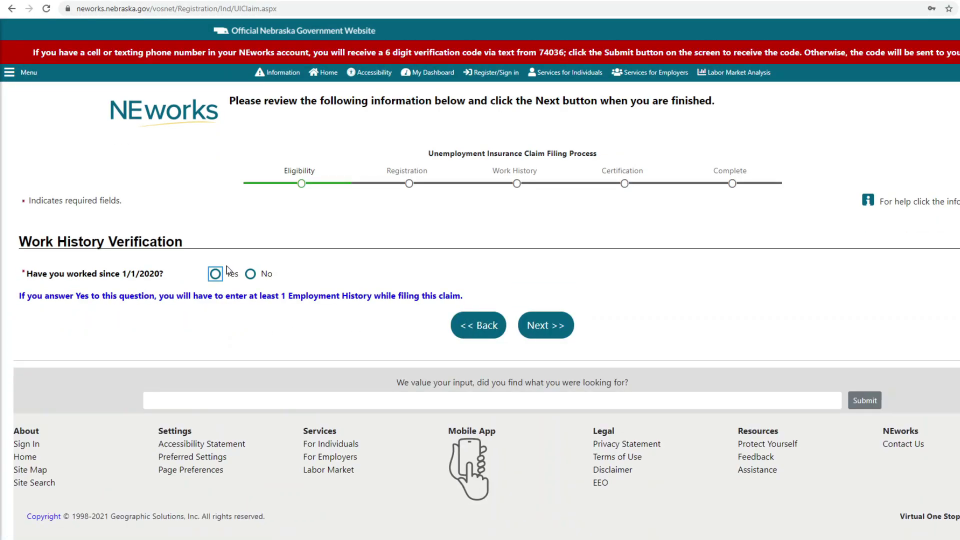
{"action": "left_click", "coordinate": [216, 274]}
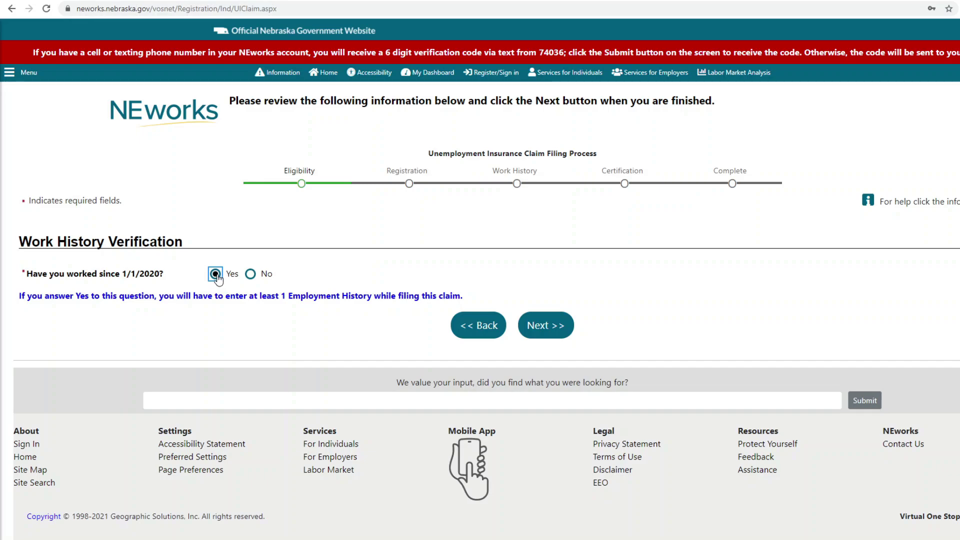
{"action": "left_click", "coordinate": [539, 328]}
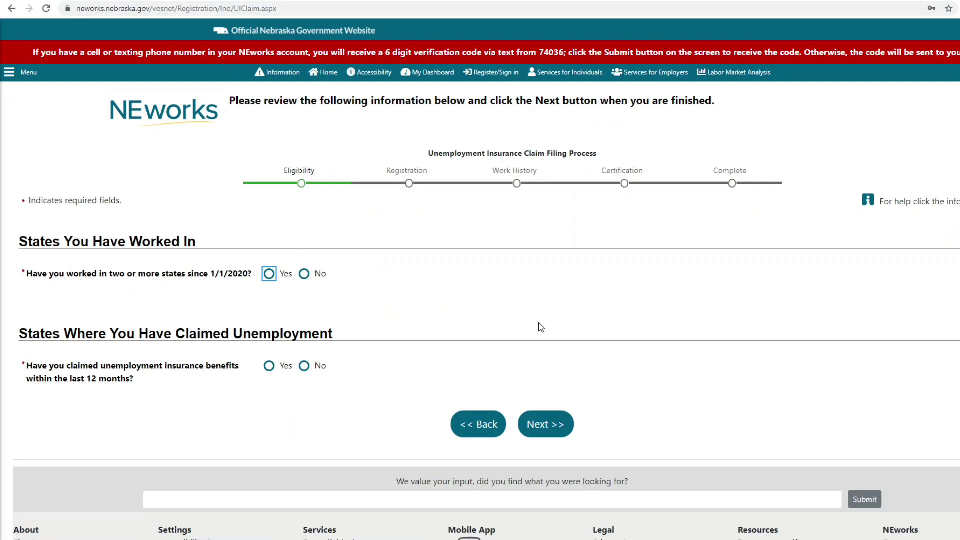
Step: Answer No to multiple states, a claim in the last 12 months, federal and military service
{"action": "left_click", "coordinate": [305, 278]}
{"action": "left_click", "coordinate": [305, 367]}
{"action": "left_click", "coordinate": [545, 420]}
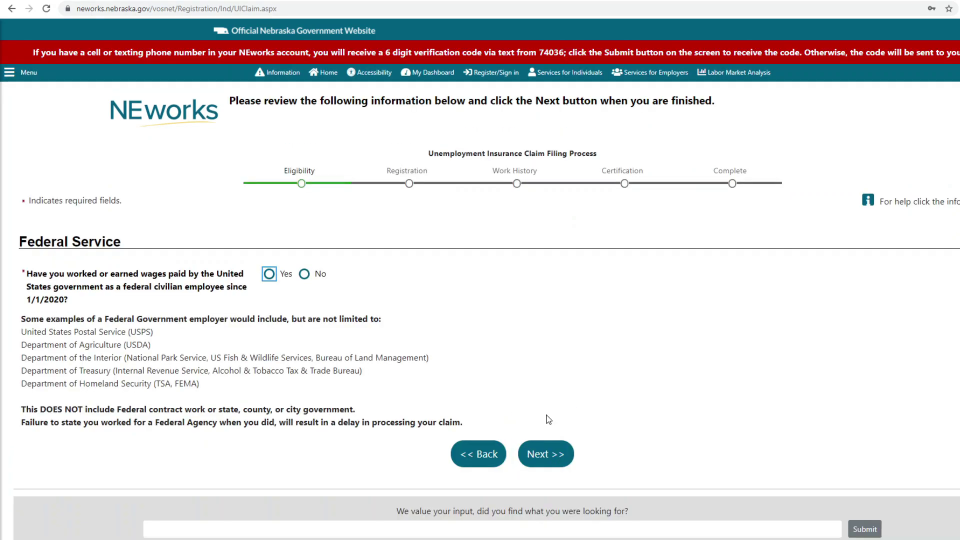
{"action": "left_click", "coordinate": [304, 274]}
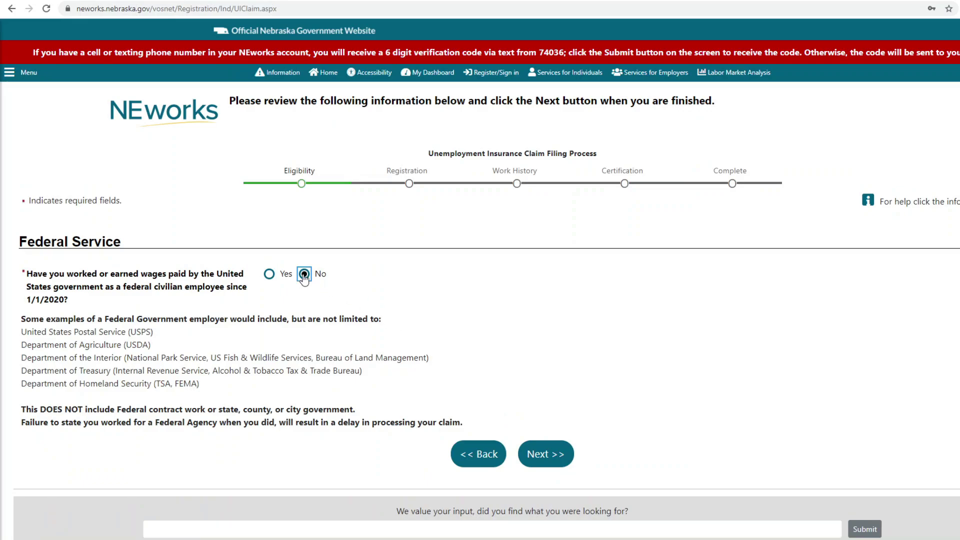
{"action": "left_click", "coordinate": [543, 453]}
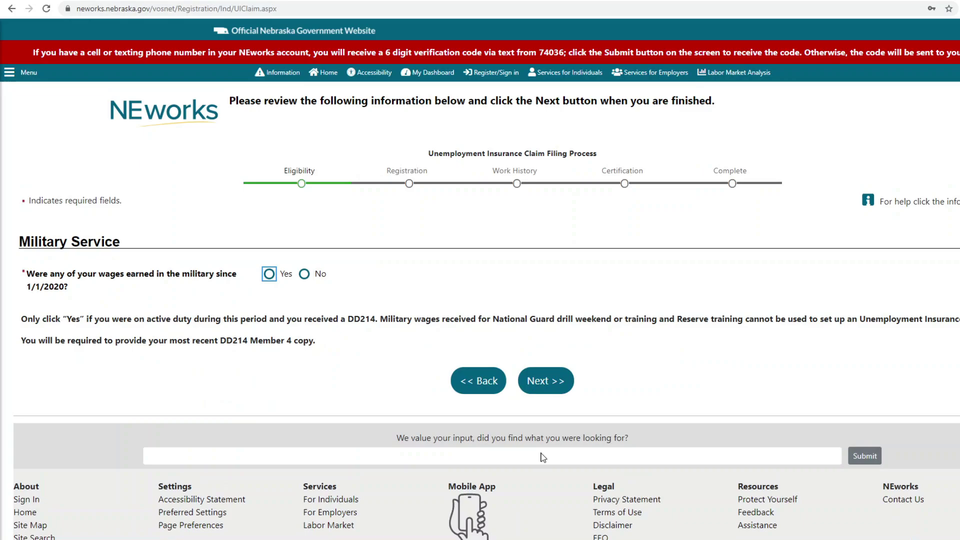
{"action": "left_click", "coordinate": [304, 275]}
{"action": "left_click", "coordinate": [547, 382]}
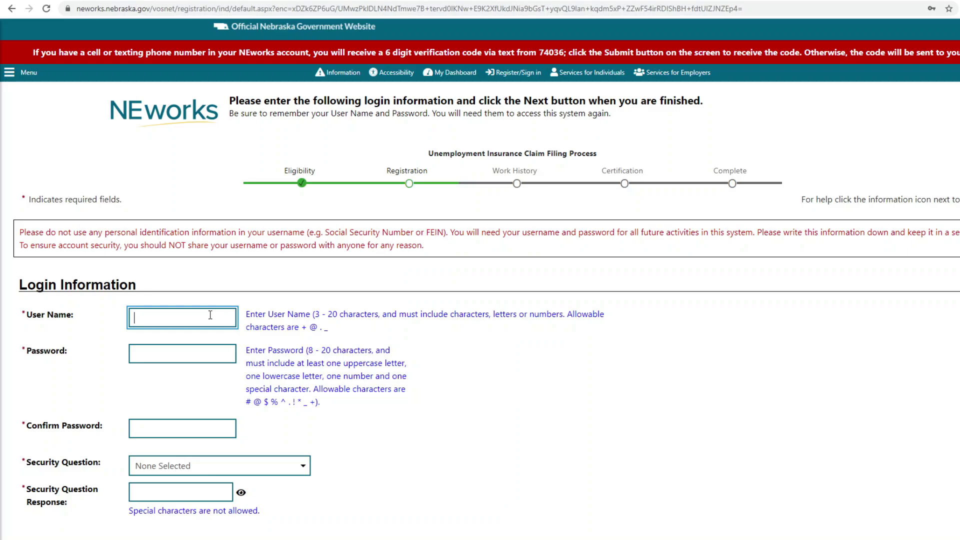
Step: Enter a user name and a strong password, then retype the password to confirm it
{"action": "type", "text": "karamelkayyt"}
{"action": "key", "text": "Tab"}
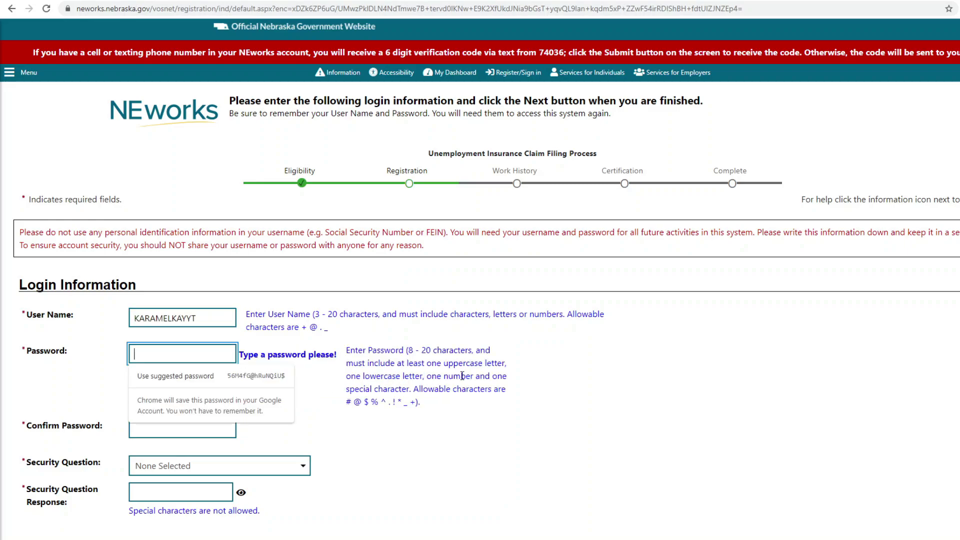
{"action": "type", "text": "••"}
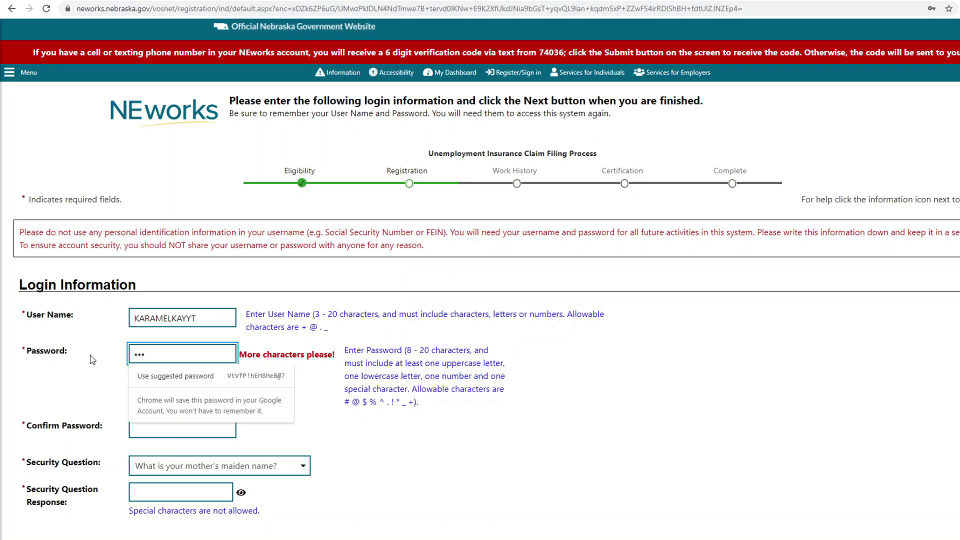
{"action": "type", "text": "••••"}
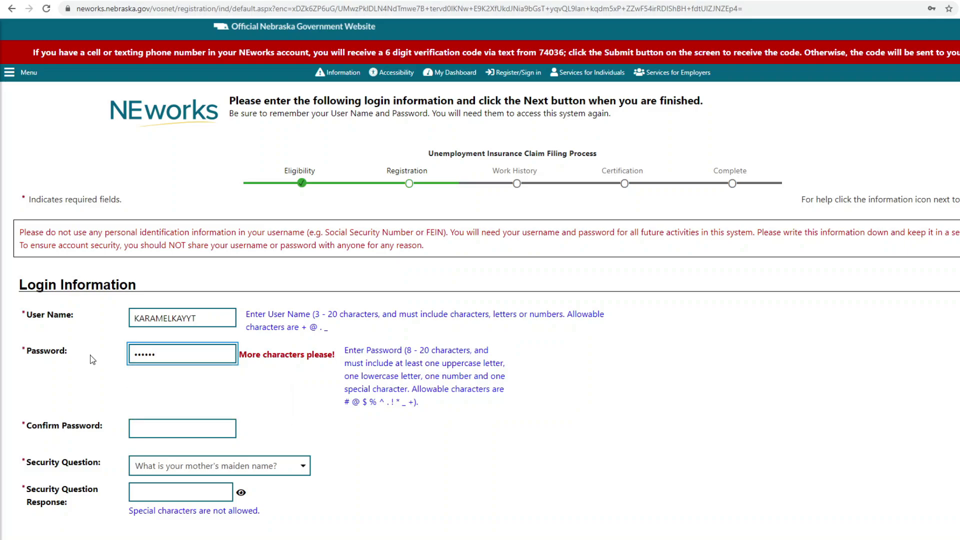
{"action": "type", "text": "••••"}
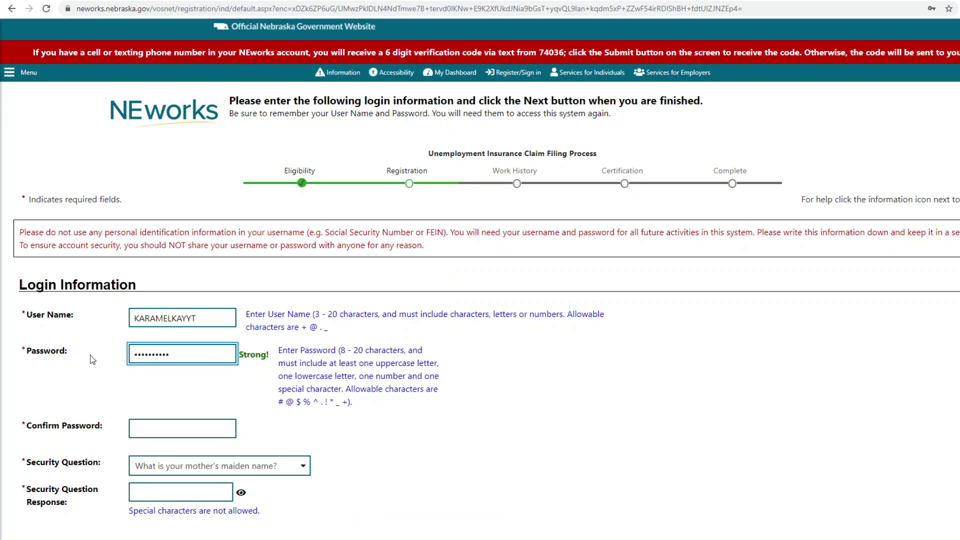
{"action": "left_click", "coordinate": [183, 432]}
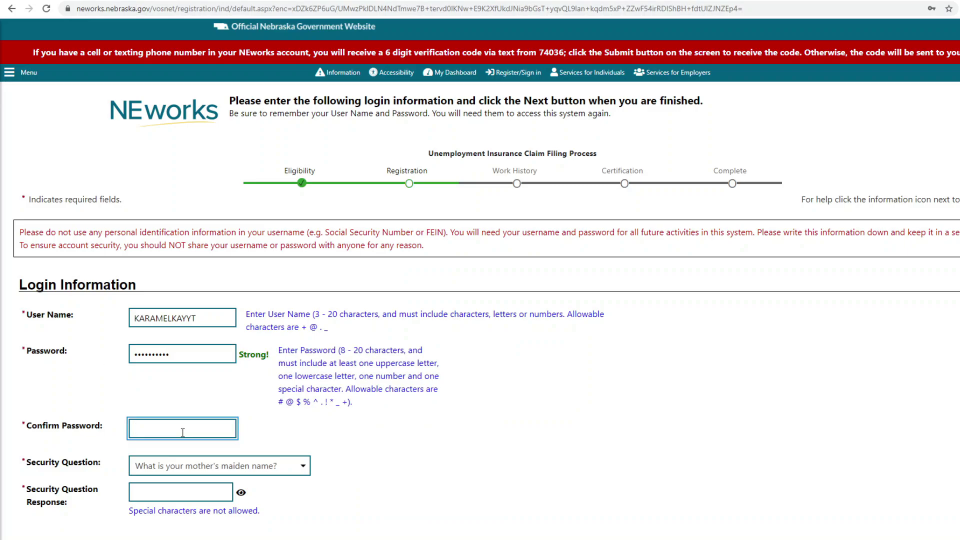
{"action": "type", "text": "•••••"}
{"action": "left_click", "coordinate": [204, 494]}
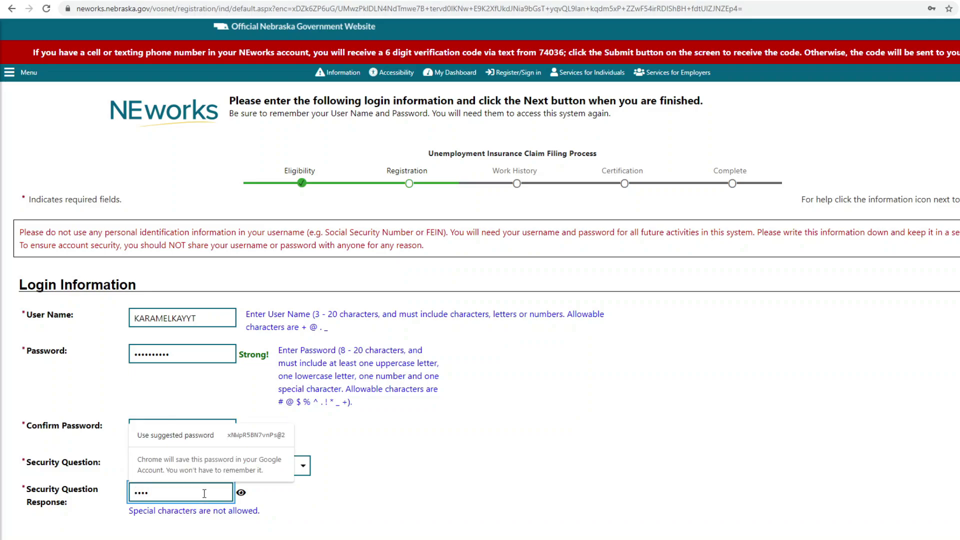
Step: Enter the zip code and answer Yes to being authorized to work in the United States
{"action": "left_click", "coordinate": [326, 508]}
{"action": "scroll", "coordinate": [343, 497], "scroll_direction": "down", "scroll_amount": 3}
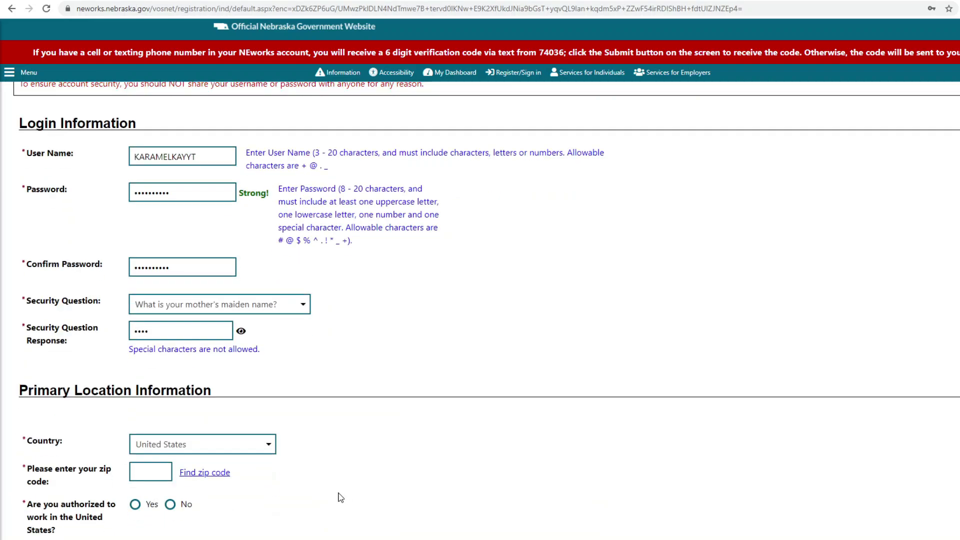
{"action": "scroll", "coordinate": [341, 498], "scroll_direction": "down", "scroll_amount": 2}
{"action": "scroll", "coordinate": [336, 497], "scroll_direction": "down", "scroll_amount": 1}
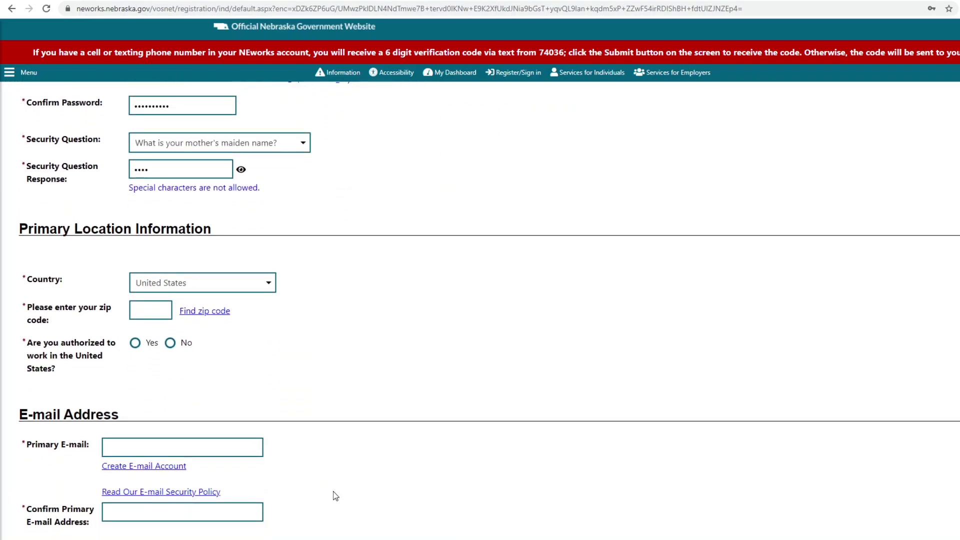
{"action": "left_click", "coordinate": [152, 309]}
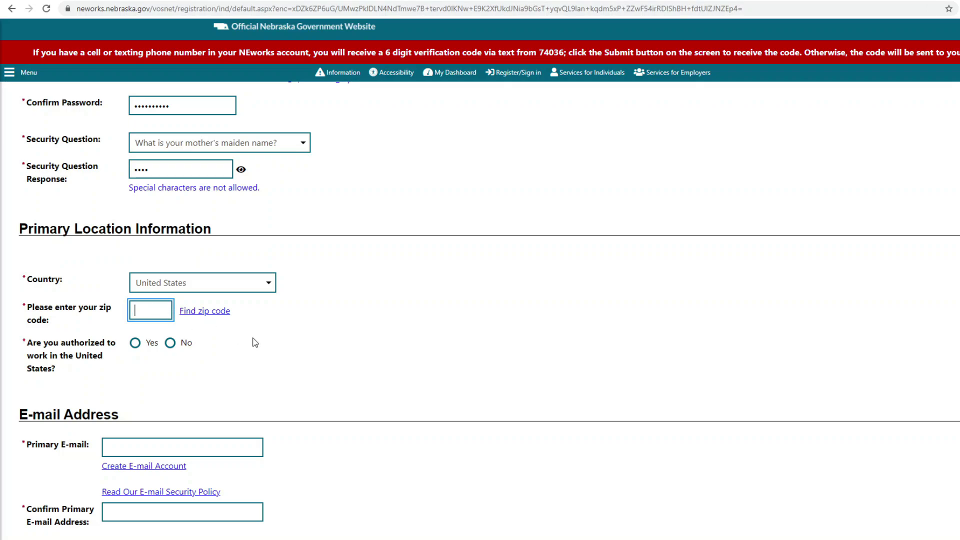
{"action": "type", "text": "68502"}
{"action": "left_click", "coordinate": [135, 343]}
Step: Fill in the primary e-mail address and its confirmation
{"action": "scroll", "coordinate": [178, 313], "scroll_direction": "down", "scroll_amount": 1}
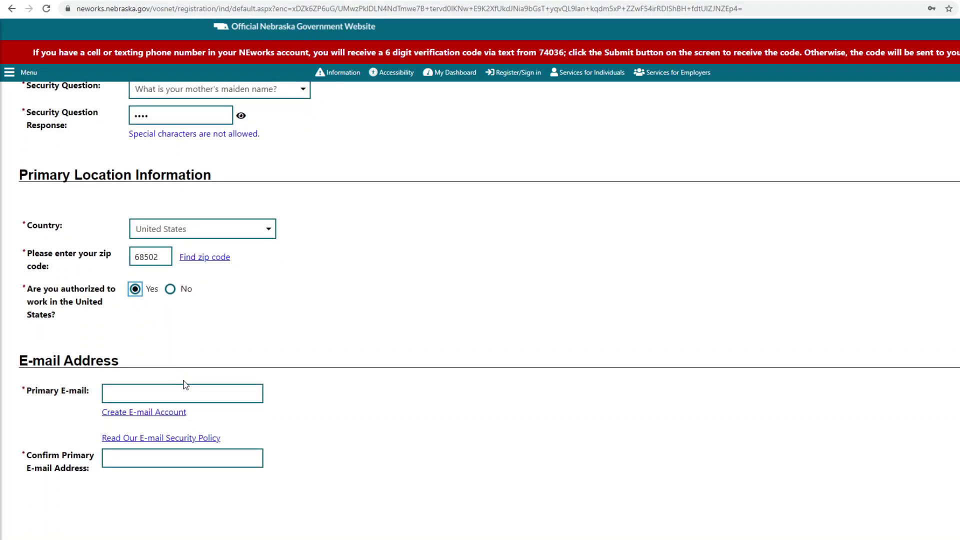
{"action": "left_click", "coordinate": [191, 393]}
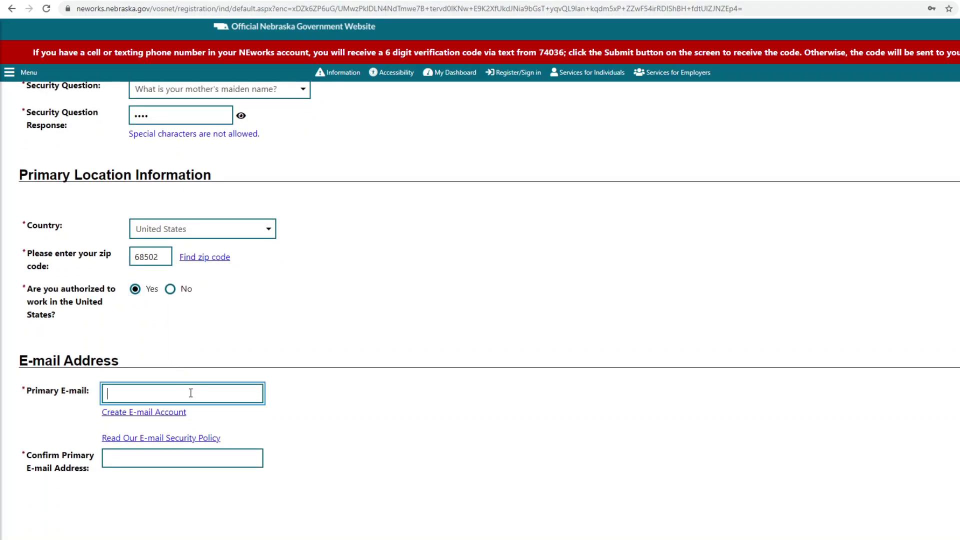
{"action": "left_click", "coordinate": [199, 461]}
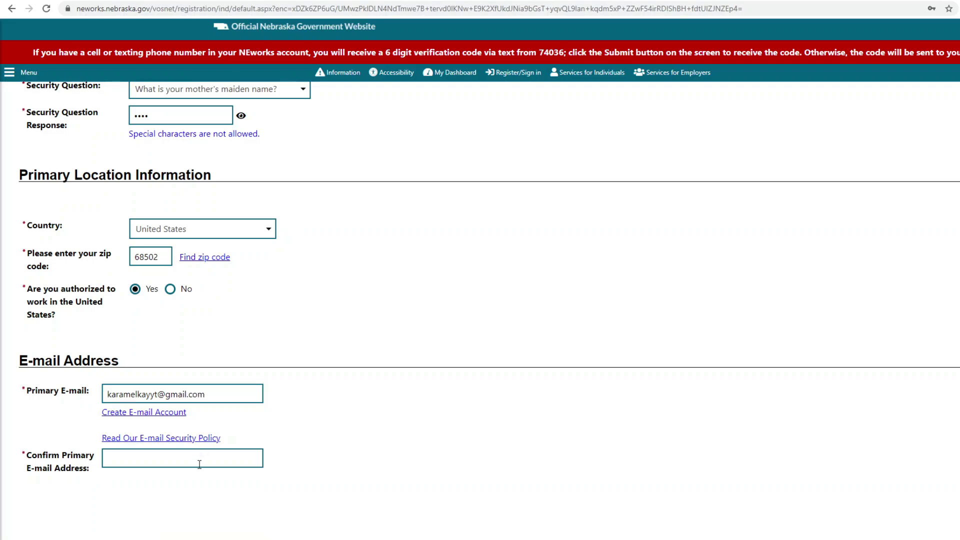
{"action": "left_click", "coordinate": [254, 457]}
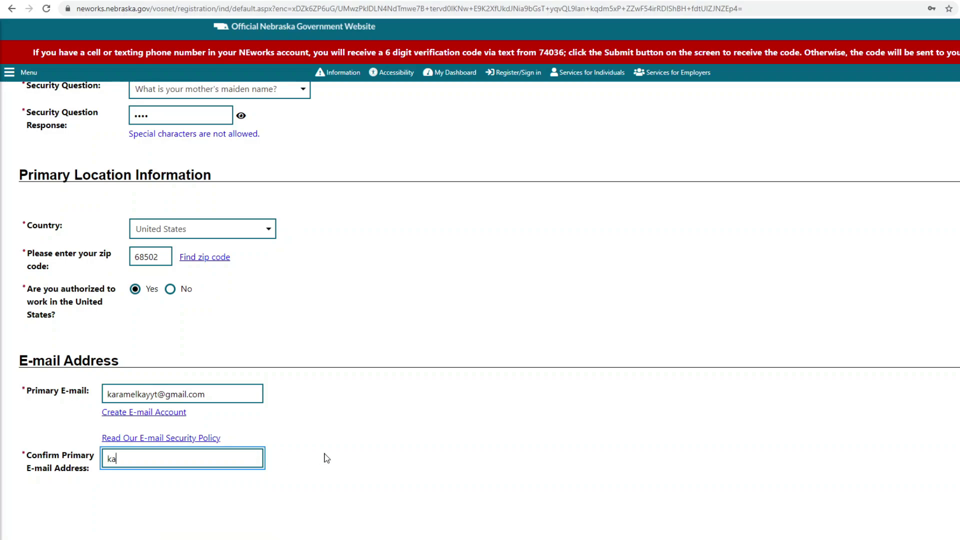
{"action": "scroll", "coordinate": [332, 454], "scroll_direction": "down", "scroll_amount": 6}
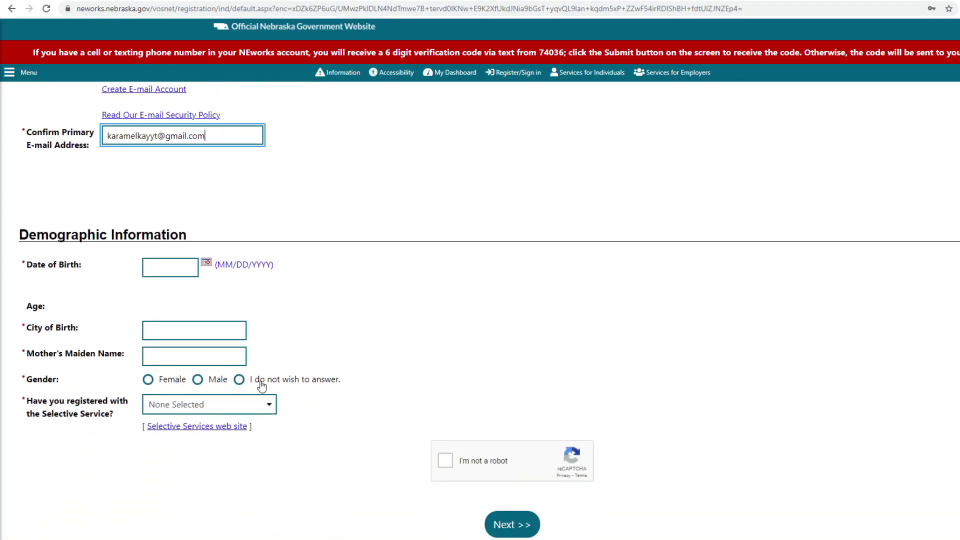
{"action": "left_click", "coordinate": [206, 262]}
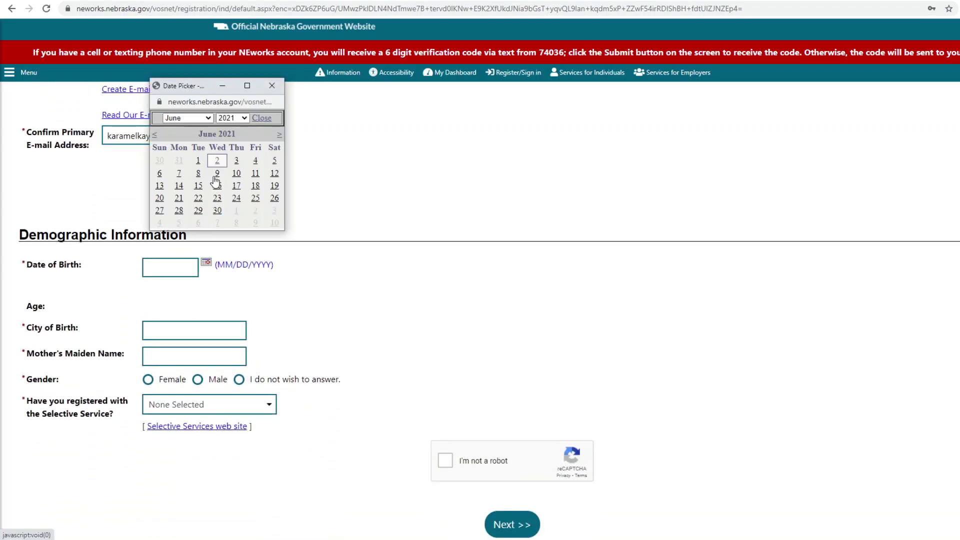
{"action": "left_click", "coordinate": [243, 118]}
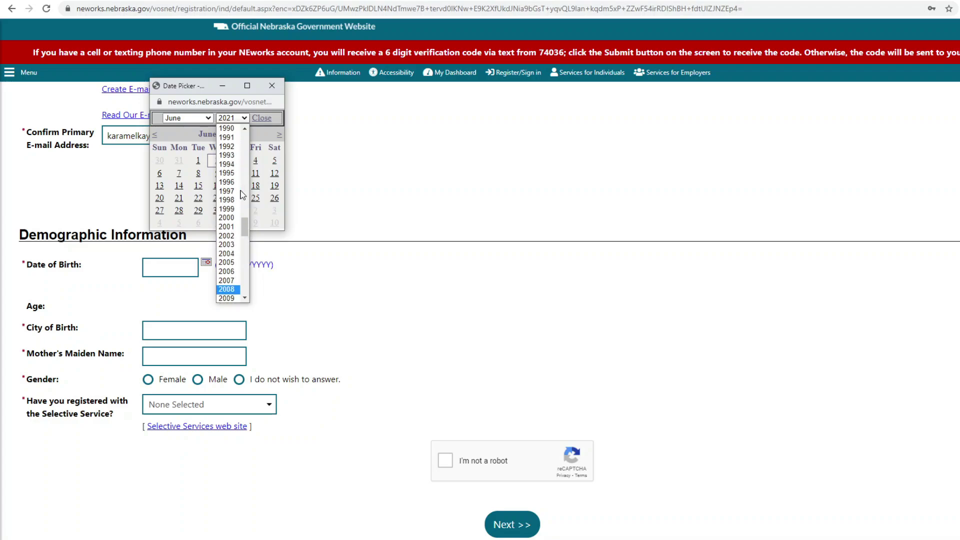
{"action": "scroll", "coordinate": [229, 165], "scroll_direction": "up", "scroll_amount": 5}
{"action": "left_click", "coordinate": [228, 149]}
{"action": "left_click", "coordinate": [186, 118]}
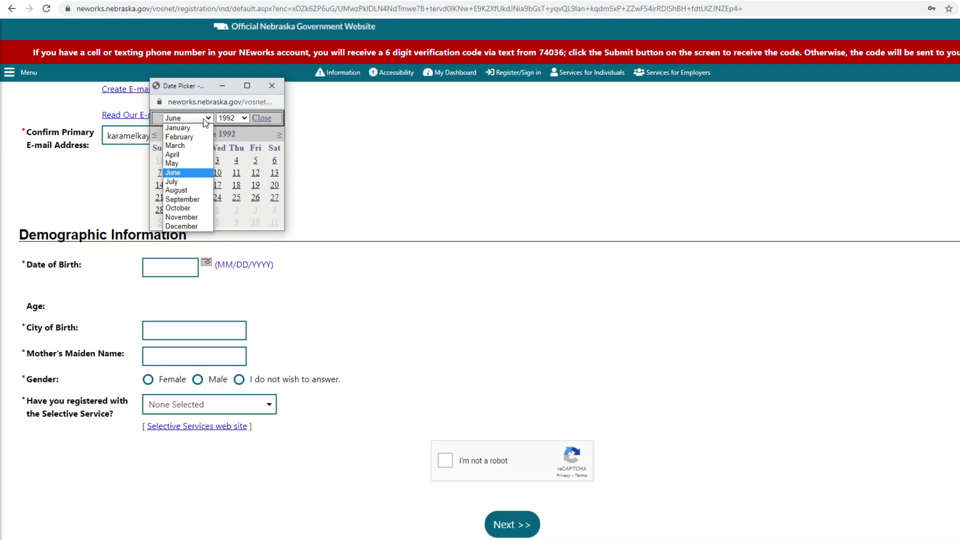
{"action": "left_click", "coordinate": [187, 157]}
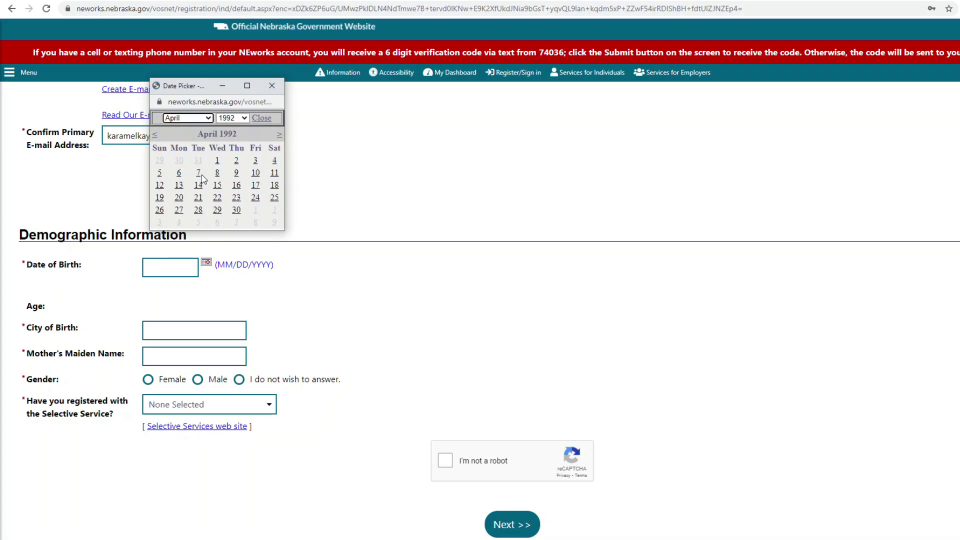
{"action": "left_click", "coordinate": [255, 173]}
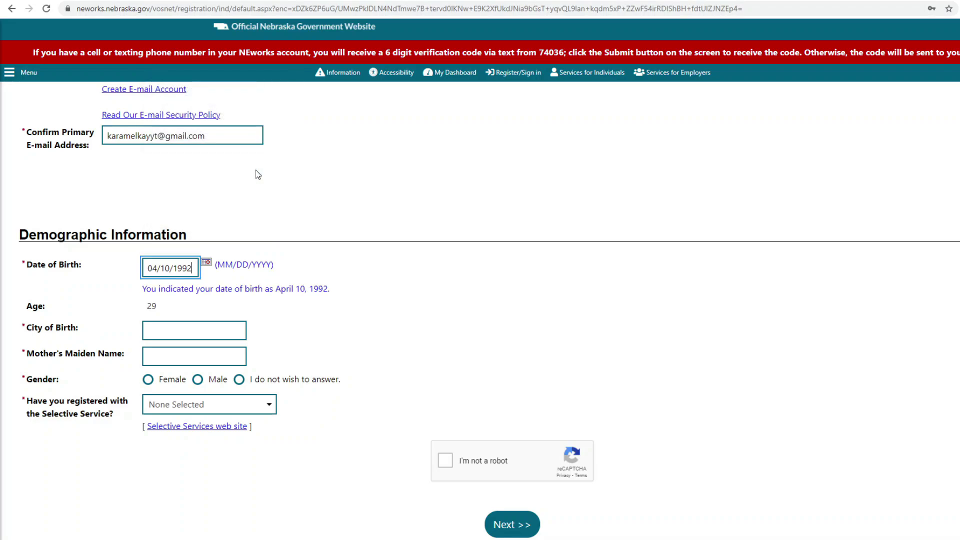
Step: Enter Lincoln as the city of birth and fill in the mother's maiden name
{"action": "left_click", "coordinate": [211, 326]}
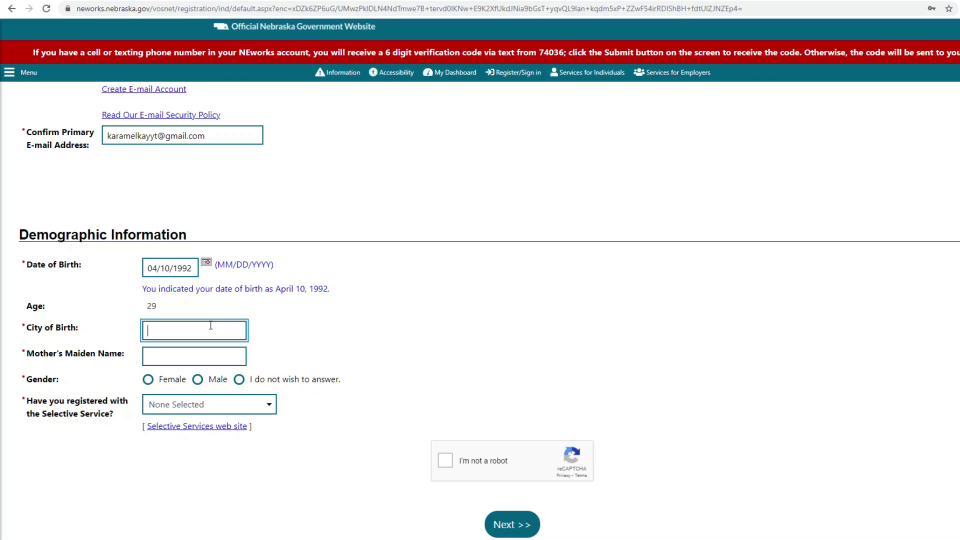
{"action": "type", "text": "Lincolb"}
{"action": "key", "text": "BackSpace"}
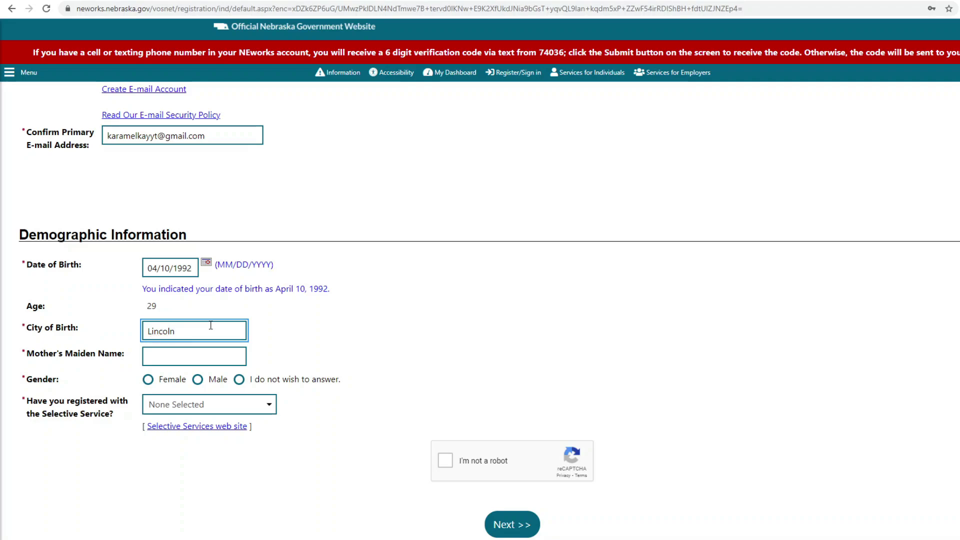
{"action": "left_click", "coordinate": [207, 355]}
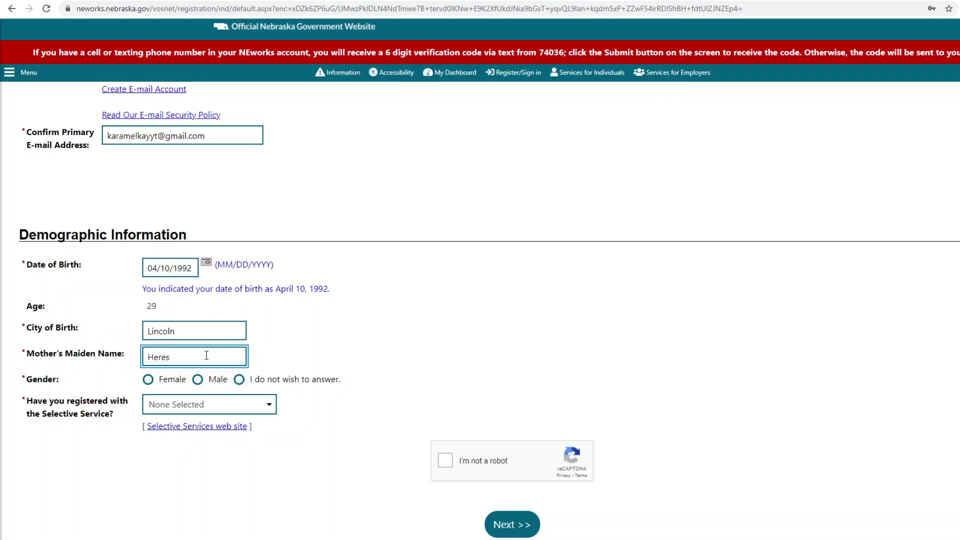
Step: Set gender to Male, Selective Service to No, pass reCAPTCHA and submit
{"action": "left_click", "coordinate": [200, 381]}
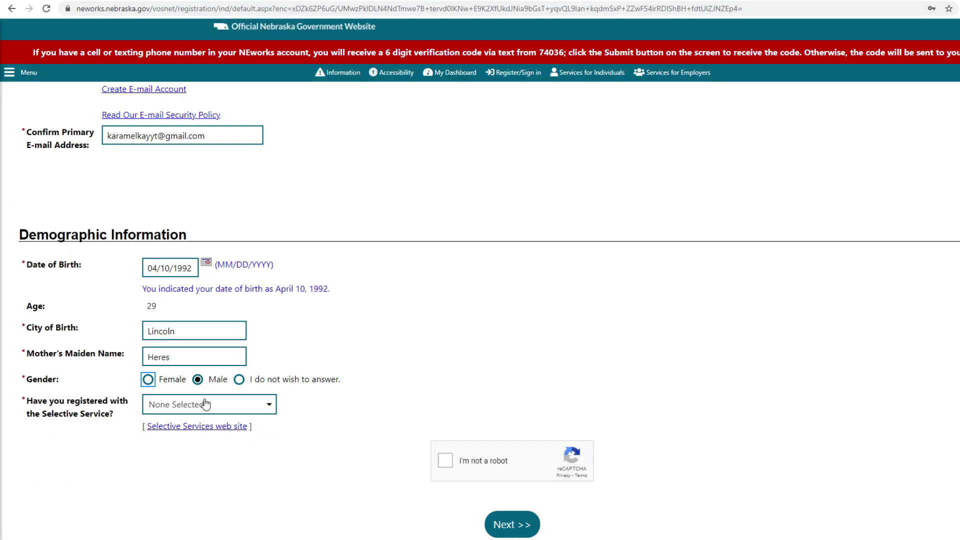
{"action": "left_click", "coordinate": [205, 405]}
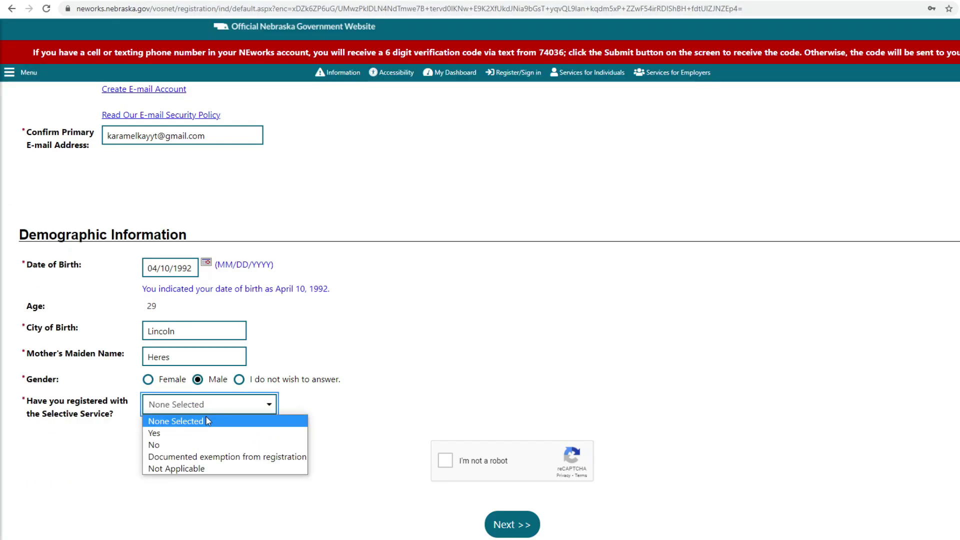
{"action": "left_click", "coordinate": [207, 442]}
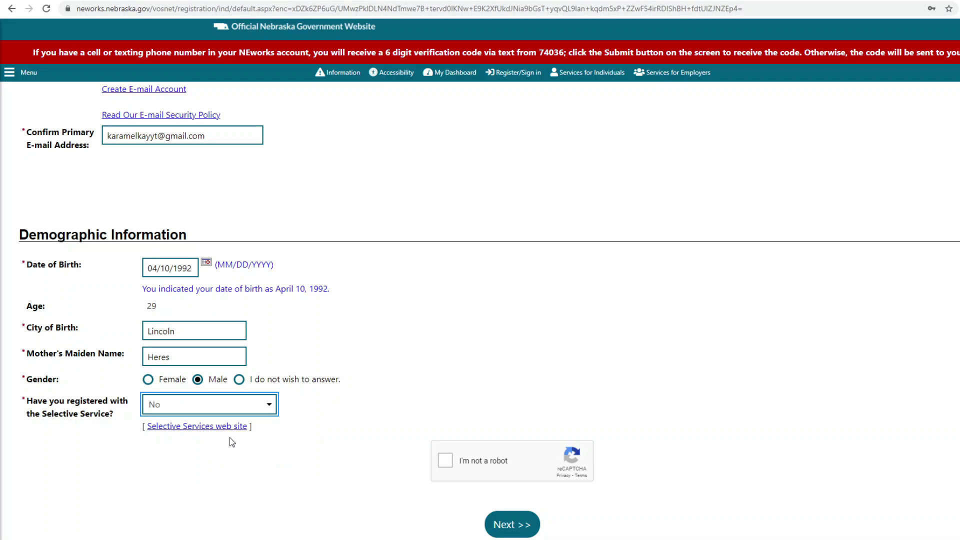
{"action": "left_click", "coordinate": [446, 461]}
{"action": "scroll", "coordinate": [523, 436], "scroll_direction": "down", "scroll_amount": 1}
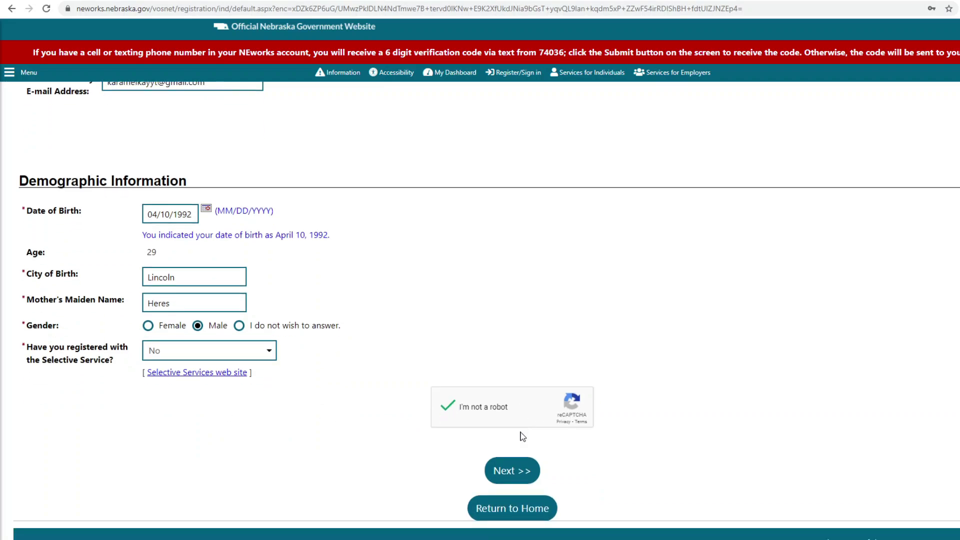
{"action": "scroll", "coordinate": [523, 436], "scroll_direction": "down", "scroll_amount": 1}
{"action": "left_click", "coordinate": [523, 436]}
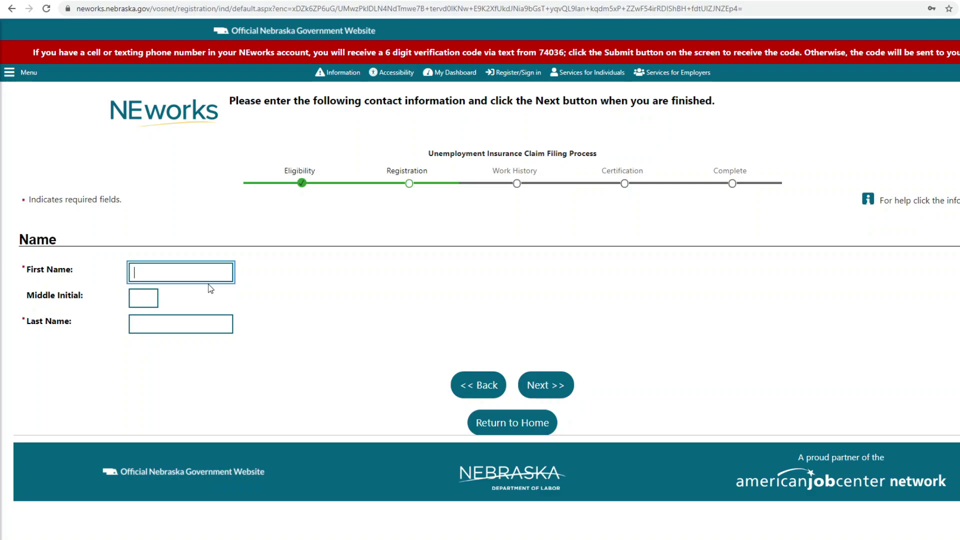
Step: Enter the claimant's first name and last name and submit the Name page
{"action": "key", "text": "Tab"}
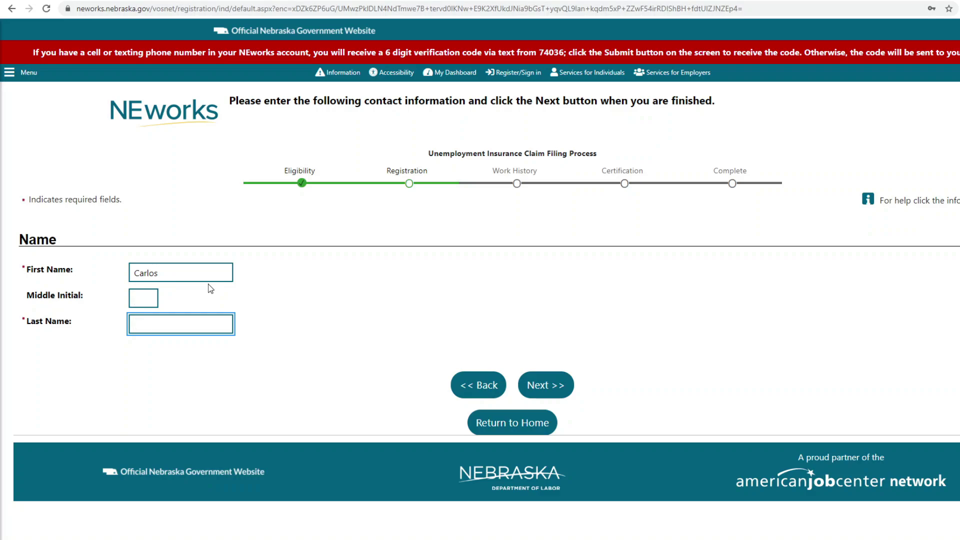
{"action": "left_click", "coordinate": [544, 385]}
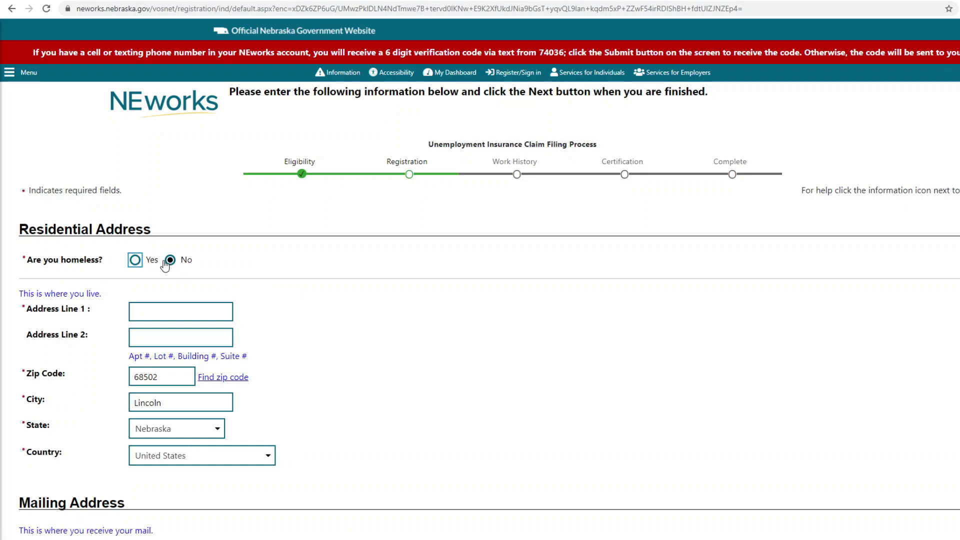
Step: Enter the street address, tick 'Use residential address' for mailing, and submit
{"action": "left_click", "coordinate": [167, 310]}
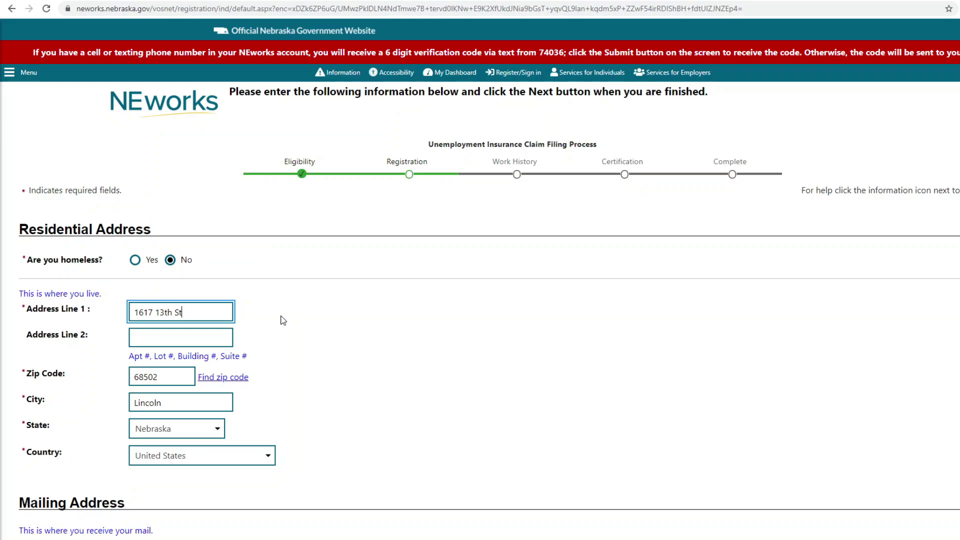
{"action": "key", "text": "Tab"}
{"action": "key", "text": "Tab"}
{"action": "key", "text": "Tab"}
{"action": "key", "text": "Tab"}
{"action": "key", "text": "Tab"}
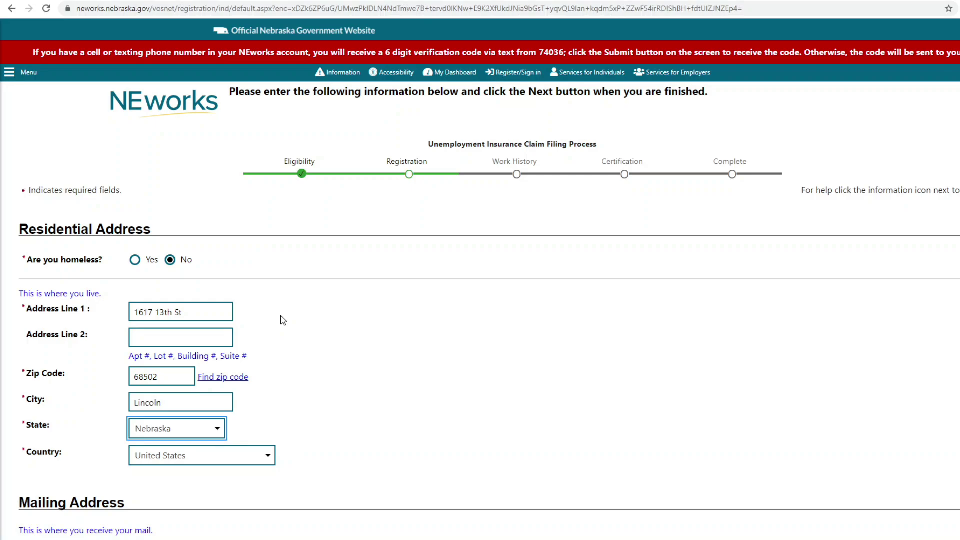
{"action": "scroll", "coordinate": [283, 321], "scroll_direction": "down", "scroll_amount": 4}
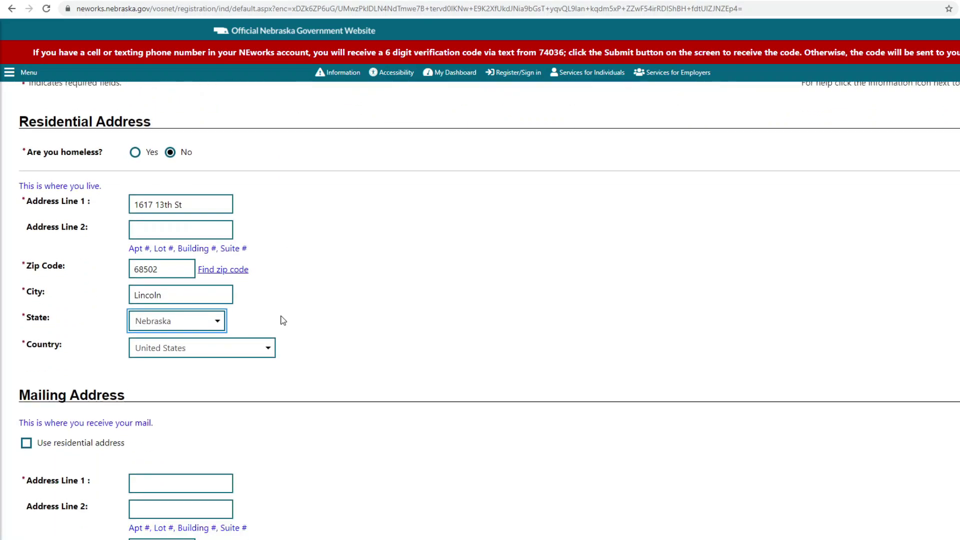
{"action": "left_click", "coordinate": [25, 335]}
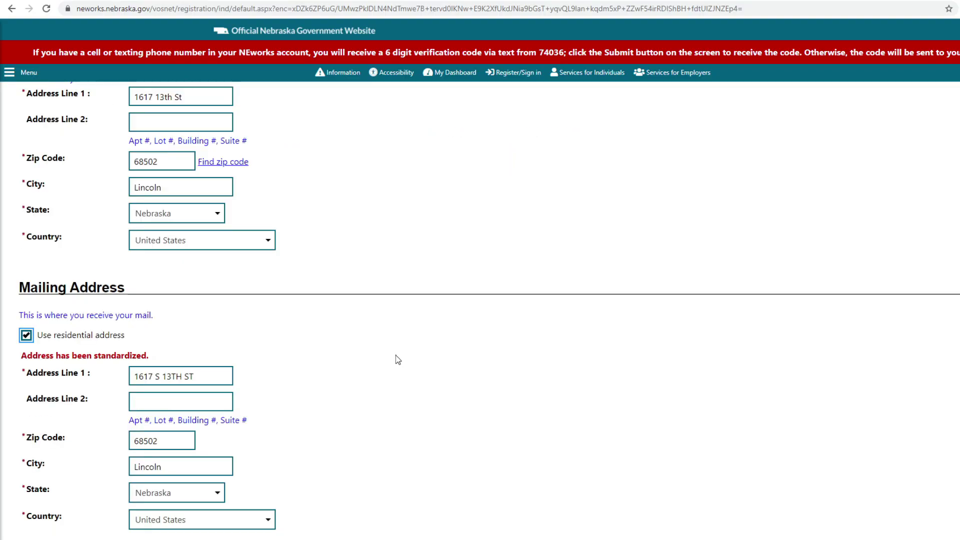
{"action": "scroll", "coordinate": [397, 361], "scroll_direction": "down", "scroll_amount": 3}
{"action": "left_click", "coordinate": [560, 425]}
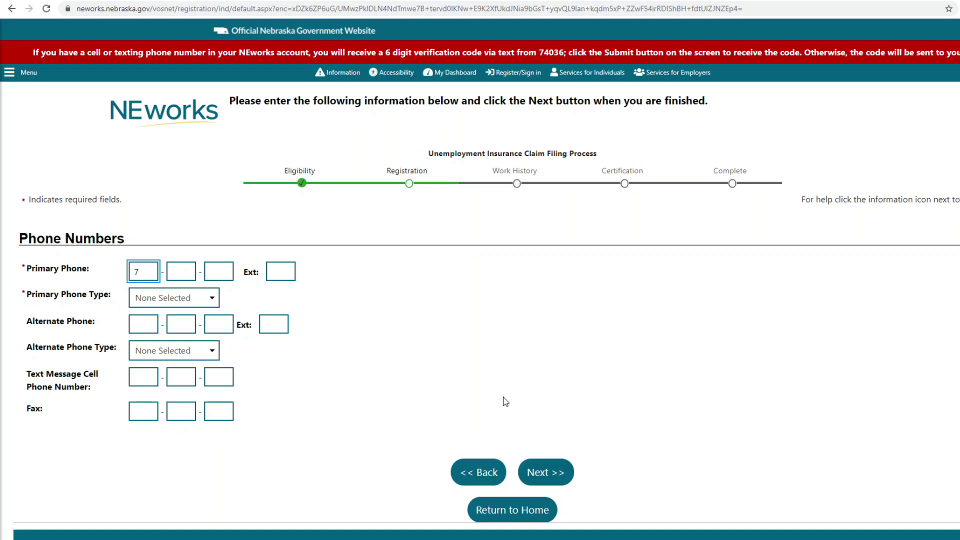
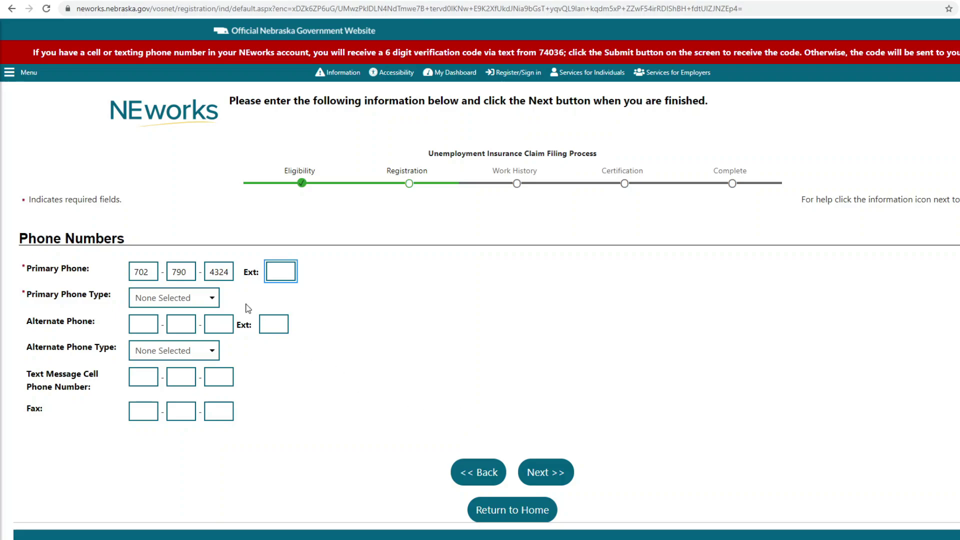
Step: Enter the primary phone number with type Cell/Mobile Phone and submit the page
{"action": "left_click", "coordinate": [212, 298]}
{"action": "left_click", "coordinate": [202, 325]}
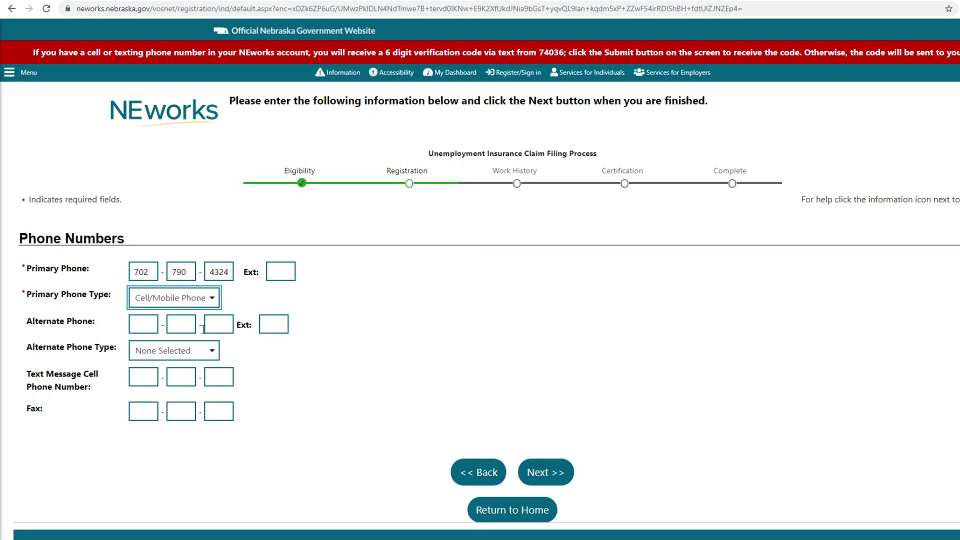
{"action": "left_click", "coordinate": [531, 472]}
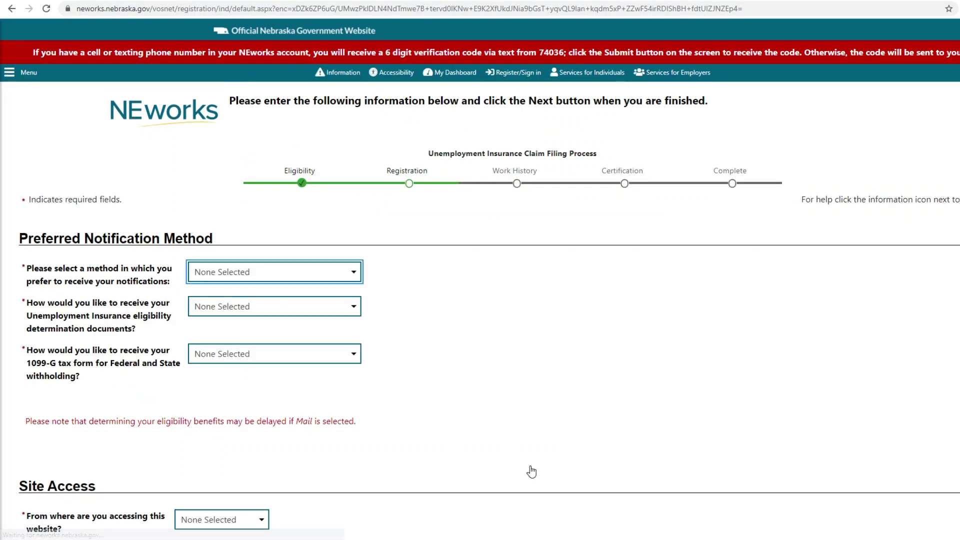
Step: Set notifications, eligibility documents and the 1099-G to Email, and accept paperless delivery
{"action": "left_click", "coordinate": [290, 278]}
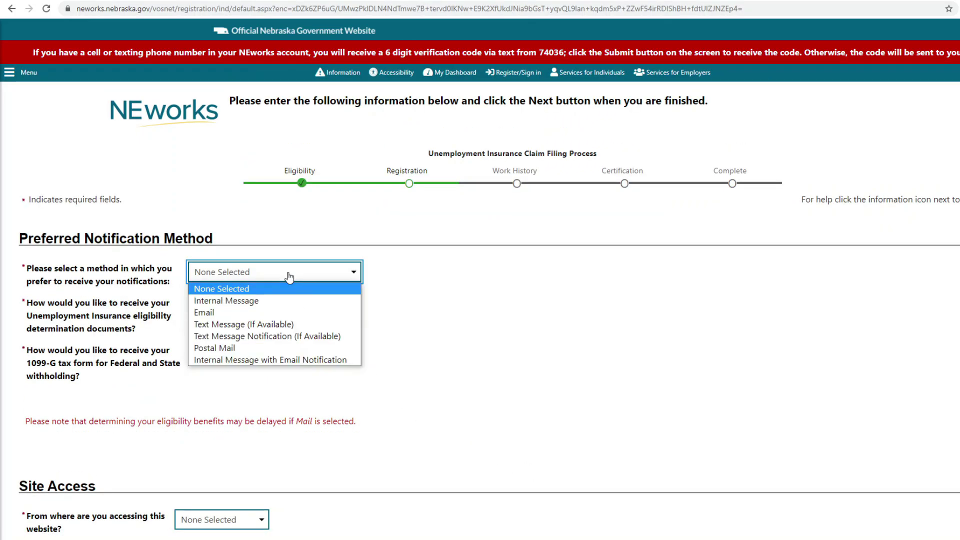
{"action": "left_click", "coordinate": [296, 313]}
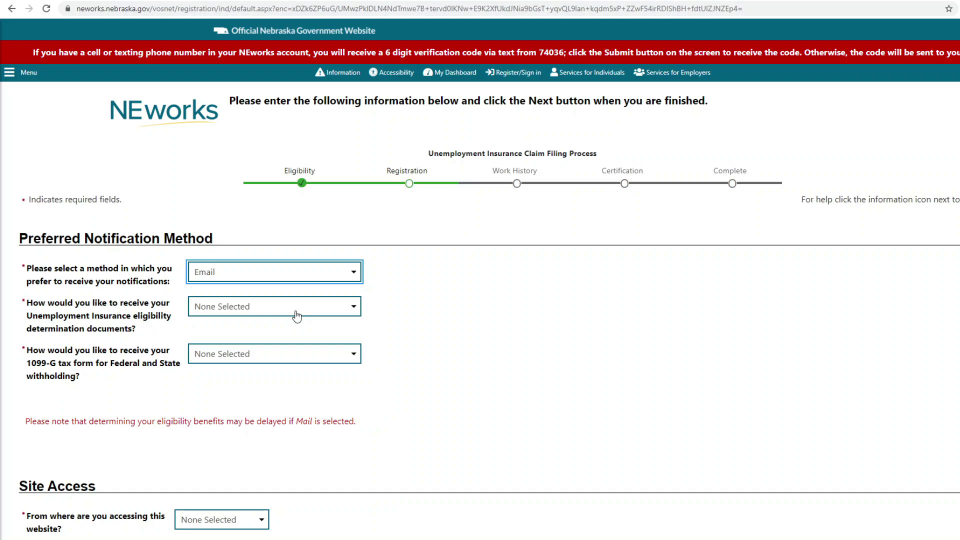
{"action": "left_click", "coordinate": [296, 315]}
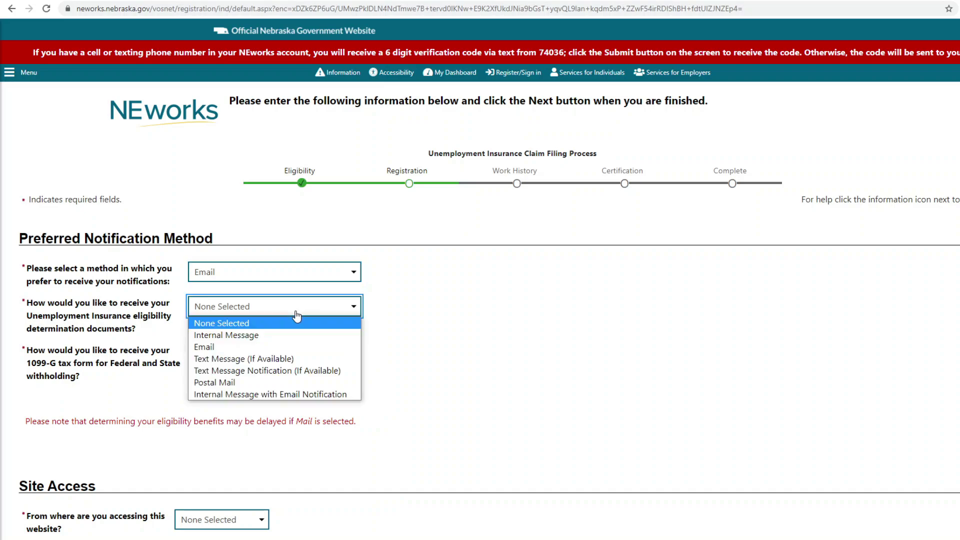
{"action": "left_click", "coordinate": [302, 347]}
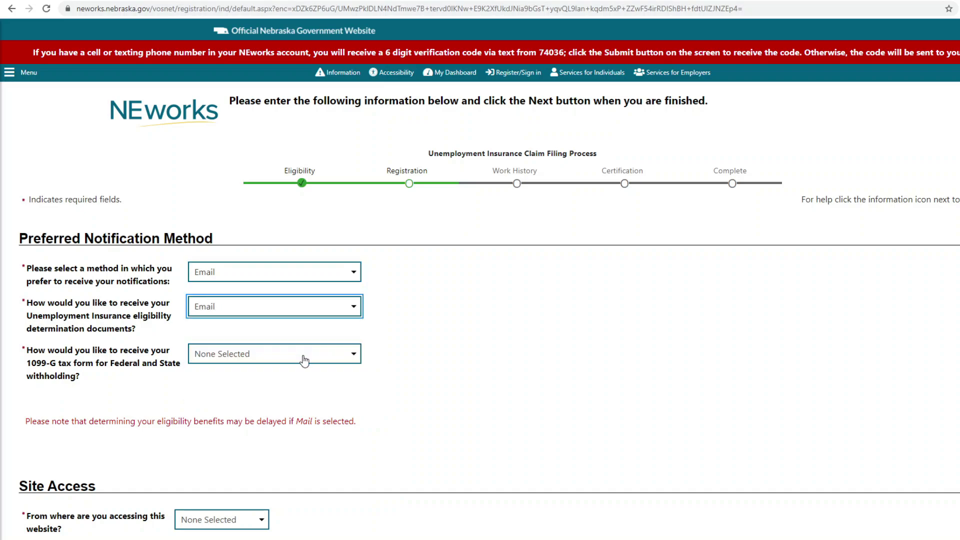
{"action": "left_click", "coordinate": [304, 360]}
{"action": "left_click", "coordinate": [307, 397]}
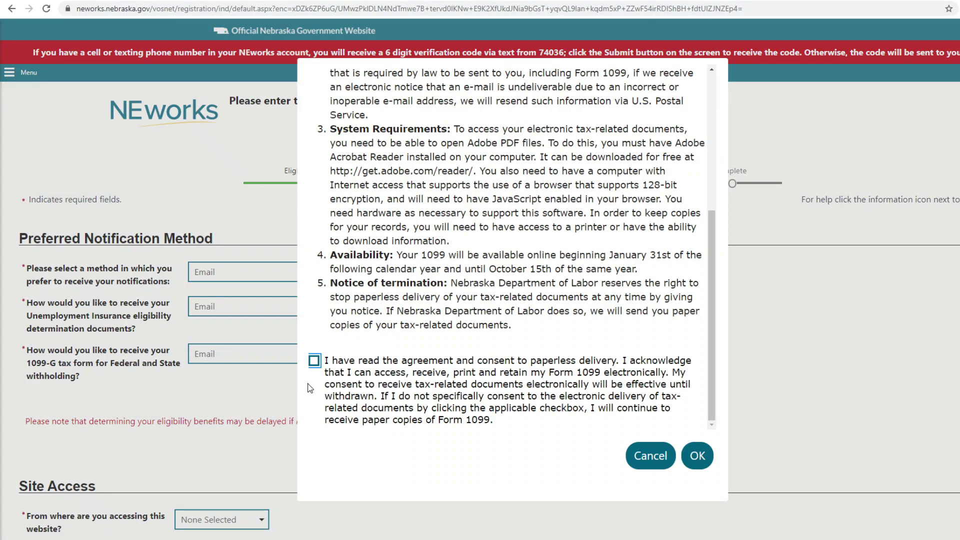
{"action": "left_click", "coordinate": [314, 361]}
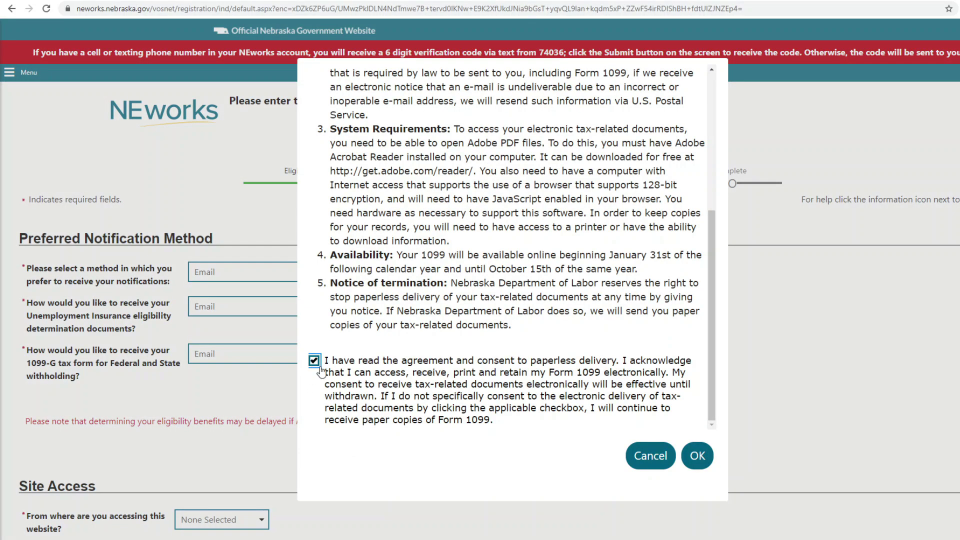
{"action": "left_click", "coordinate": [696, 456]}
Step: Record site access from Other with Friend as the referral source, then continue
{"action": "scroll", "coordinate": [638, 450], "scroll_direction": "down", "scroll_amount": 2}
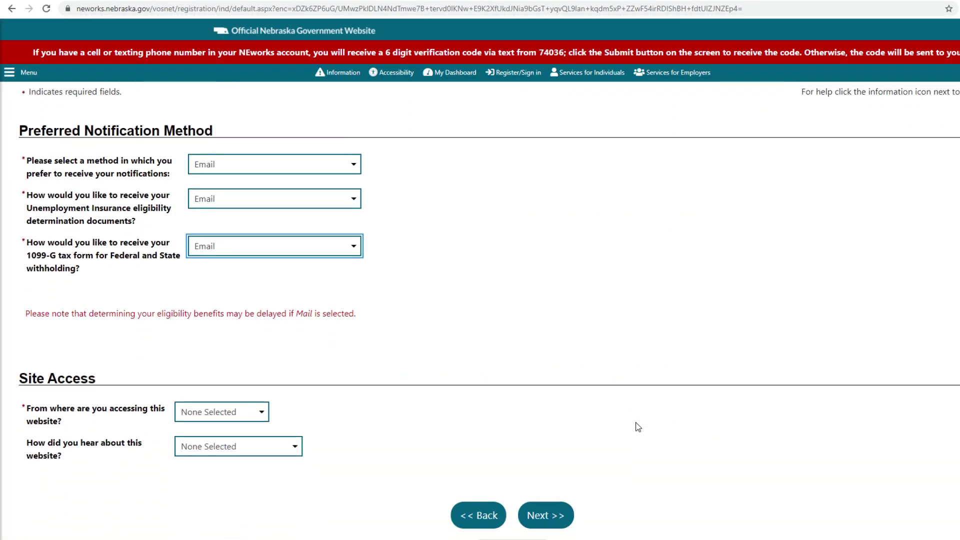
{"action": "scroll", "coordinate": [638, 427], "scroll_direction": "down", "scroll_amount": 2}
{"action": "left_click", "coordinate": [256, 320]}
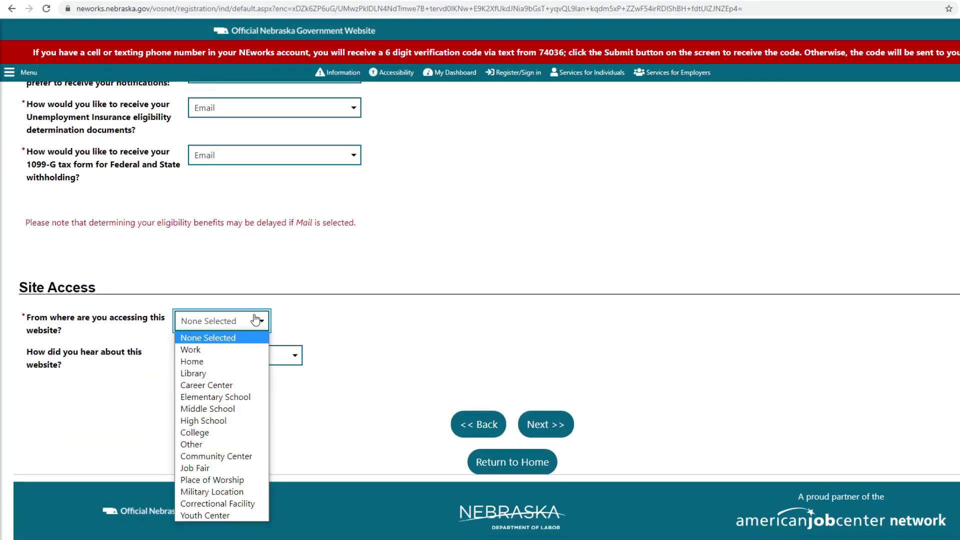
{"action": "left_click", "coordinate": [247, 445]}
{"action": "left_click", "coordinate": [243, 356]}
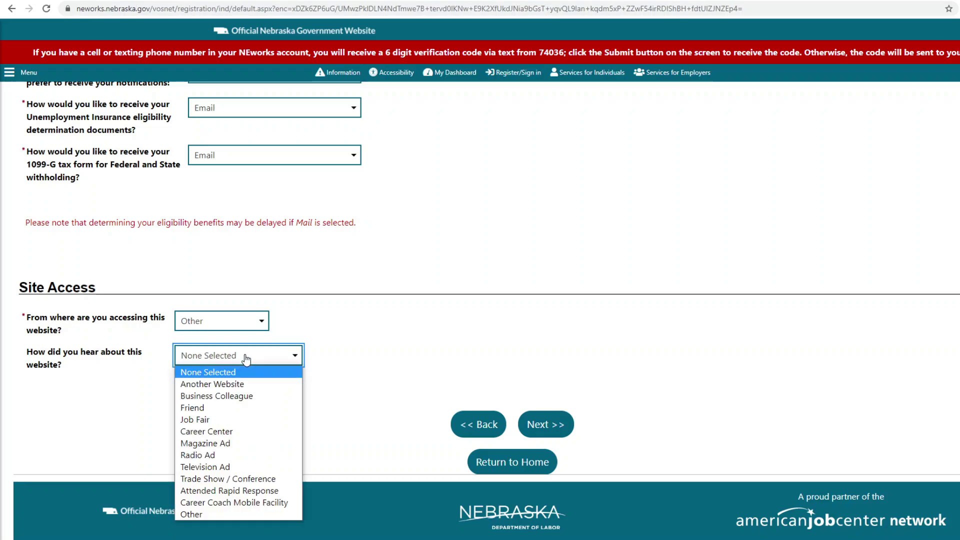
{"action": "left_click", "coordinate": [242, 410]}
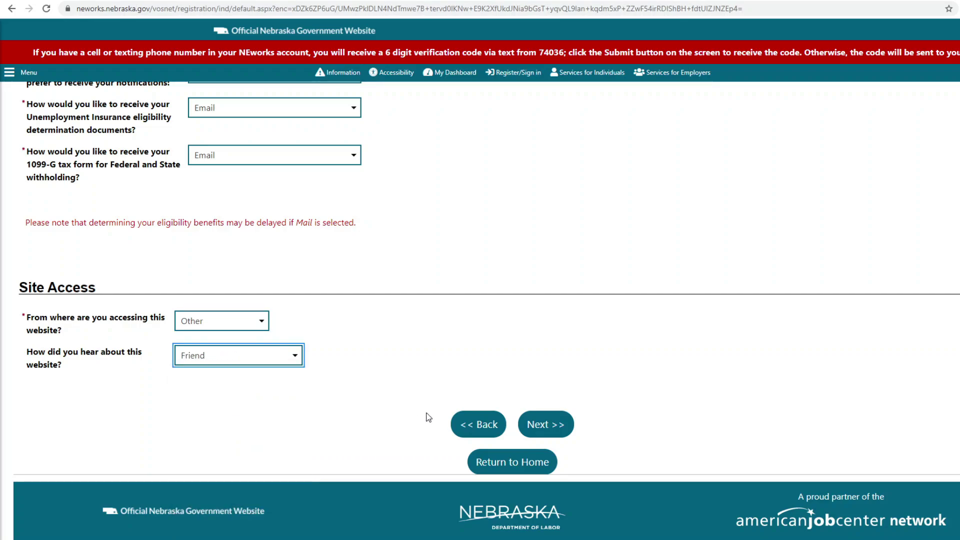
{"action": "left_click", "coordinate": [528, 424]}
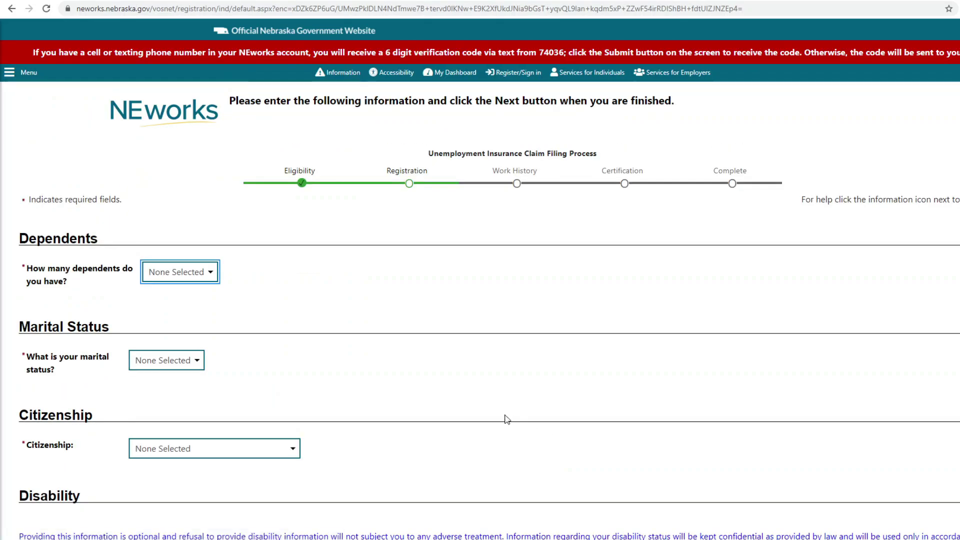
Step: Enter 0 dependents, Single marital status and Citizen of U.S. or U.S. Territory, then continue
{"action": "left_click", "coordinate": [210, 273]}
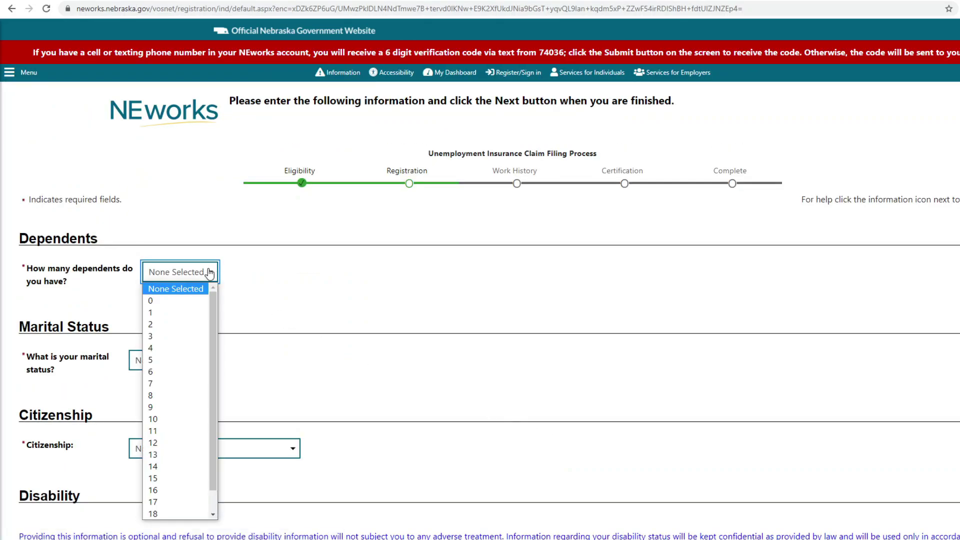
{"action": "left_click", "coordinate": [196, 301]}
{"action": "left_click", "coordinate": [197, 360]}
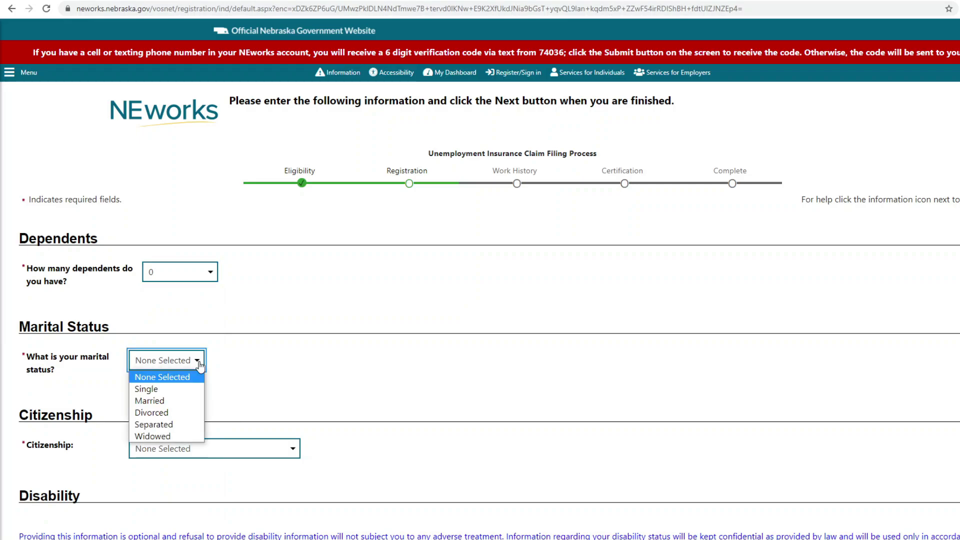
{"action": "left_click", "coordinate": [194, 389]}
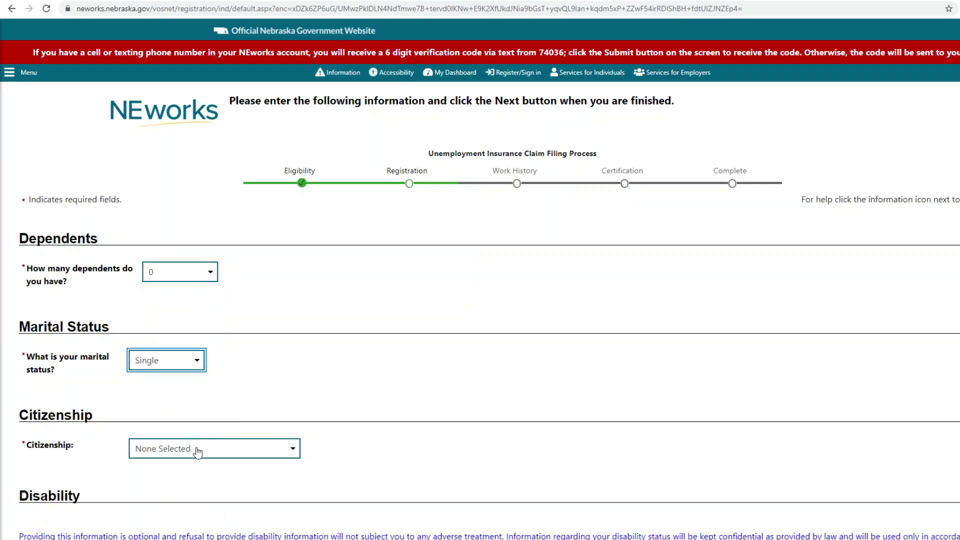
{"action": "left_click", "coordinate": [196, 453]}
{"action": "left_click", "coordinate": [206, 477]}
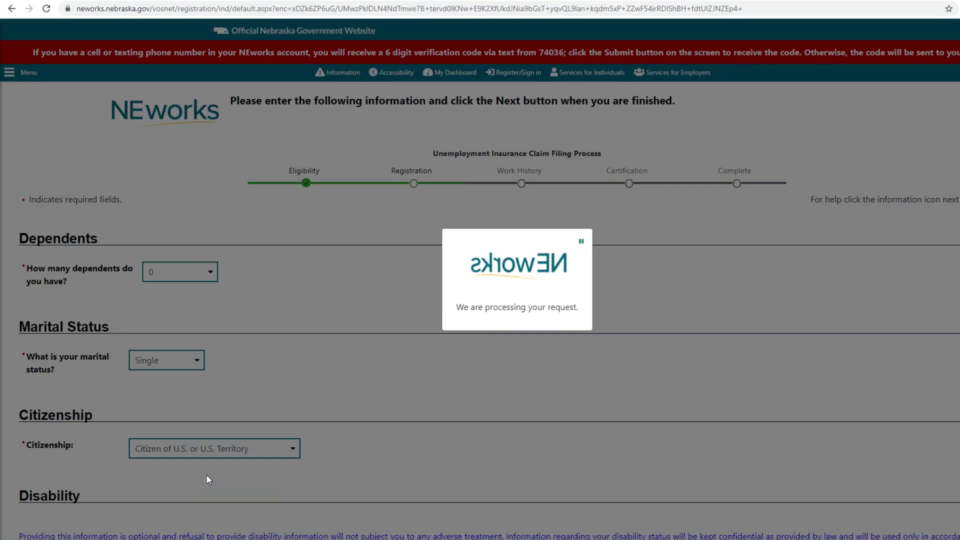
{"action": "scroll", "coordinate": [206, 475], "scroll_direction": "down", "scroll_amount": 4}
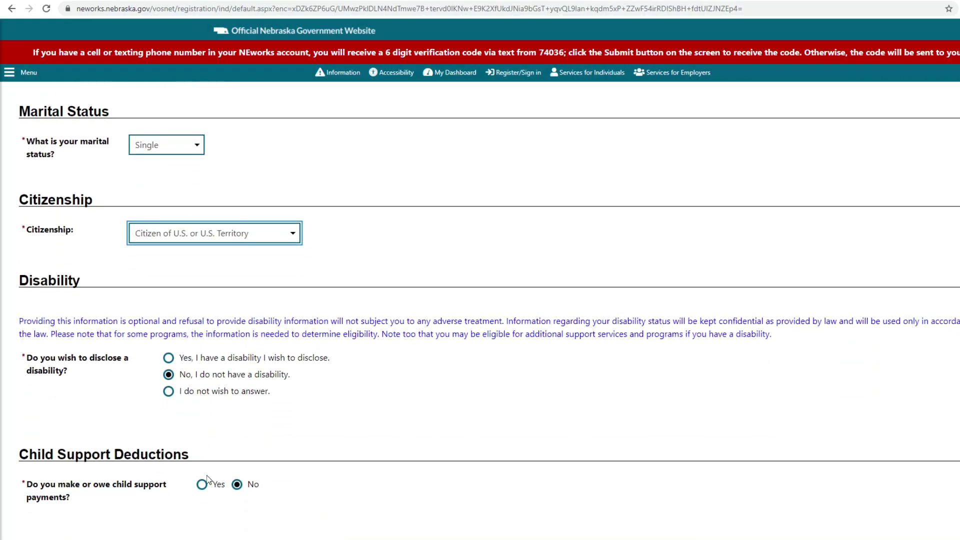
{"action": "scroll", "coordinate": [262, 474], "scroll_direction": "down", "scroll_amount": 2}
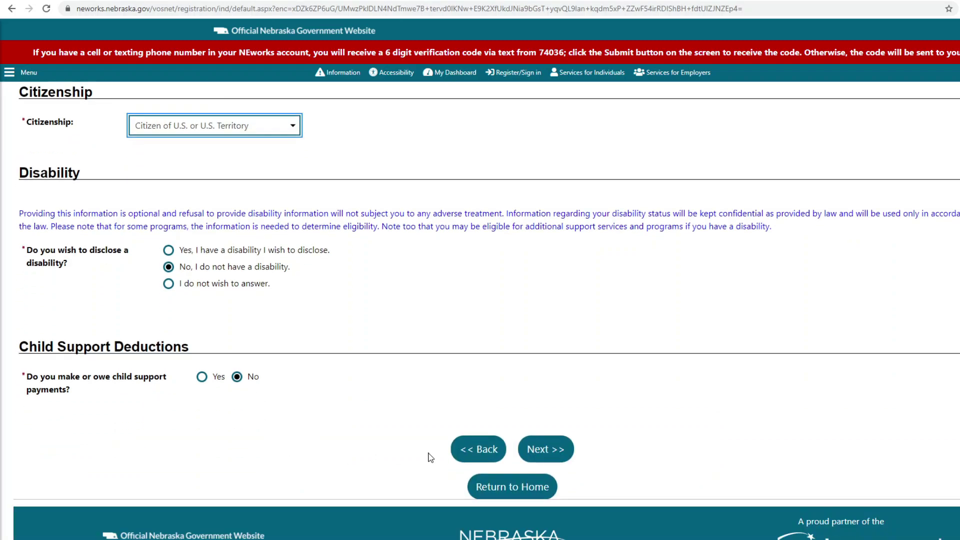
{"action": "left_click", "coordinate": [547, 449]}
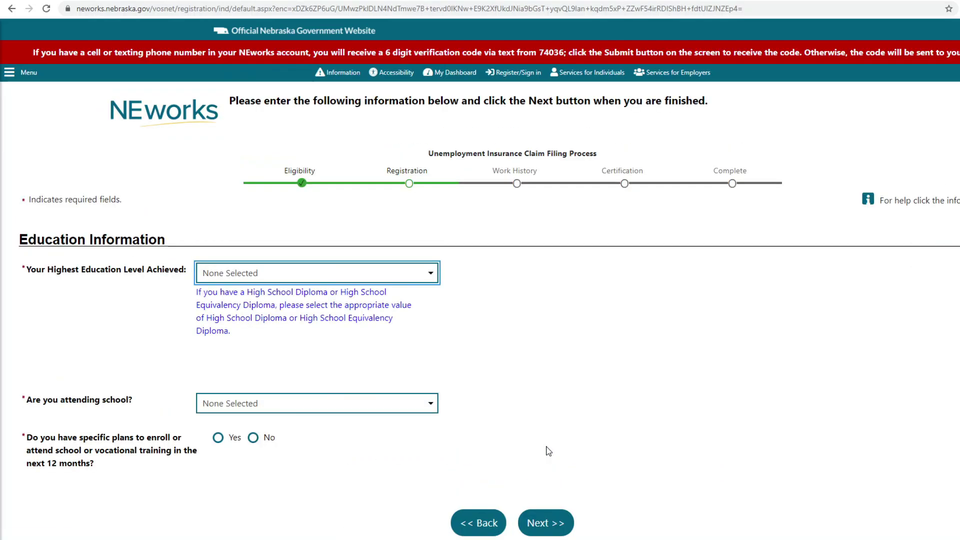
Step: Choose High School Equivalency Diploma, No, Not Attending Any School, and No training plans, then continue
{"action": "left_click", "coordinate": [350, 274]}
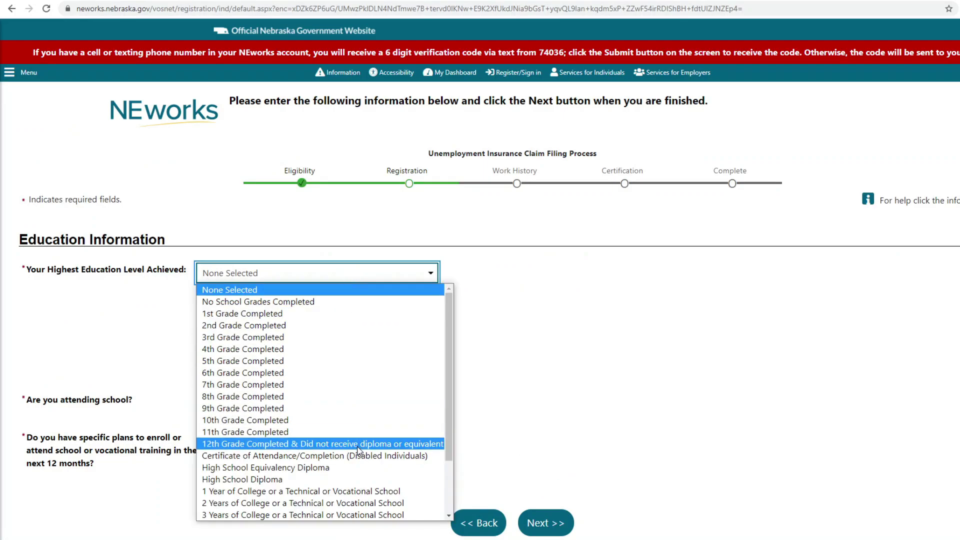
{"action": "left_click", "coordinate": [358, 467]}
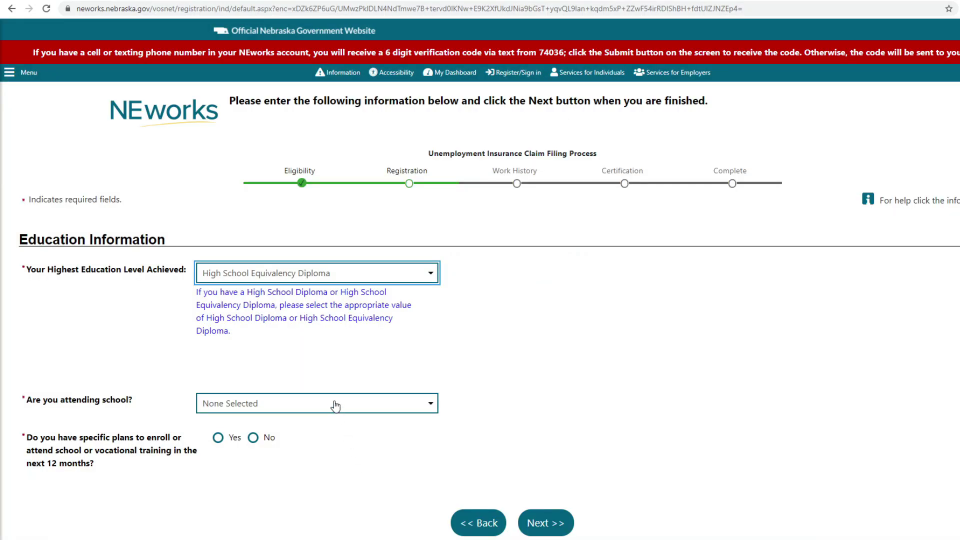
{"action": "left_click", "coordinate": [334, 402]}
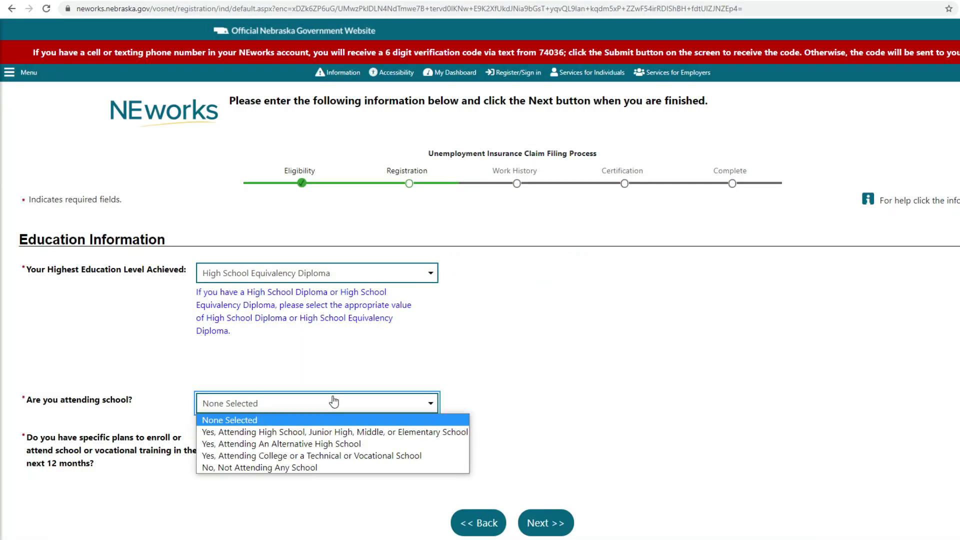
{"action": "left_click", "coordinate": [338, 468]}
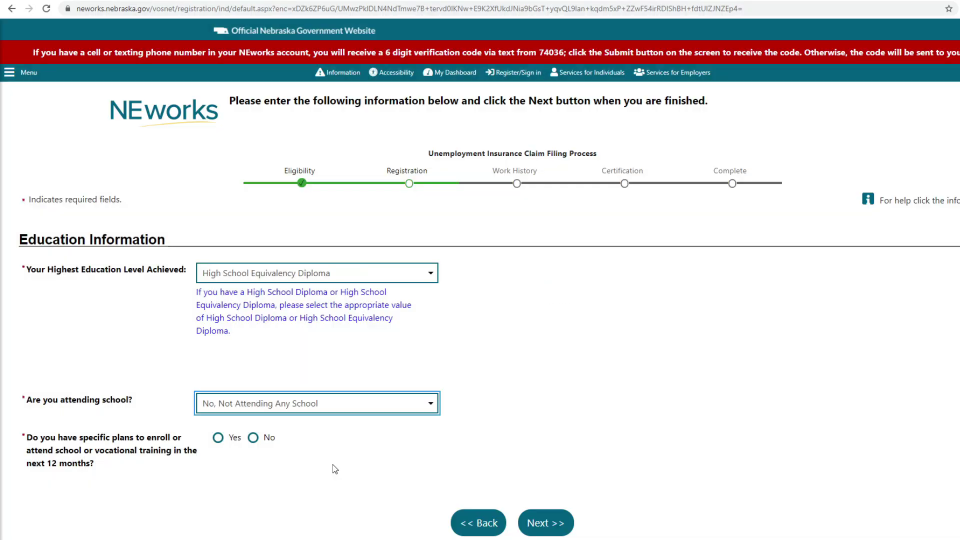
{"action": "left_click", "coordinate": [253, 437]}
{"action": "scroll", "coordinate": [471, 468], "scroll_direction": "down", "scroll_amount": 2}
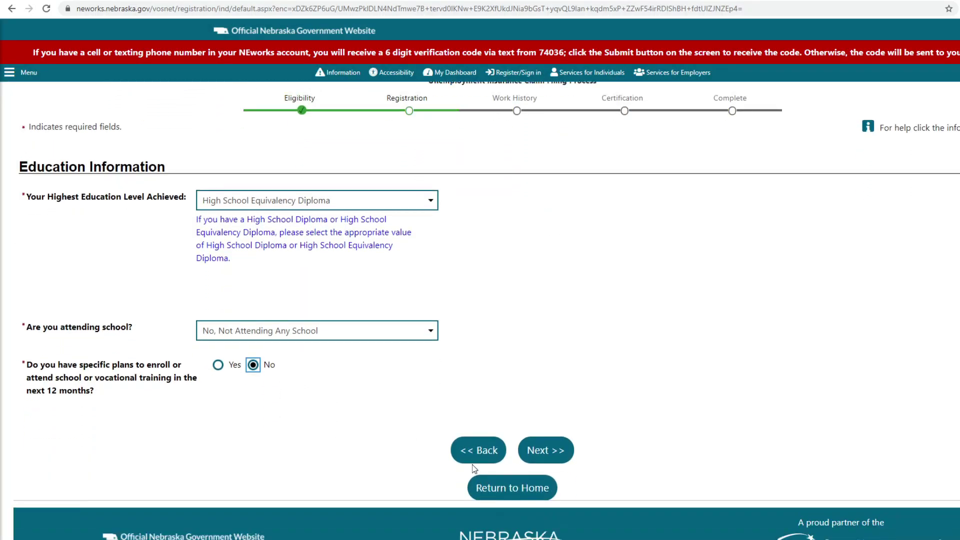
{"action": "left_click", "coordinate": [548, 449]}
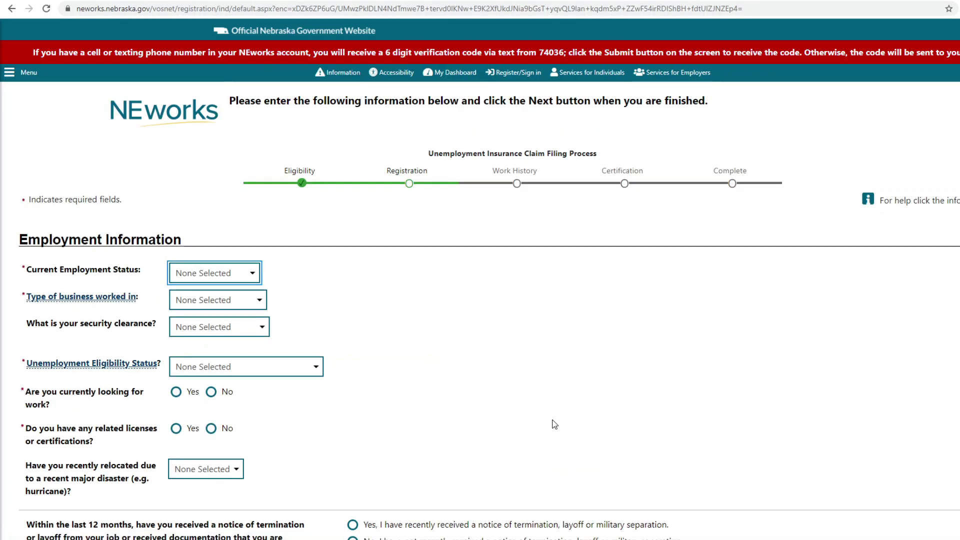
Step: Set employment status Not Working, business type Private Business and eligibility status Claimant
{"action": "left_click", "coordinate": [252, 273]}
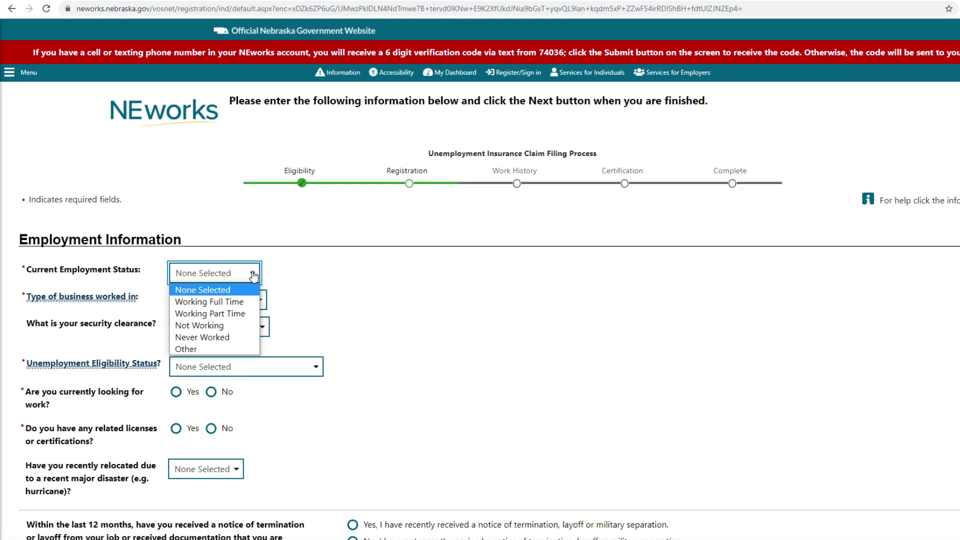
{"action": "left_click", "coordinate": [234, 329]}
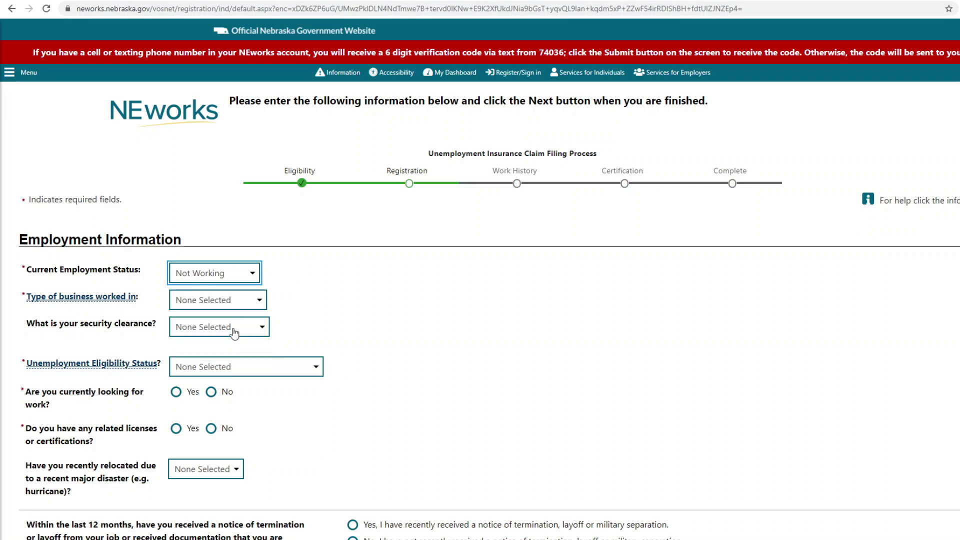
{"action": "left_click", "coordinate": [243, 306]}
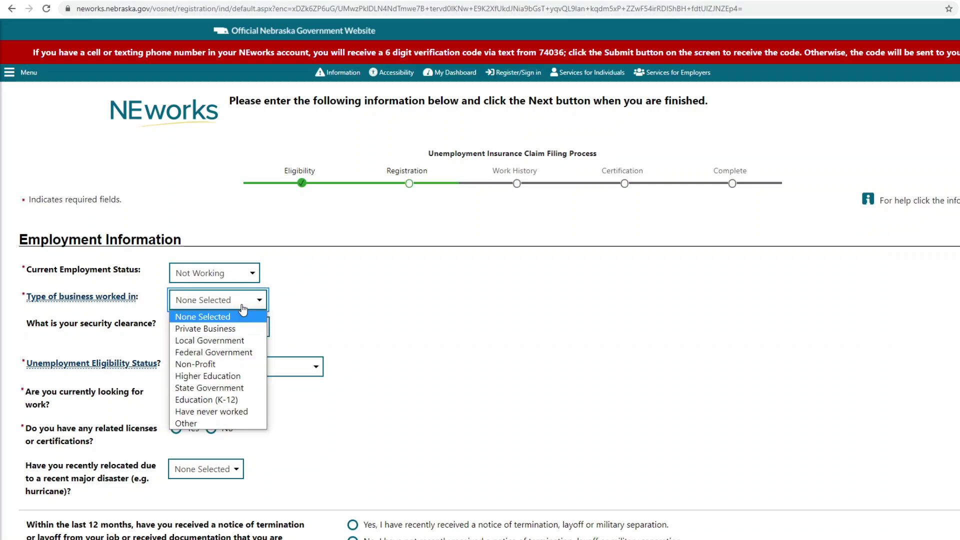
{"action": "left_click", "coordinate": [249, 331]}
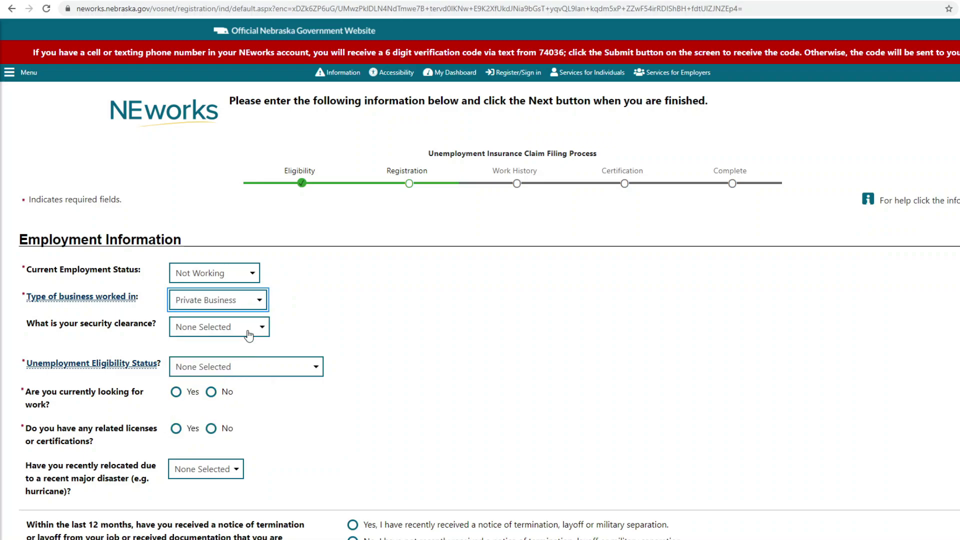
{"action": "left_click", "coordinate": [263, 370]}
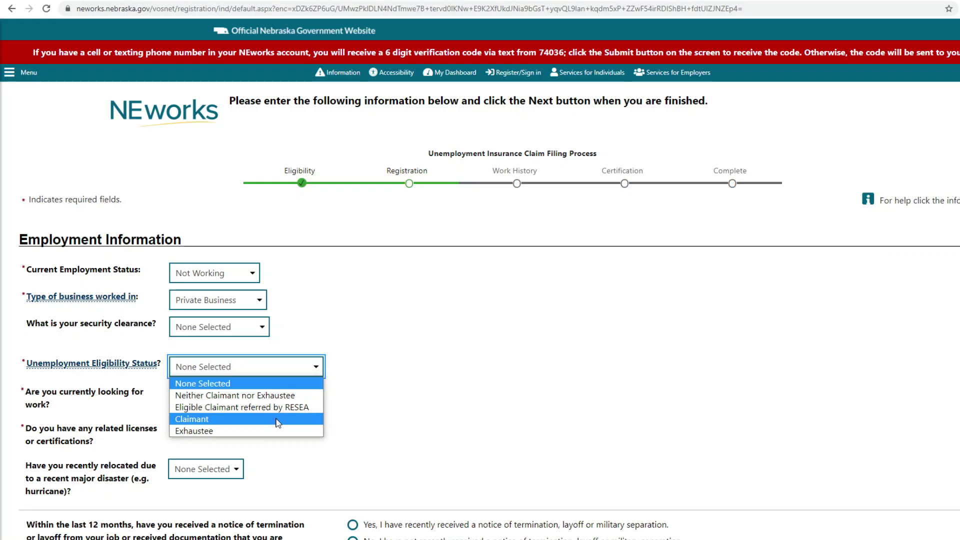
{"action": "left_click", "coordinate": [278, 424]}
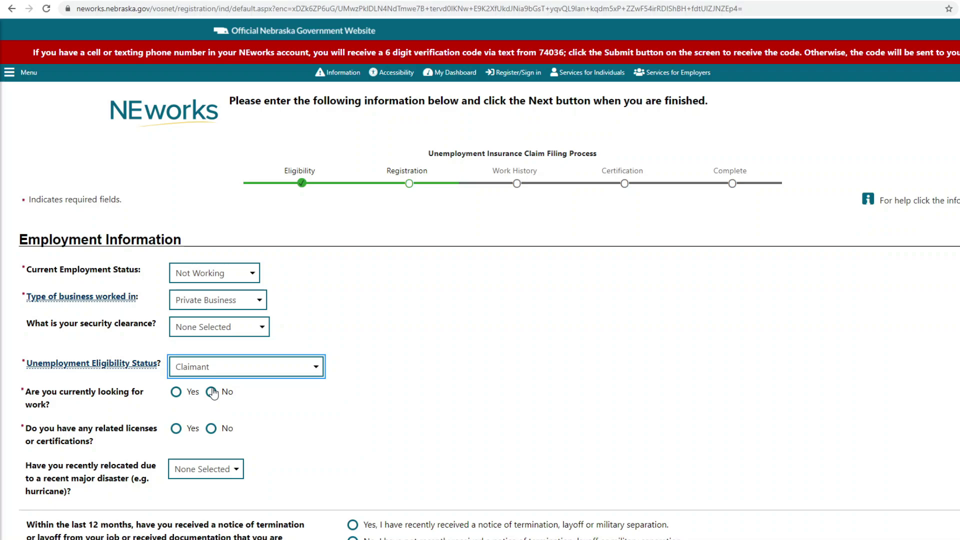
Step: Answer Yes to seeking work; No to licenses, termination notice and farmwork; then continue
{"action": "left_click", "coordinate": [177, 392]}
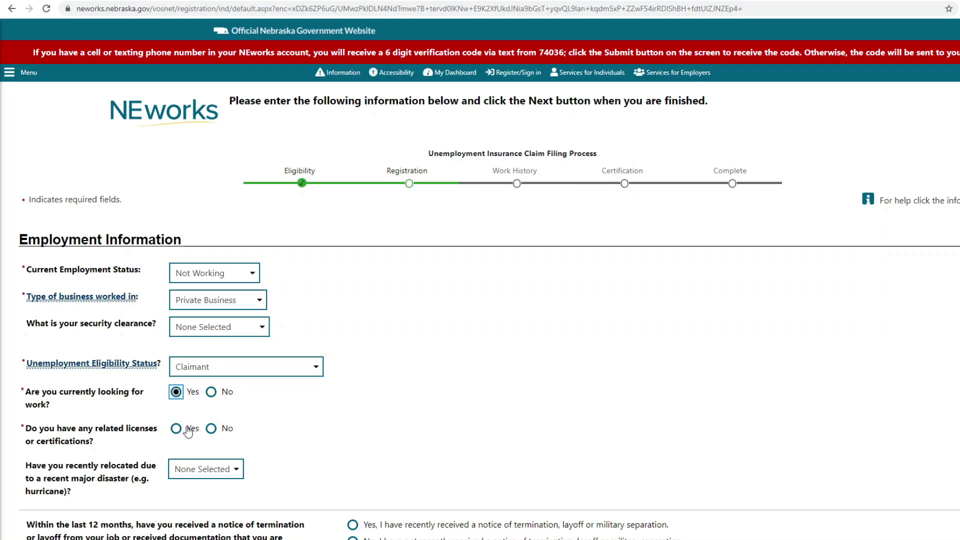
{"action": "left_click", "coordinate": [211, 430]}
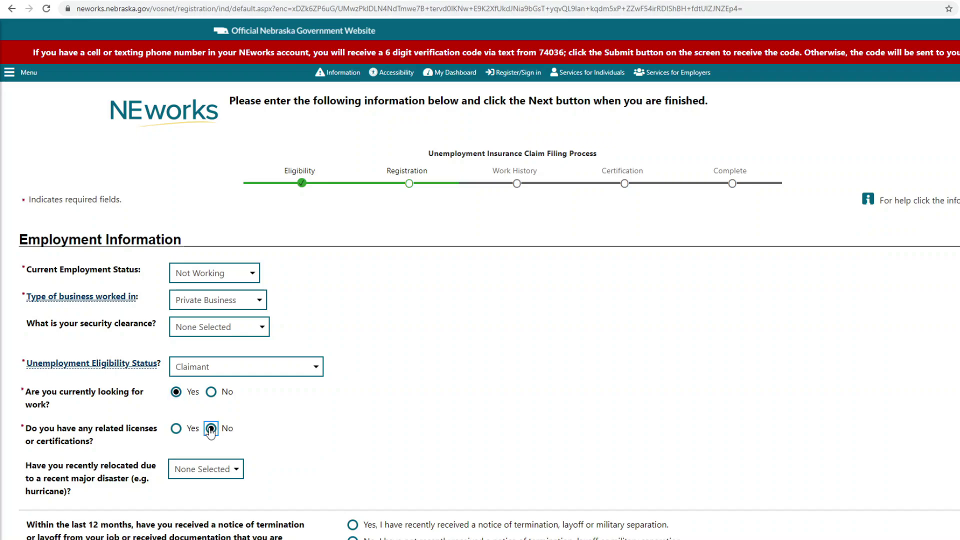
{"action": "scroll", "coordinate": [264, 423], "scroll_direction": "down", "scroll_amount": 3}
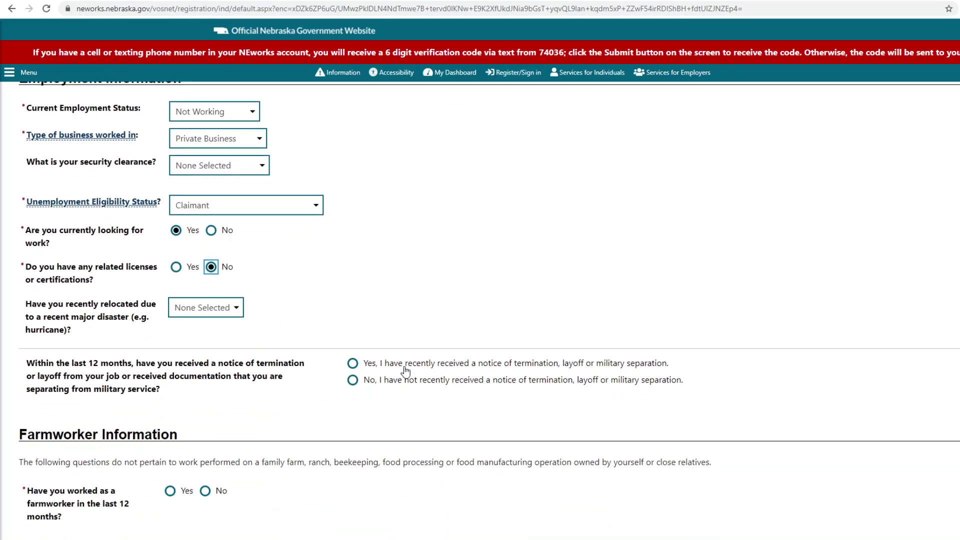
{"action": "left_click", "coordinate": [353, 380]}
{"action": "scroll", "coordinate": [211, 413], "scroll_direction": "down", "scroll_amount": 1}
{"action": "left_click", "coordinate": [205, 438]}
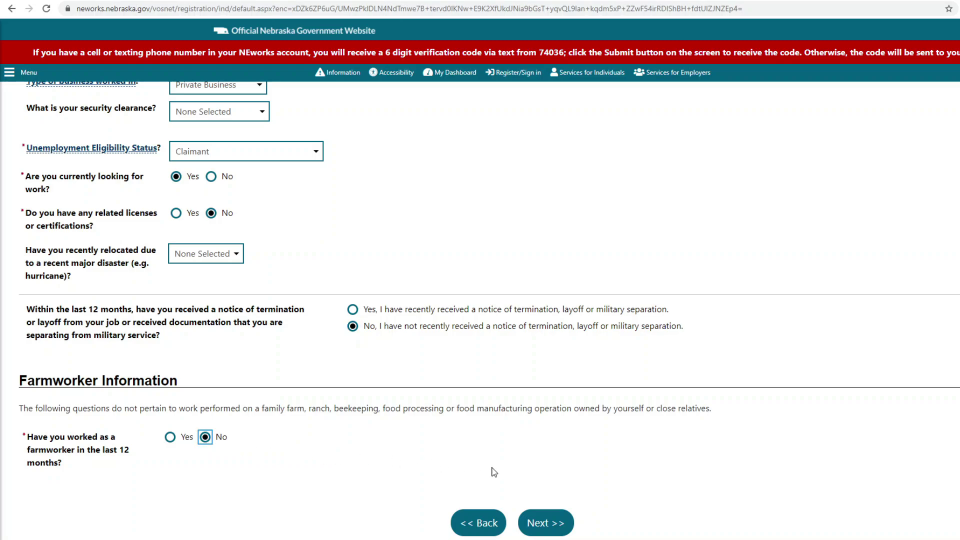
{"action": "scroll", "coordinate": [495, 472], "scroll_direction": "down", "scroll_amount": 1}
{"action": "left_click", "coordinate": [553, 479]}
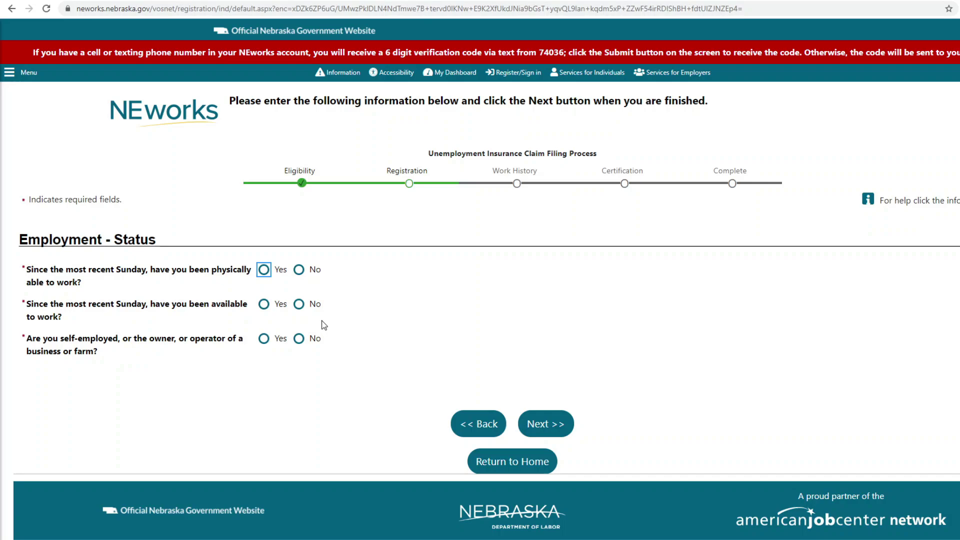
Step: Confirm being able and available to work and not self-employed, then continue
{"action": "left_click", "coordinate": [263, 270]}
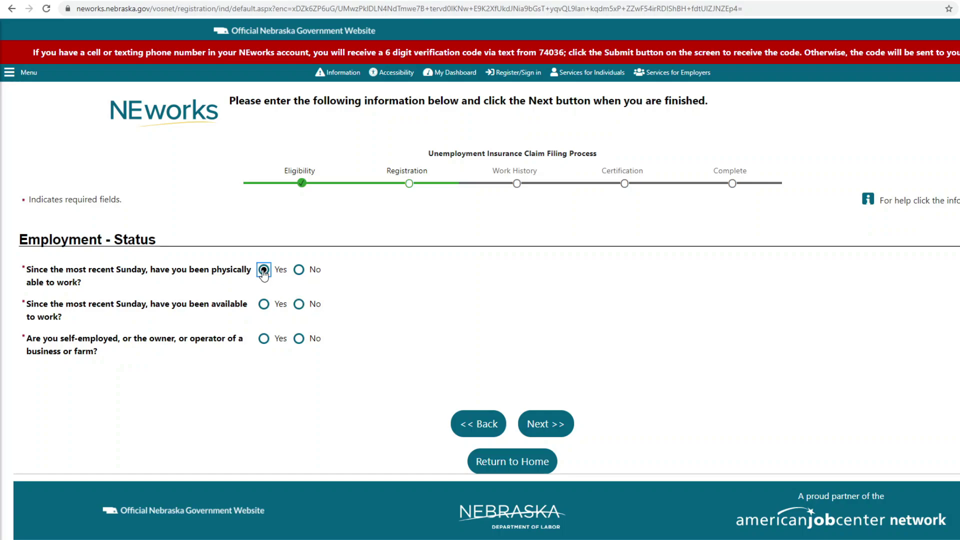
{"action": "left_click", "coordinate": [273, 306]}
{"action": "left_click", "coordinate": [299, 339]}
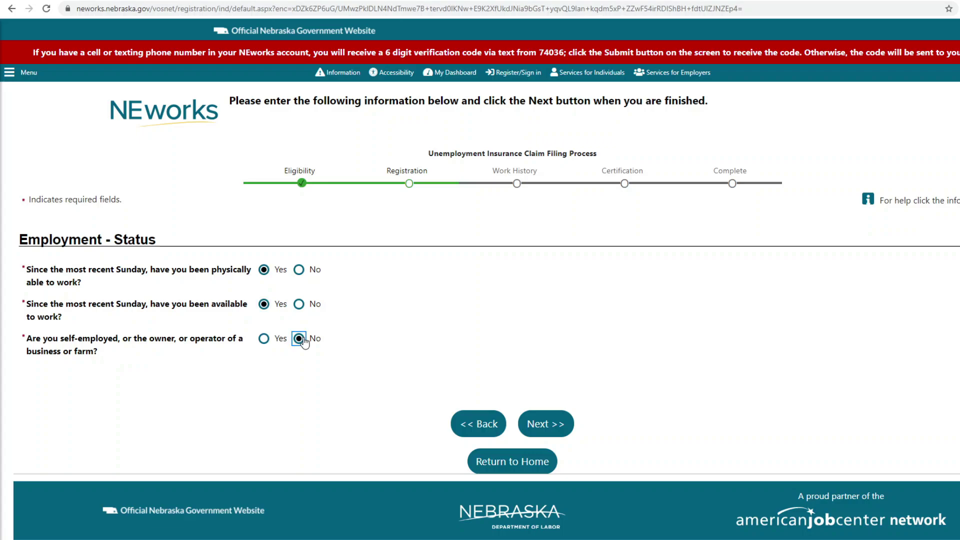
{"action": "left_click", "coordinate": [554, 433]}
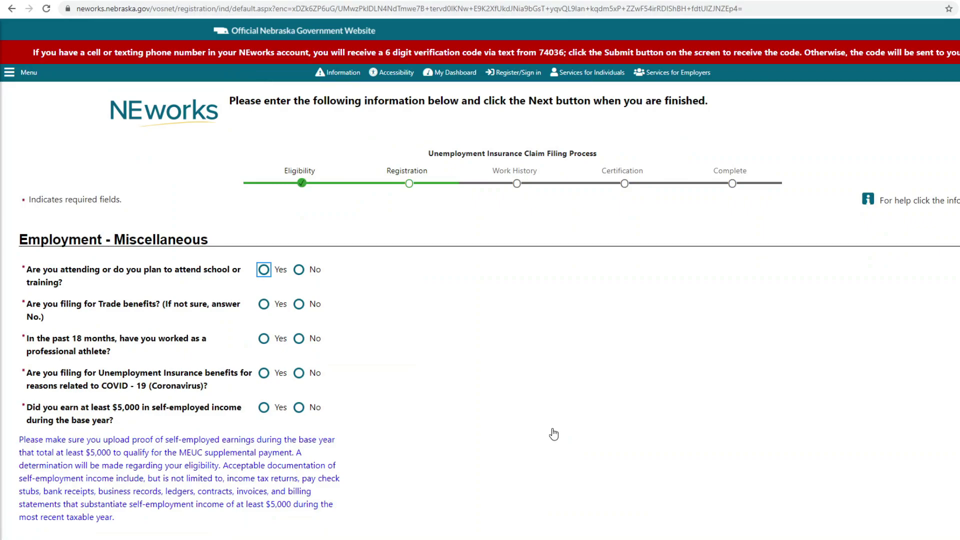
Step: Answer No to school, Trade benefits, professional athlete, COVID-19 and $5,000 self-employment questions
{"action": "left_click", "coordinate": [300, 271]}
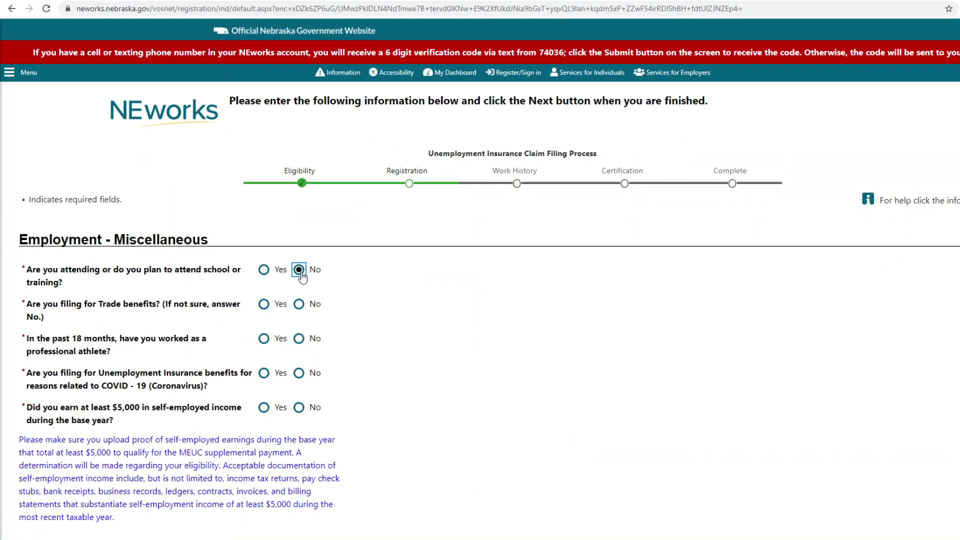
{"action": "left_click", "coordinate": [299, 306]}
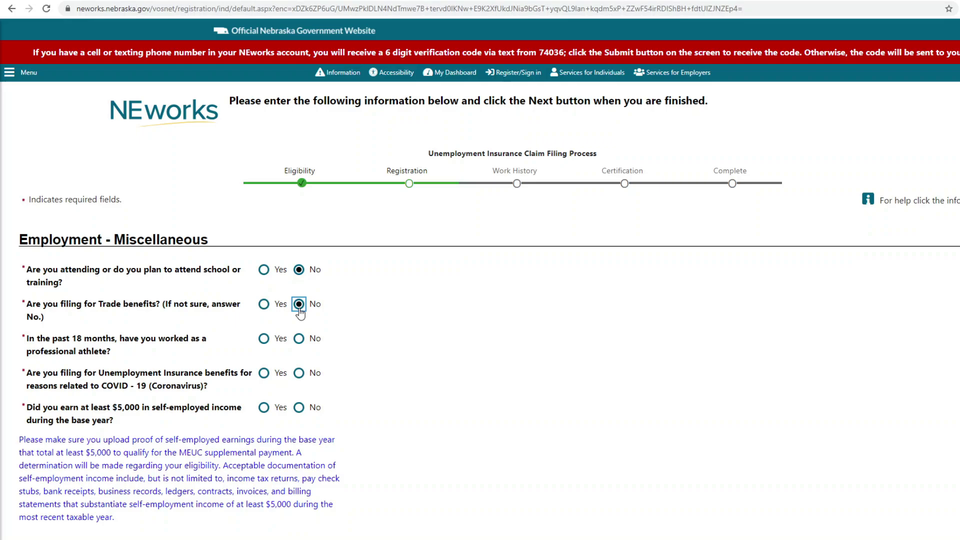
{"action": "left_click", "coordinate": [303, 339]}
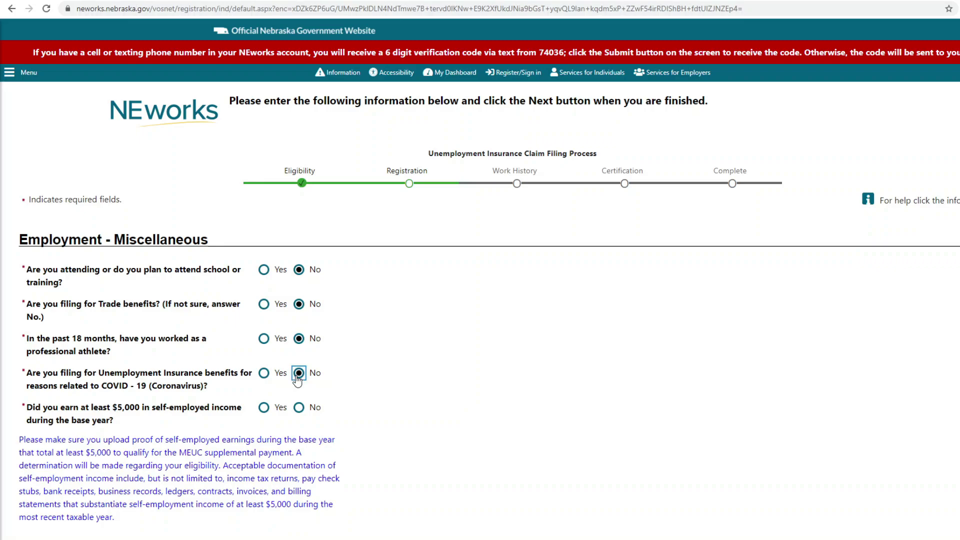
{"action": "left_click", "coordinate": [299, 374]}
{"action": "left_click", "coordinate": [299, 408]}
{"action": "scroll", "coordinate": [395, 407], "scroll_direction": "down", "scroll_amount": 2}
Step: Answer No to labor union membership
{"action": "left_click", "coordinate": [549, 459]}
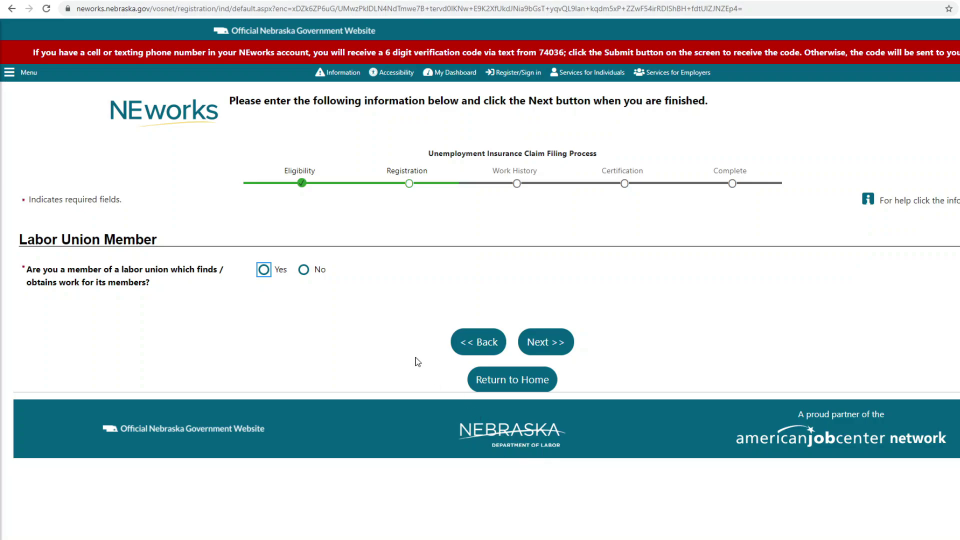
{"action": "left_click", "coordinate": [303, 271]}
{"action": "left_click", "coordinate": [541, 346]}
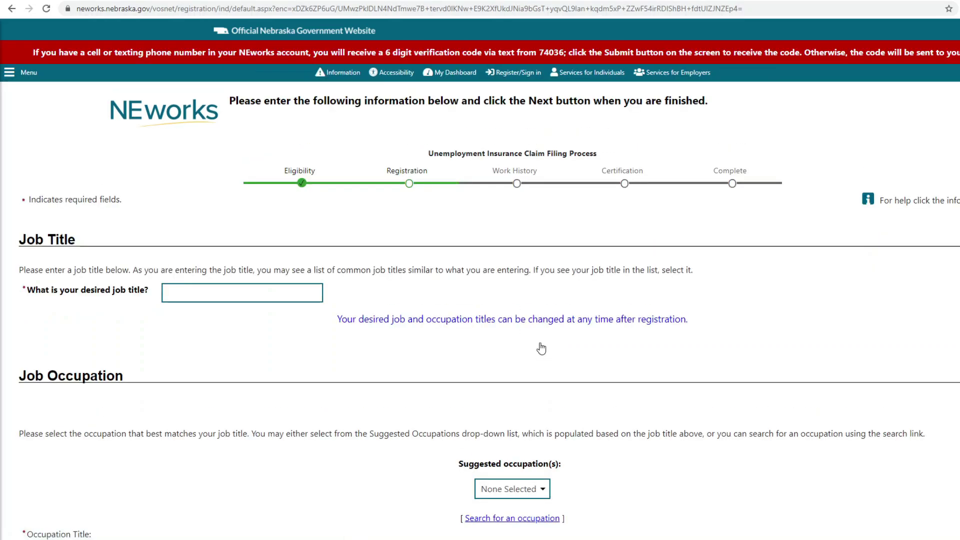
Step: Set desired job title Machine Attendant with occupation Production Workers, All Other
{"action": "left_click", "coordinate": [290, 295]}
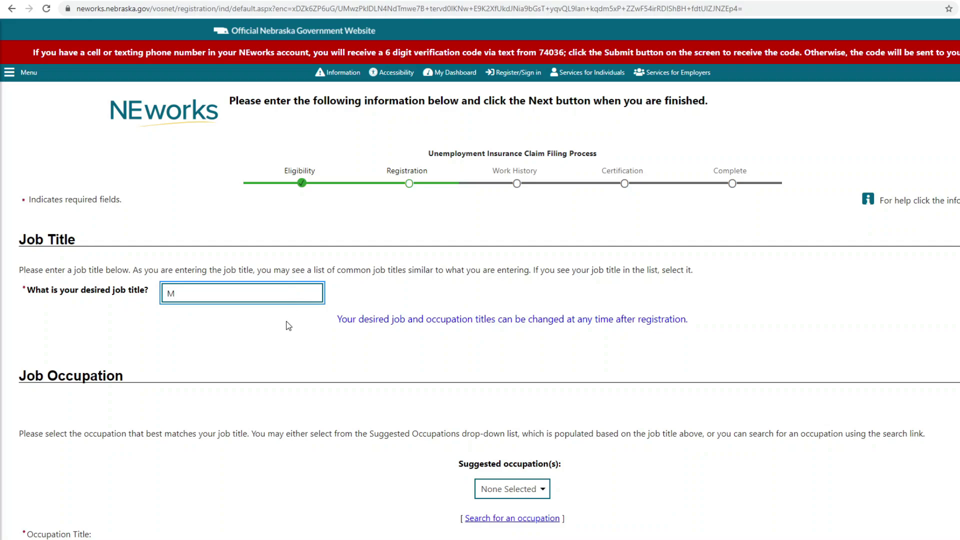
{"action": "type", "text": "Mach"}
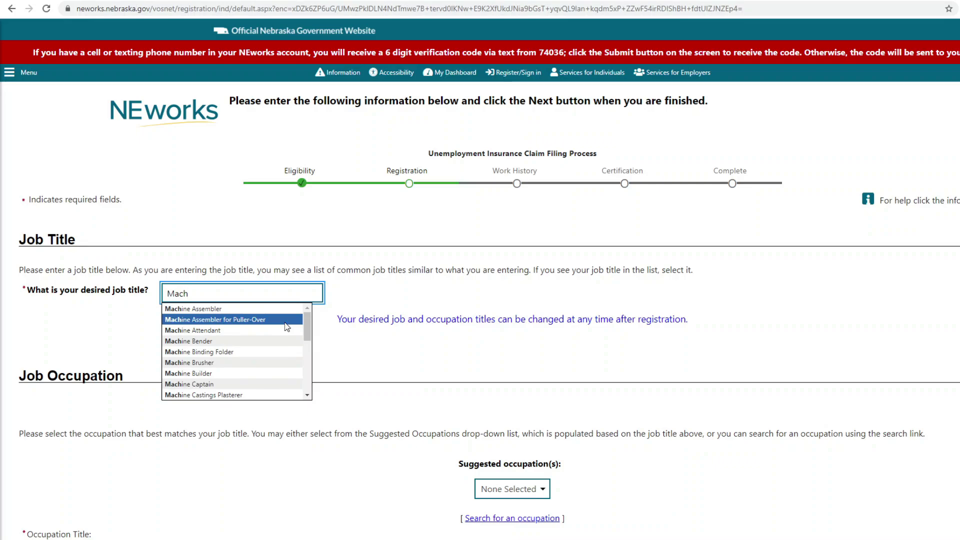
{"action": "left_click", "coordinate": [281, 337]}
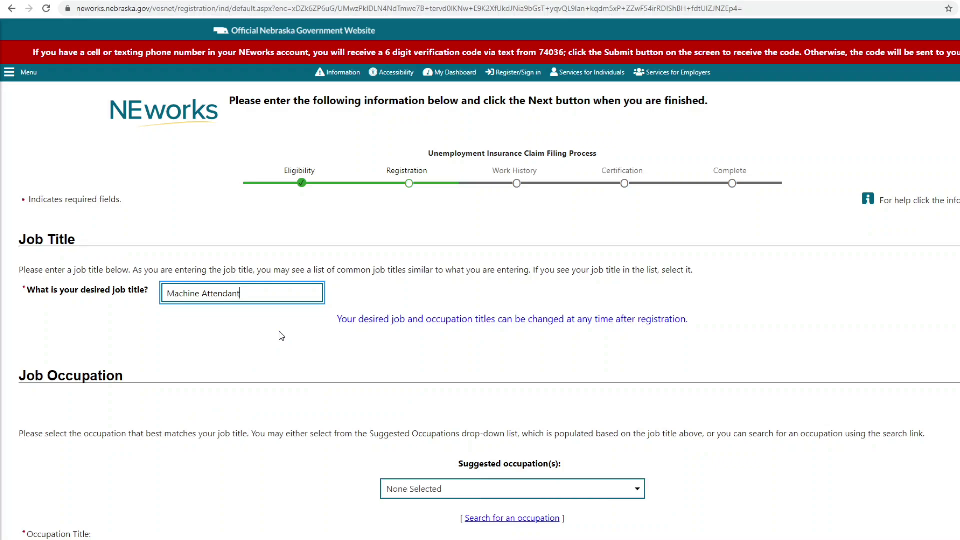
{"action": "scroll", "coordinate": [405, 393], "scroll_direction": "down", "scroll_amount": 2}
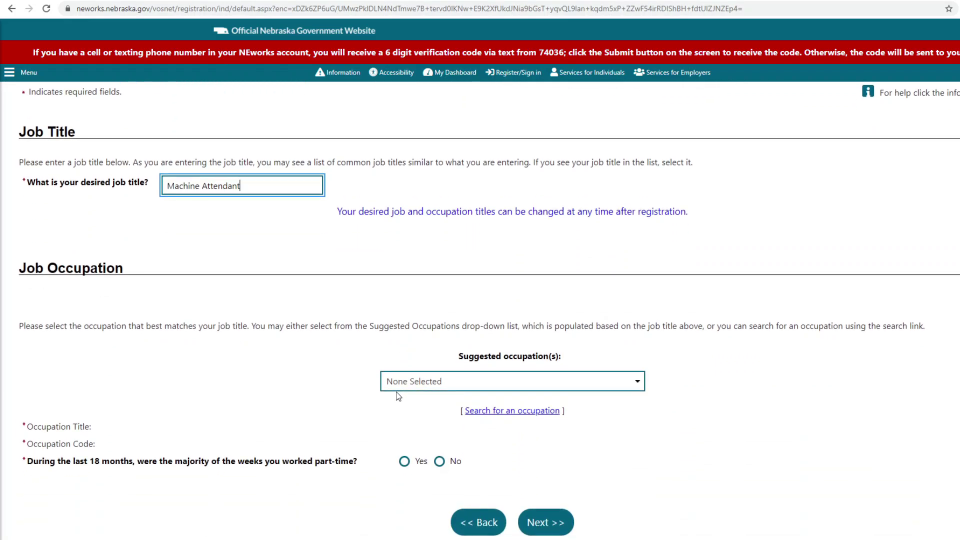
{"action": "left_click", "coordinate": [396, 381]}
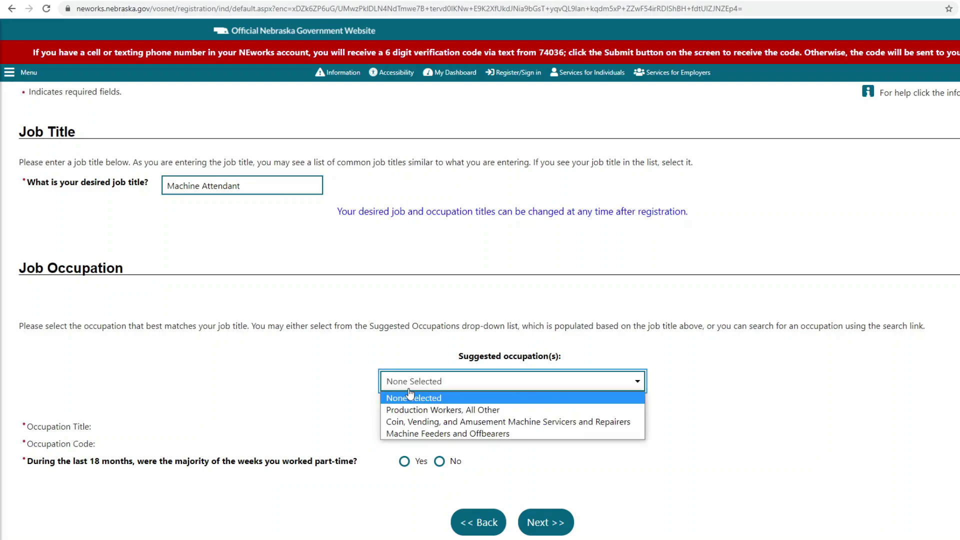
{"action": "left_click", "coordinate": [424, 410]}
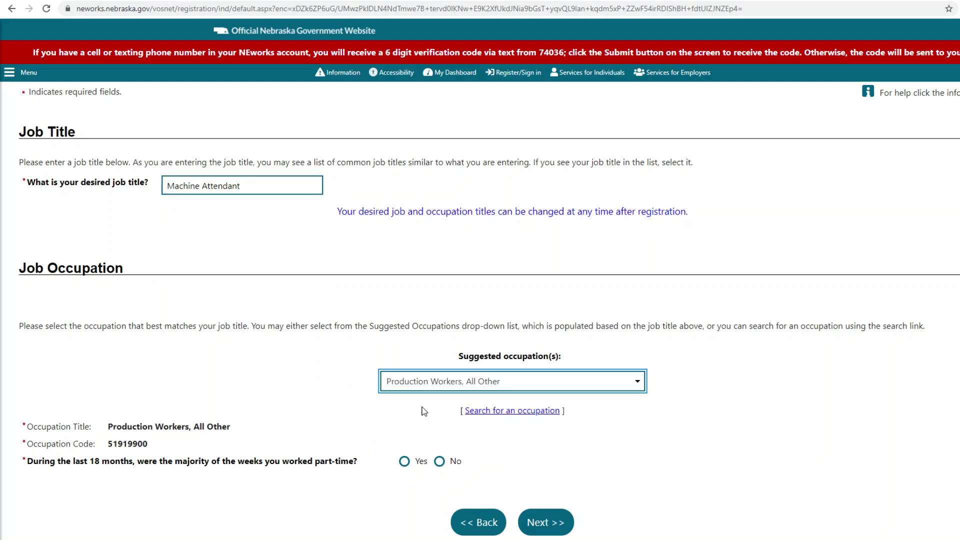
Step: Answer No to mostly part-time weeks and submit, keeping the generic occupation
{"action": "scroll", "coordinate": [425, 411], "scroll_direction": "down", "scroll_amount": 1}
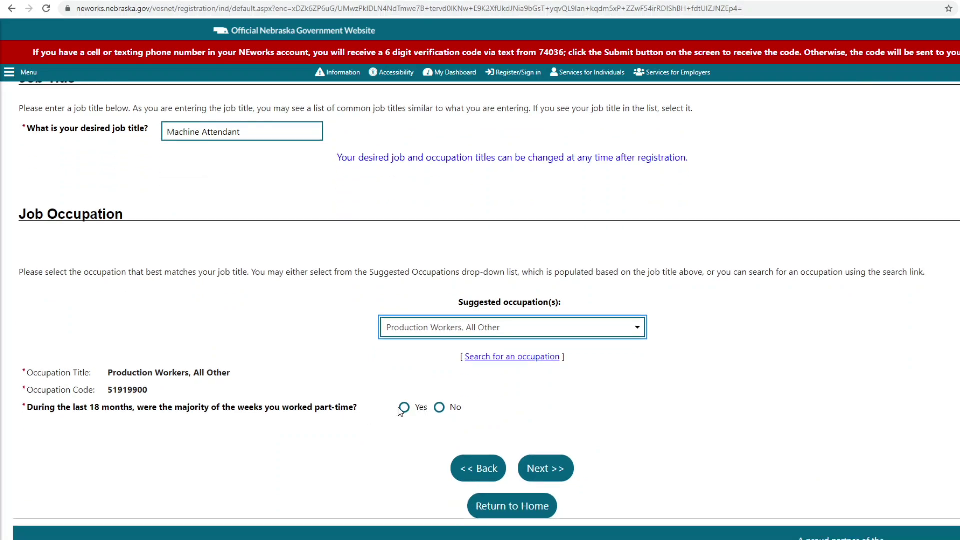
{"action": "left_click", "coordinate": [439, 407]}
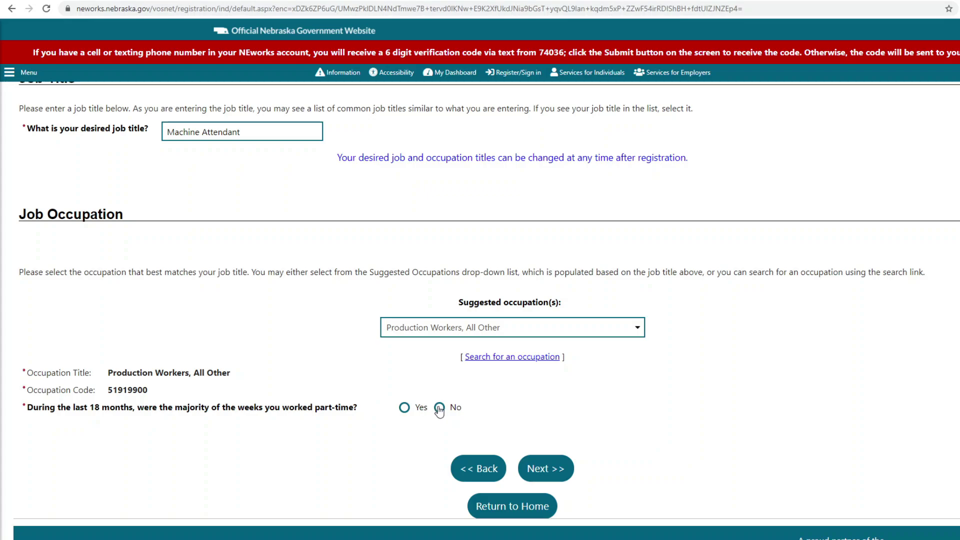
{"action": "left_click", "coordinate": [562, 470]}
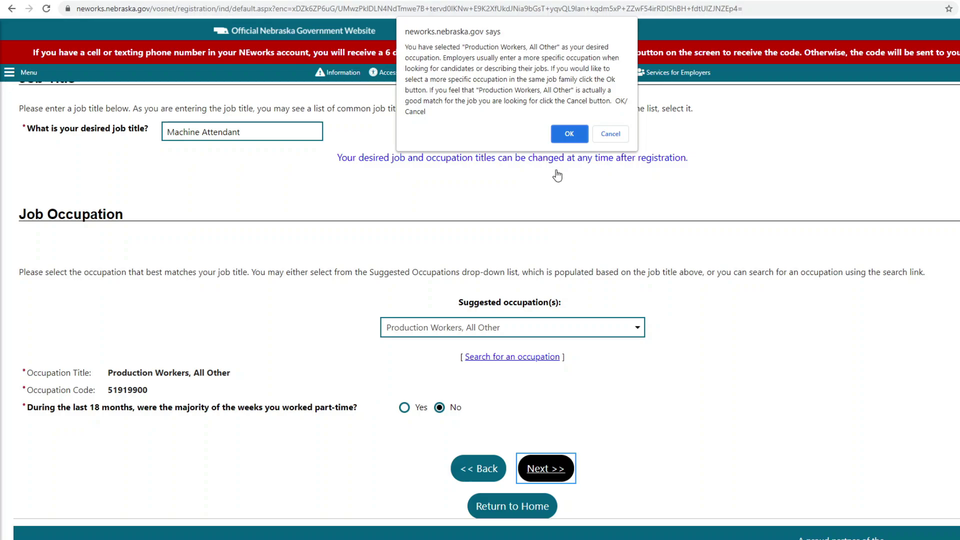
{"action": "left_click", "coordinate": [569, 134]}
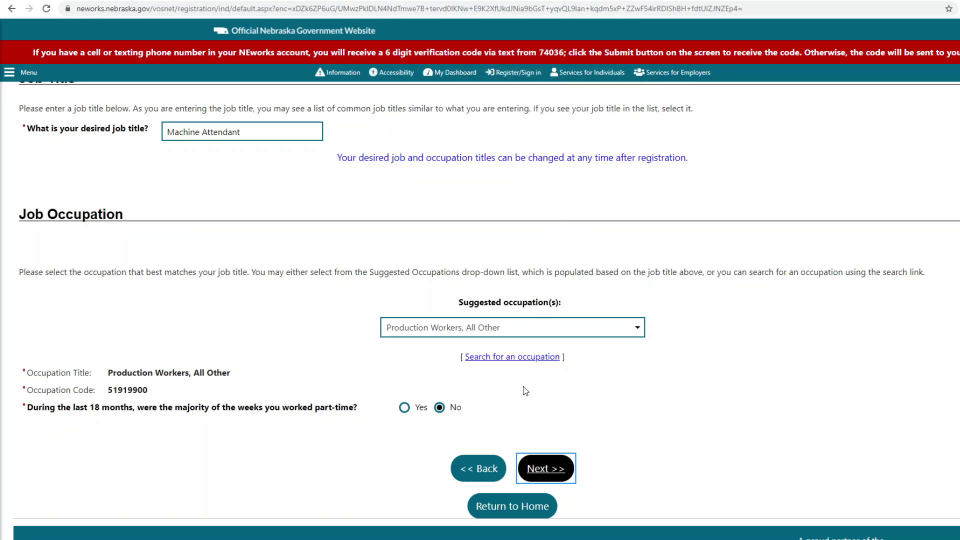
{"action": "left_click", "coordinate": [548, 466]}
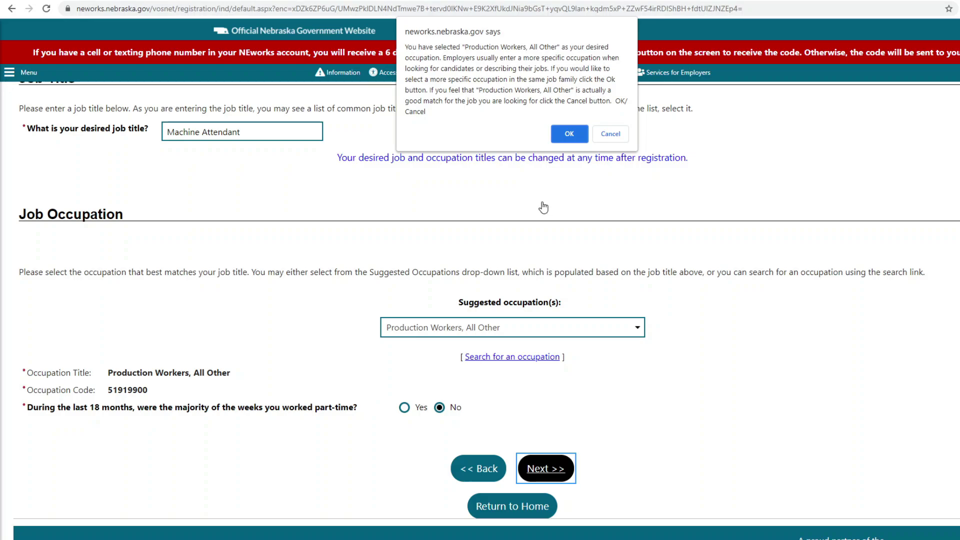
{"action": "left_click", "coordinate": [609, 136]}
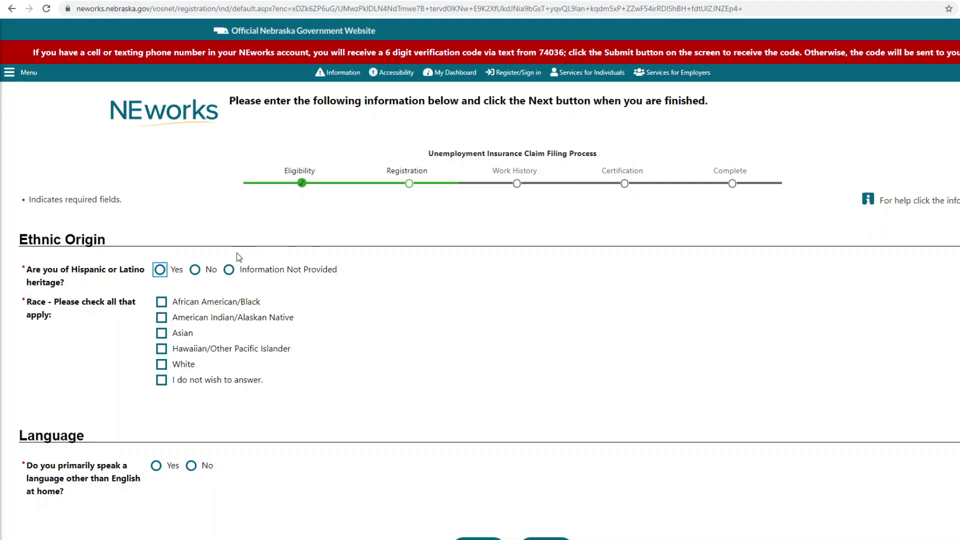
Step: Give Information Not Provided for ethnicity, decline race, and answer No to another home language
{"action": "left_click", "coordinate": [229, 271]}
{"action": "left_click", "coordinate": [161, 380]}
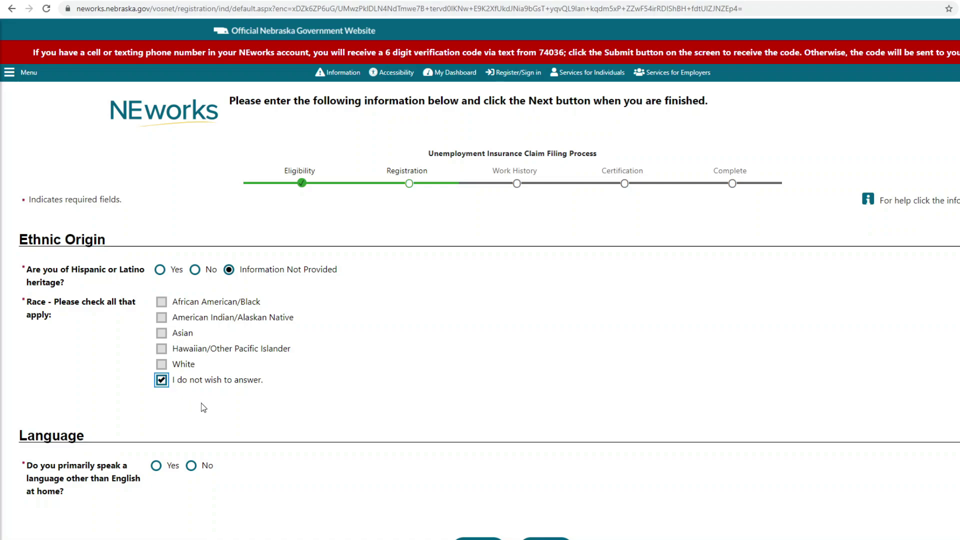
{"action": "scroll", "coordinate": [203, 406], "scroll_direction": "down", "scroll_amount": 2}
{"action": "left_click", "coordinate": [157, 359]}
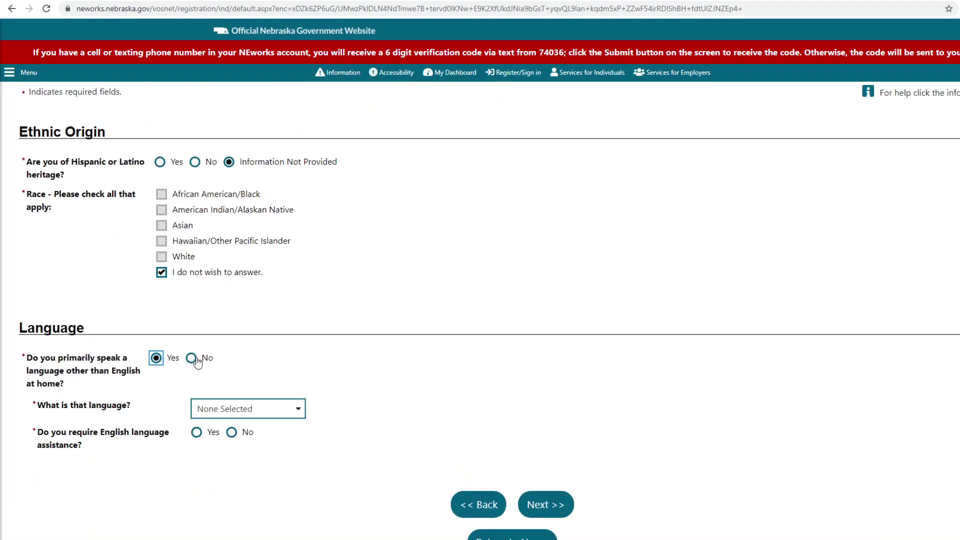
{"action": "left_click", "coordinate": [192, 359]}
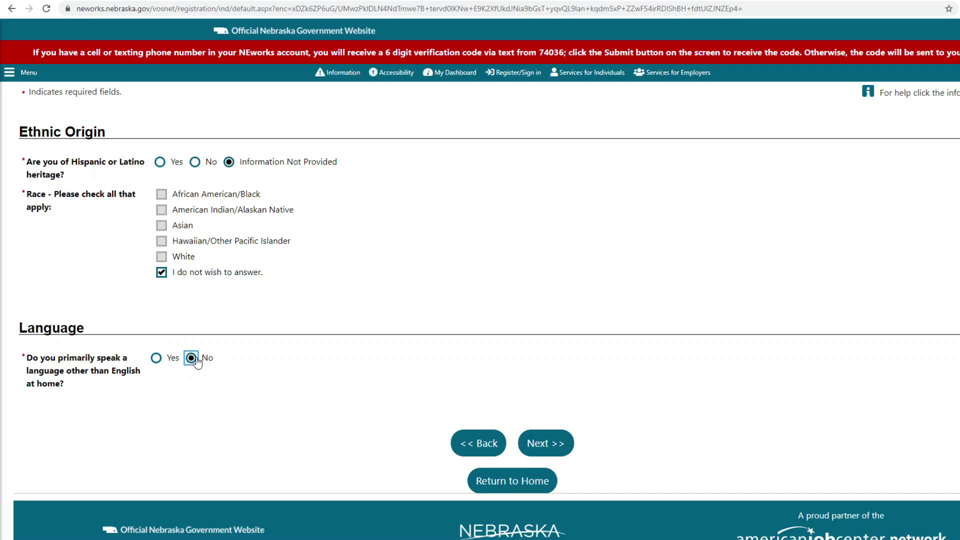
{"action": "left_click", "coordinate": [556, 447]}
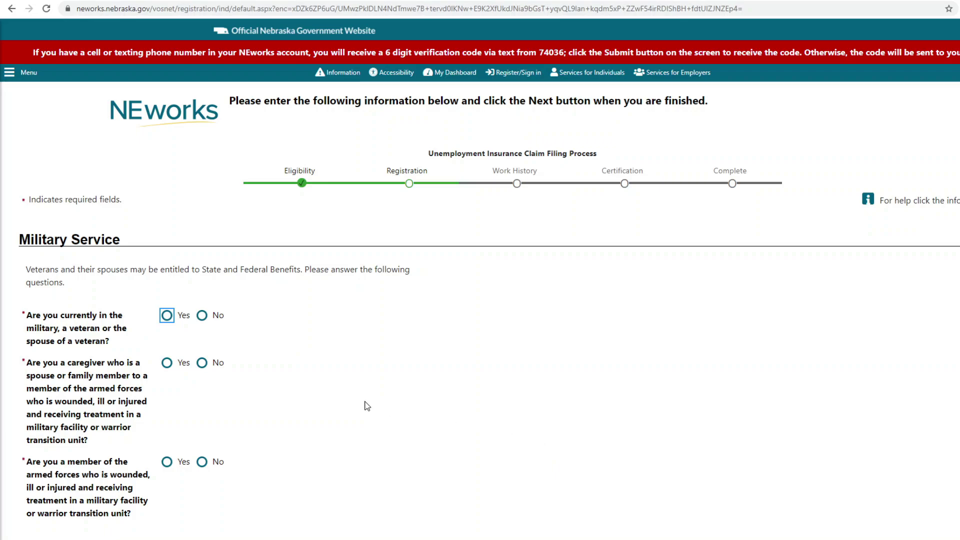
Step: Answer No to veteran status, caring for and being a wounded servicemember
{"action": "left_click", "coordinate": [202, 316]}
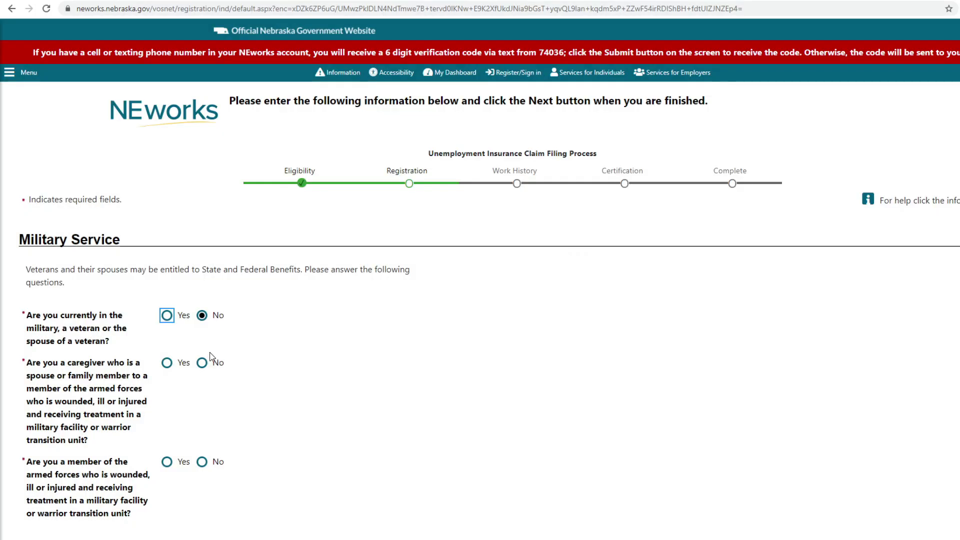
{"action": "left_click", "coordinate": [202, 363]}
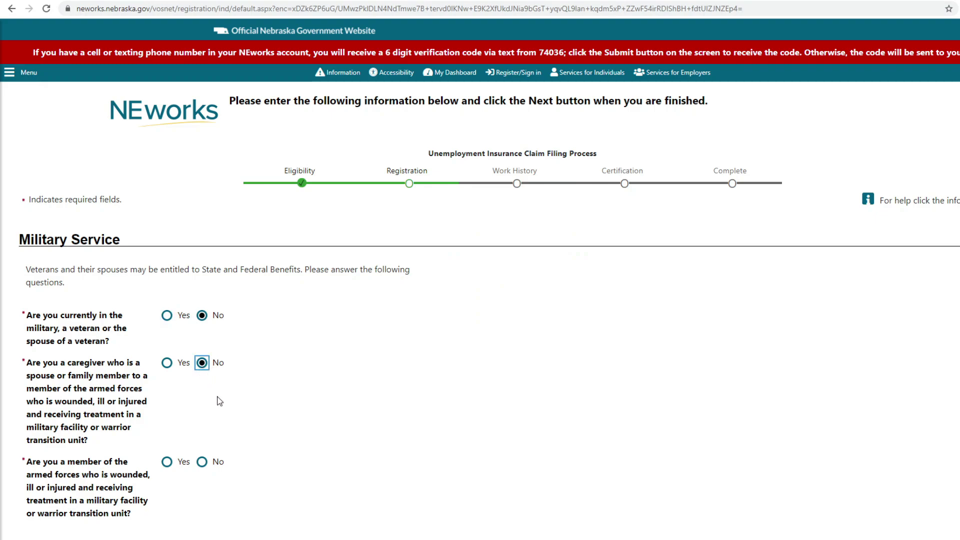
{"action": "scroll", "coordinate": [224, 420], "scroll_direction": "down", "scroll_amount": 2}
{"action": "left_click", "coordinate": [202, 354]}
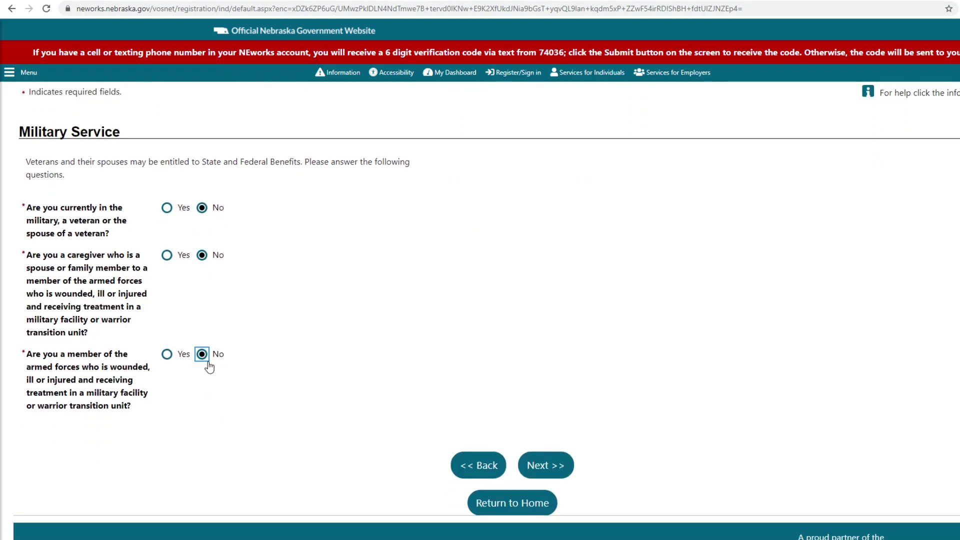
{"action": "left_click", "coordinate": [546, 465]}
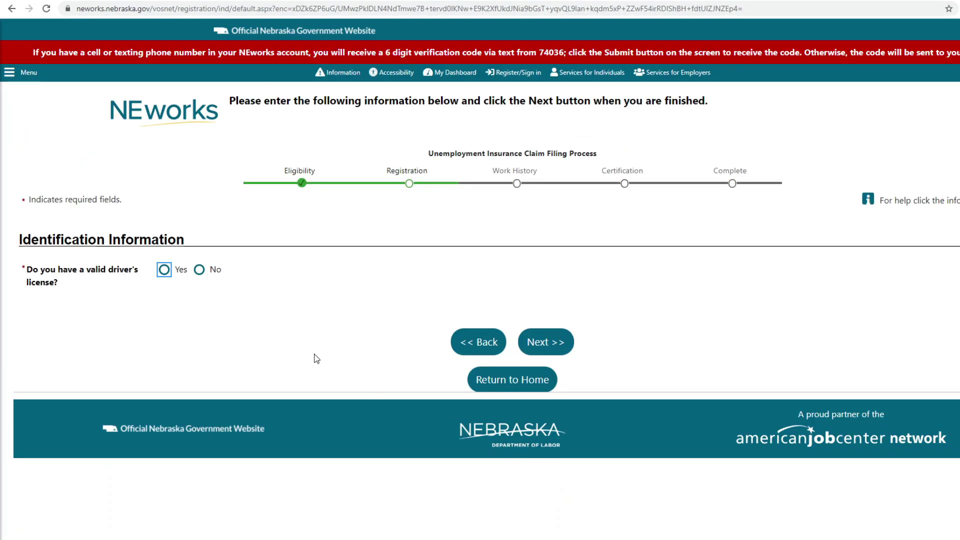
Step: Confirm a valid driver's license, enter its license number, and choose Nebraska as issuing state
{"action": "left_click", "coordinate": [165, 271]}
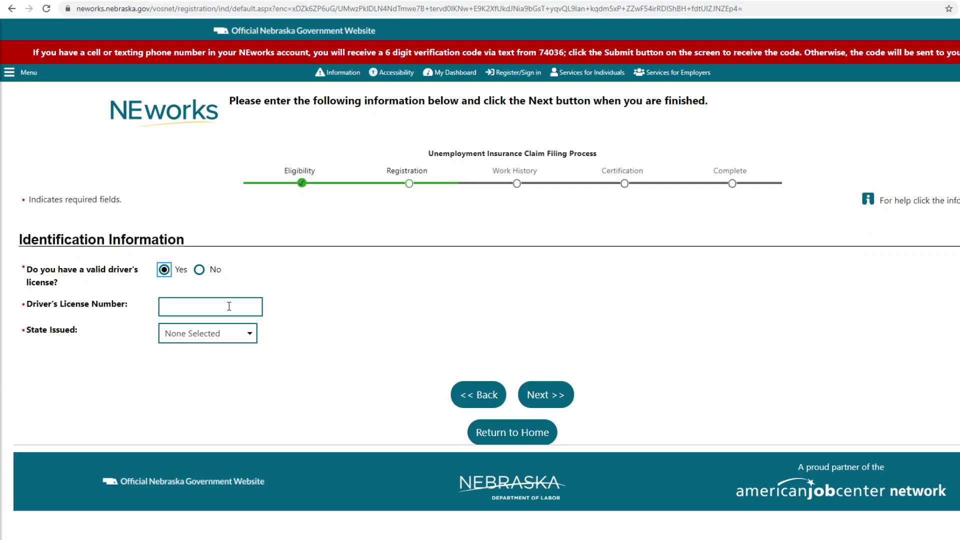
{"action": "left_click", "coordinate": [229, 307]}
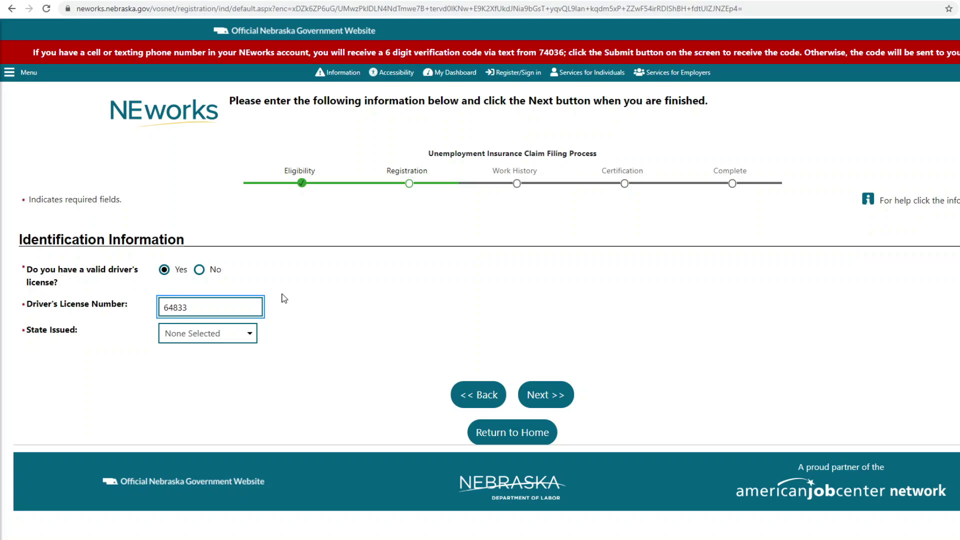
{"action": "left_click", "coordinate": [233, 340]}
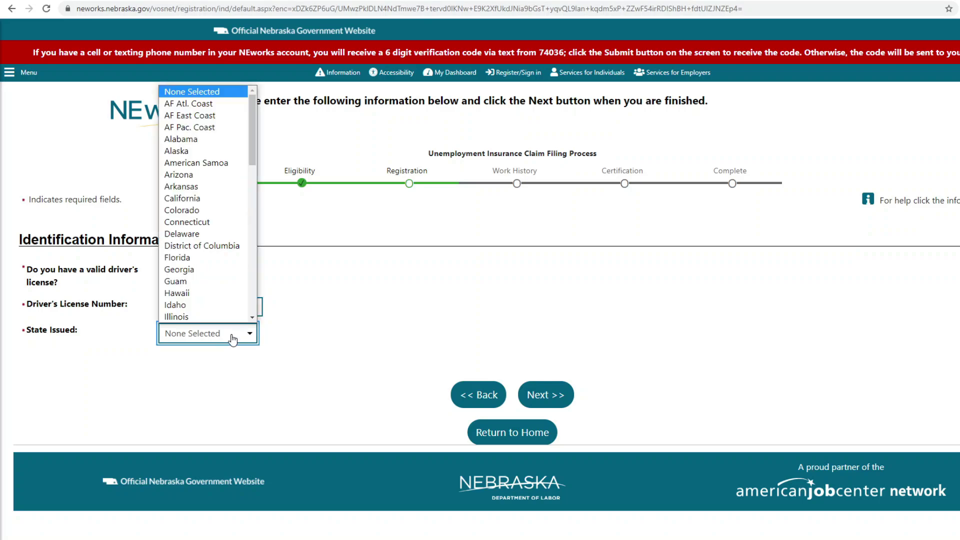
{"action": "scroll", "coordinate": [193, 275], "scroll_direction": "down", "scroll_amount": 1}
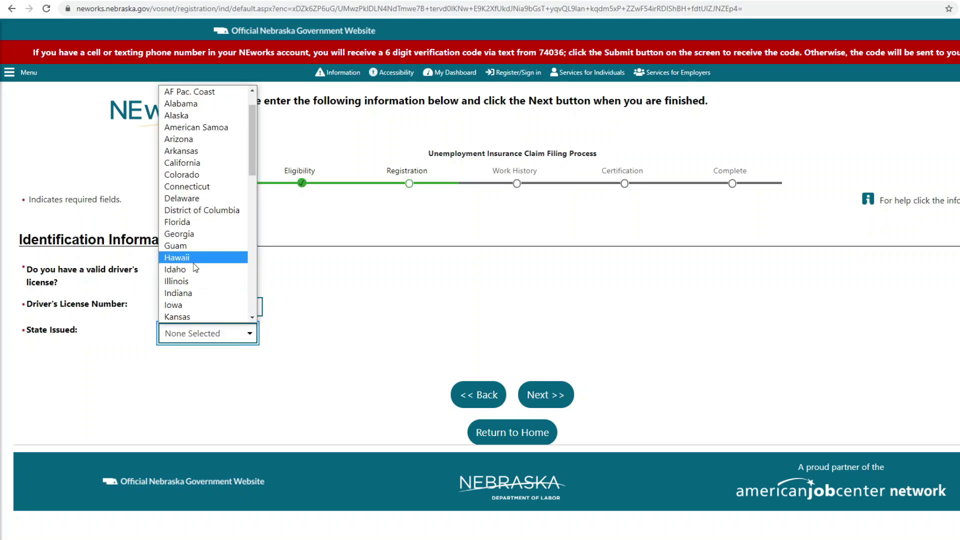
{"action": "scroll", "coordinate": [193, 263], "scroll_direction": "down", "scroll_amount": 9}
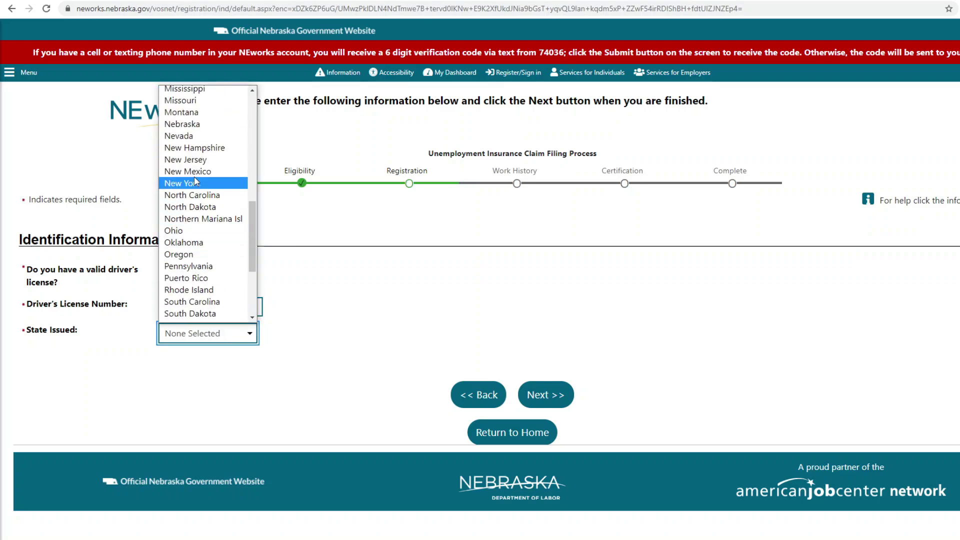
{"action": "left_click", "coordinate": [205, 130]}
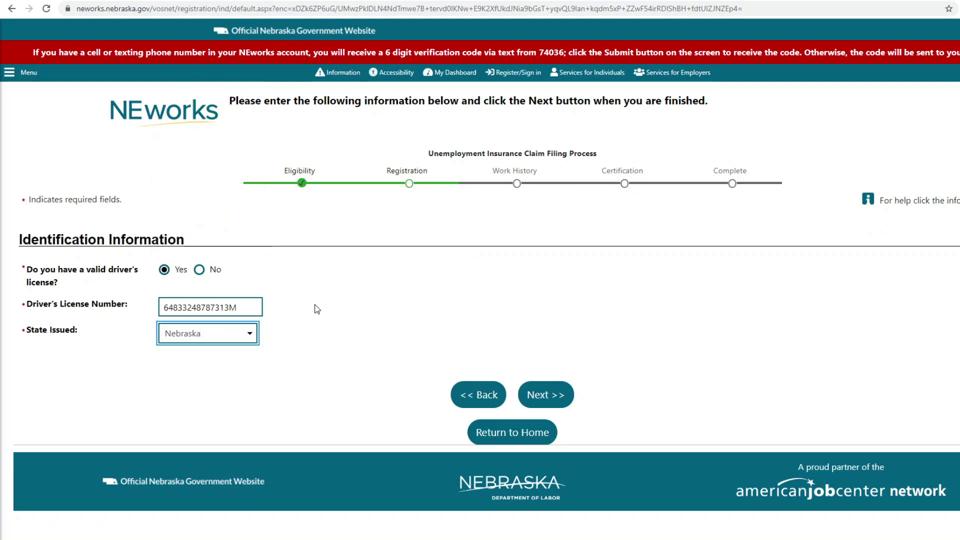
{"action": "left_click", "coordinate": [544, 398]}
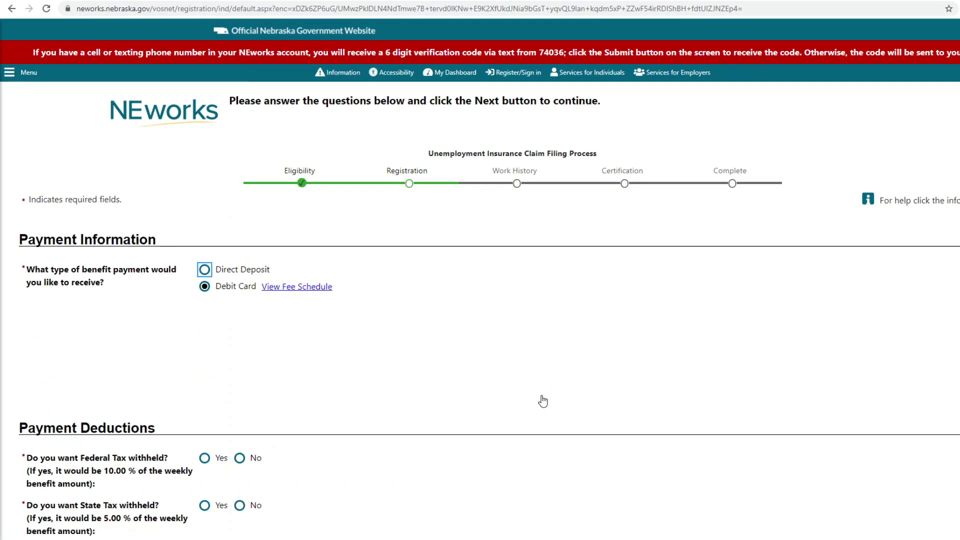
Step: Try direct deposit payment, switching the account type to Savings and back to Checking
{"action": "scroll", "coordinate": [445, 348], "scroll_direction": "down", "scroll_amount": 1}
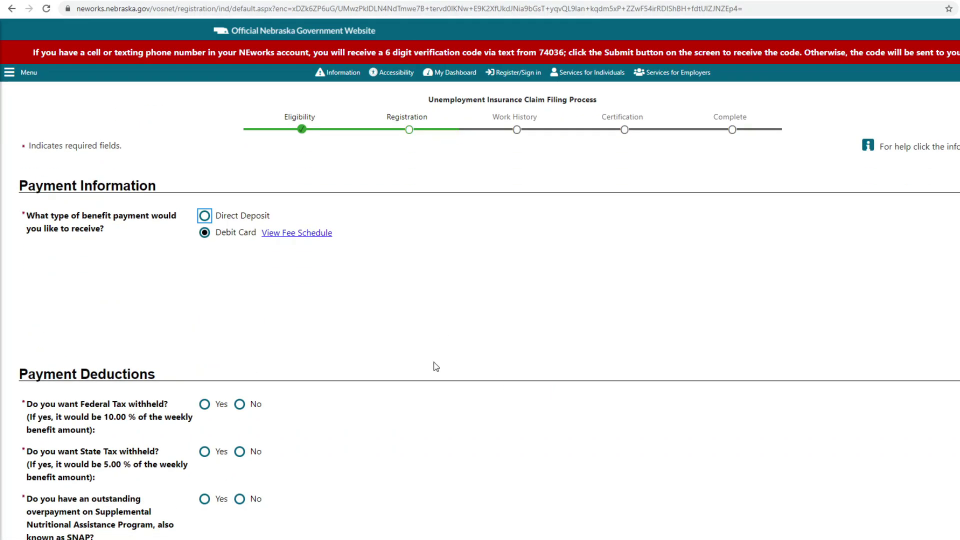
{"action": "left_click", "coordinate": [206, 216]}
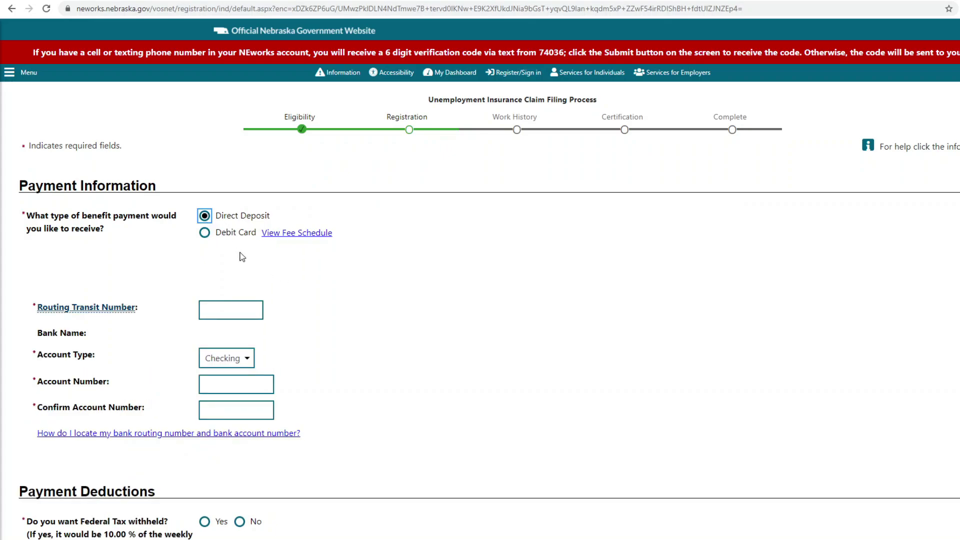
{"action": "left_click", "coordinate": [240, 307]}
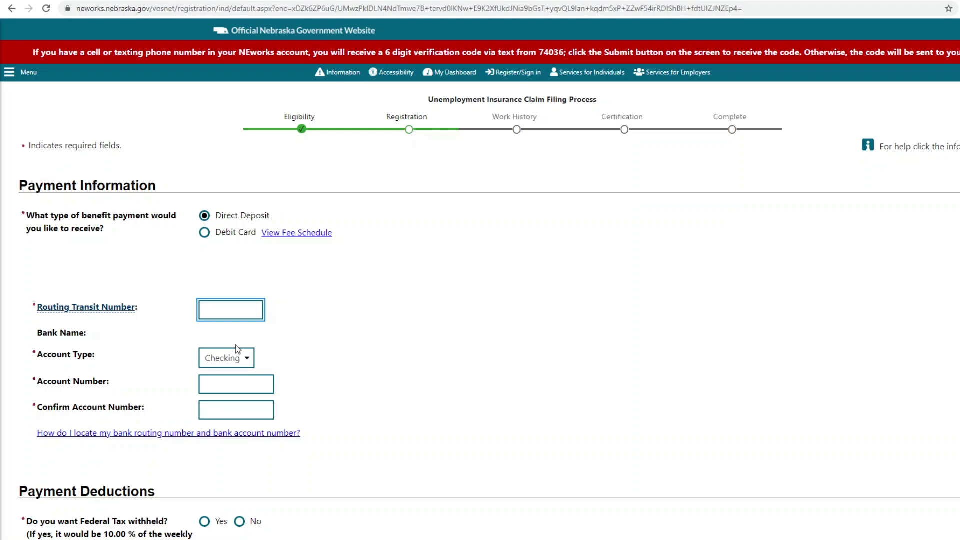
{"action": "left_click", "coordinate": [237, 364]}
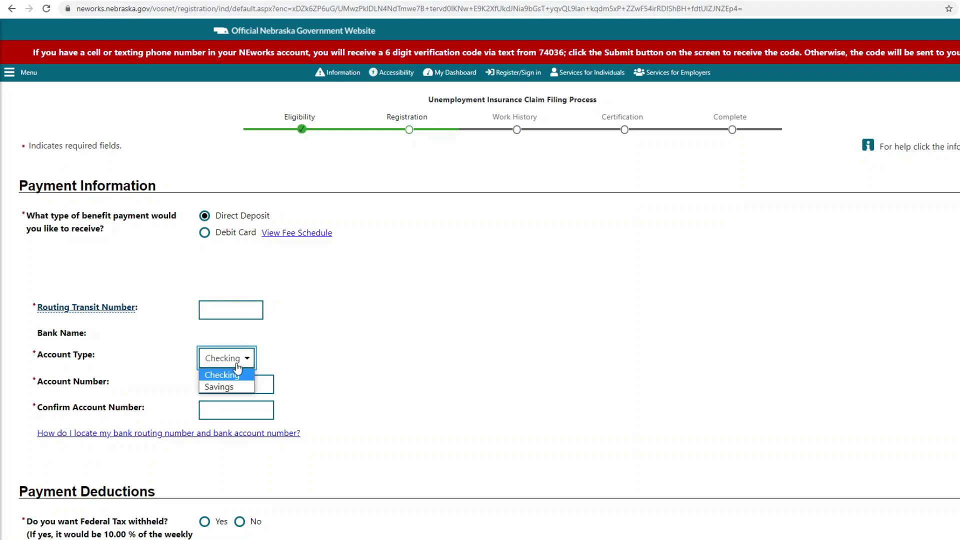
{"action": "left_click", "coordinate": [236, 386]}
{"action": "left_click", "coordinate": [235, 361]}
{"action": "left_click", "coordinate": [235, 373]}
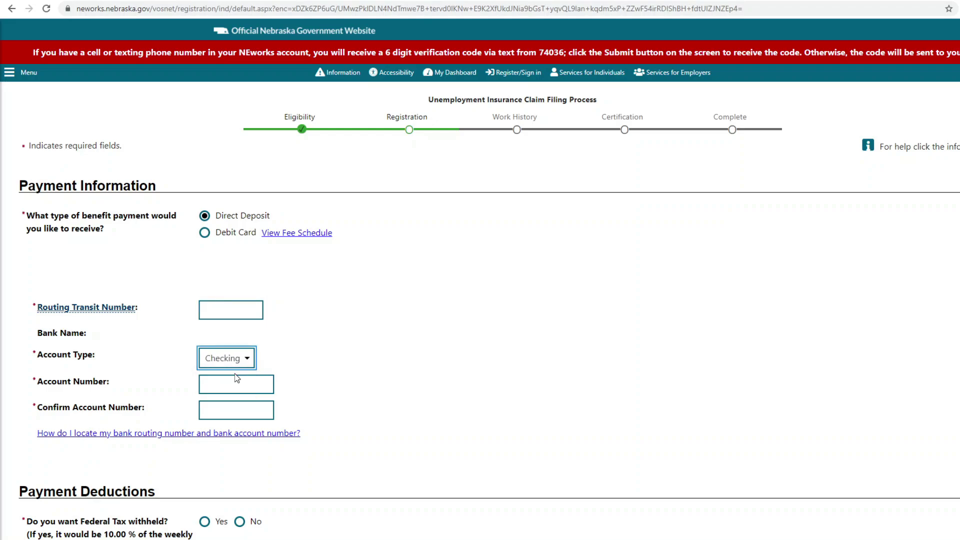
{"action": "left_click", "coordinate": [239, 382]}
{"action": "left_click", "coordinate": [241, 406]}
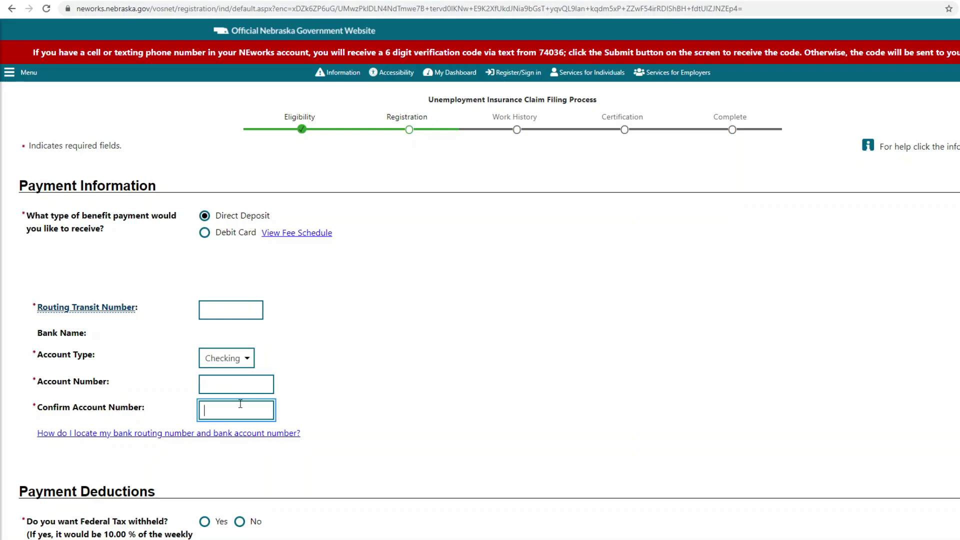
{"action": "scroll", "coordinate": [241, 406], "scroll_direction": "down", "scroll_amount": 2}
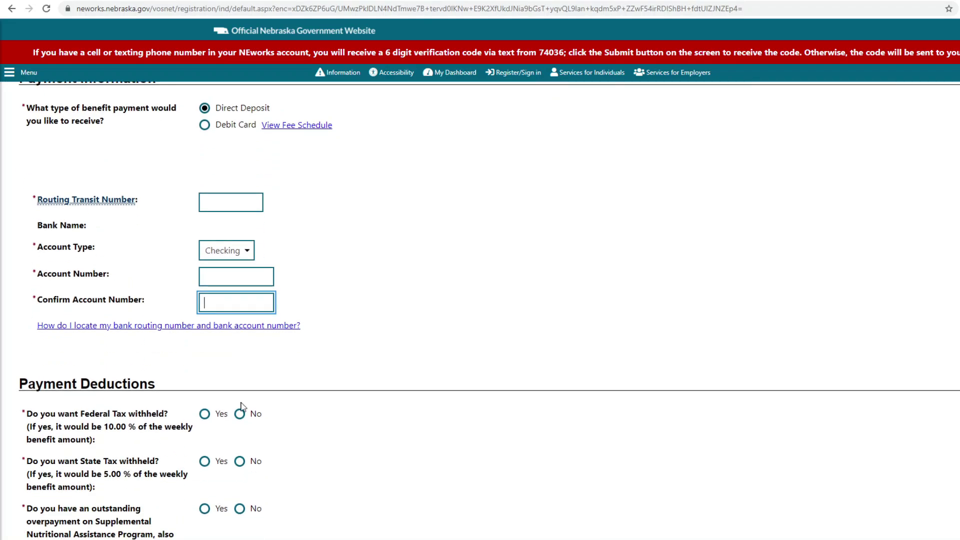
{"action": "scroll", "coordinate": [241, 407], "scroll_direction": "up", "scroll_amount": 2}
Step: Switch payment to Debit Card and acknowledge its fee schedule
{"action": "left_click", "coordinate": [207, 236]}
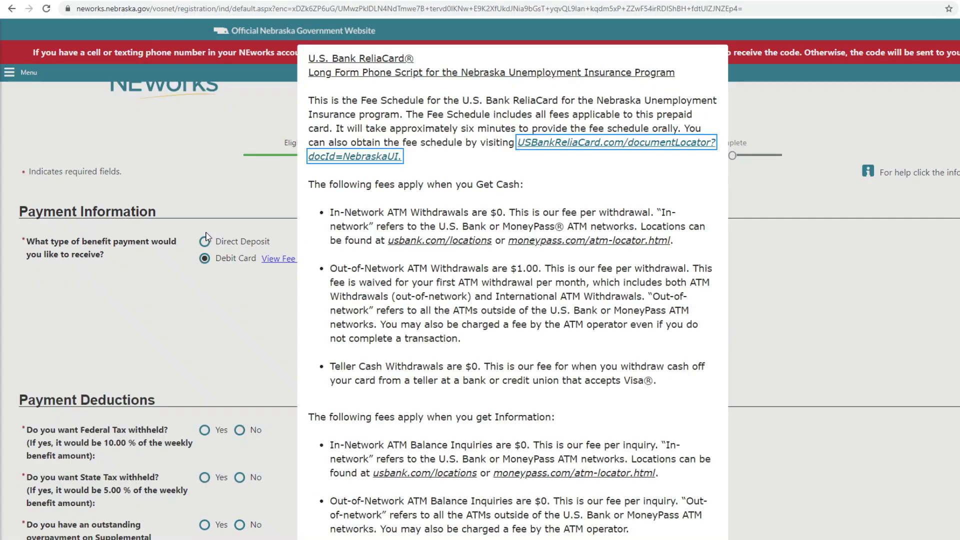
{"action": "scroll", "coordinate": [519, 293], "scroll_direction": "down", "scroll_amount": 4}
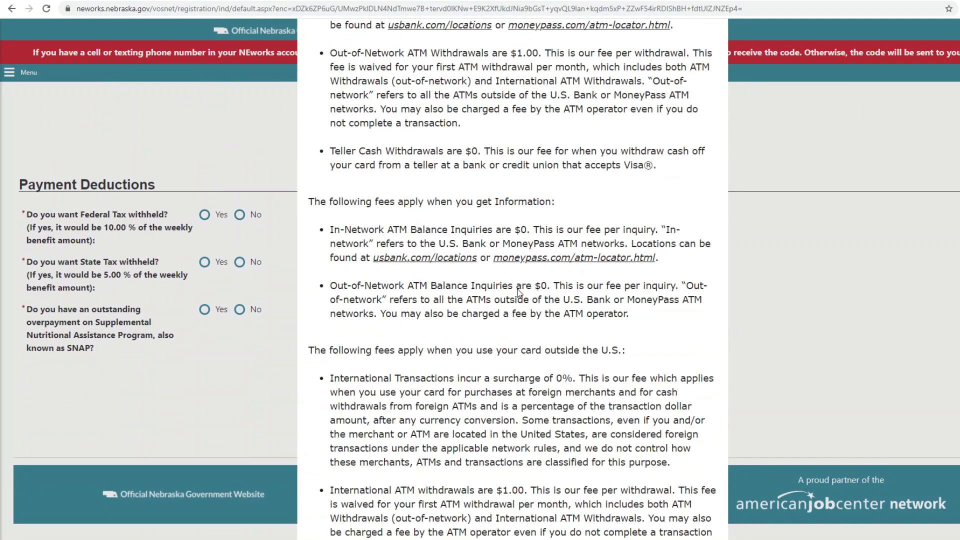
{"action": "scroll", "coordinate": [520, 293], "scroll_direction": "down", "scroll_amount": 12}
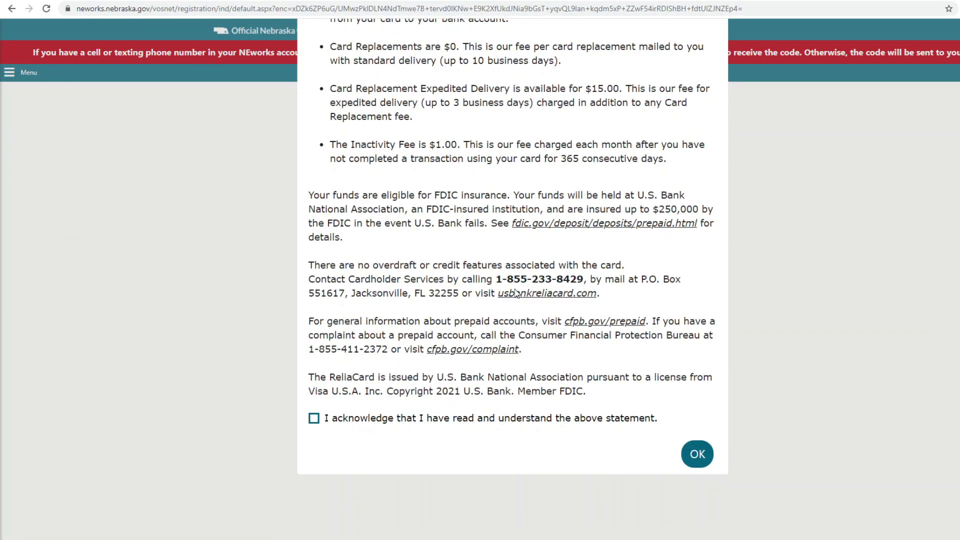
{"action": "left_click", "coordinate": [314, 417]}
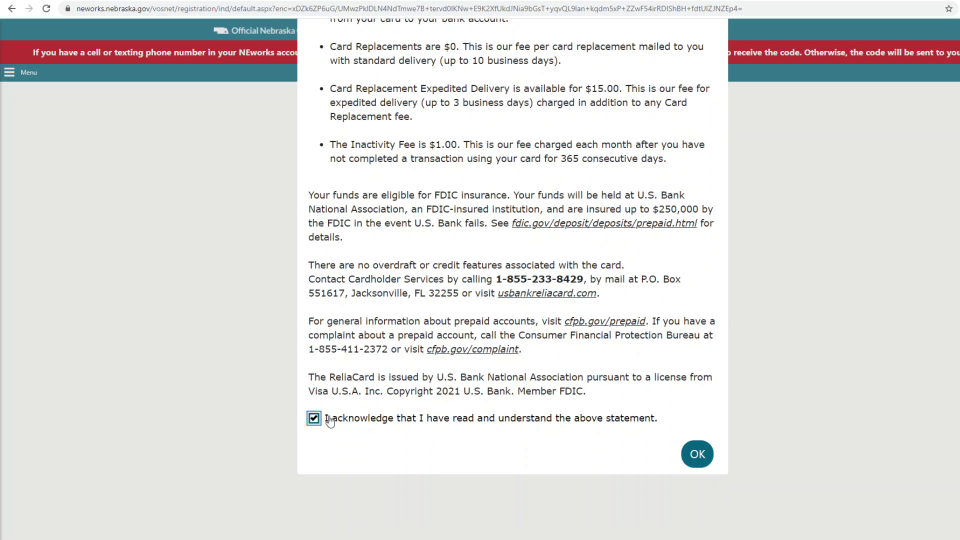
{"action": "left_click", "coordinate": [697, 454]}
Step: Decline federal and state tax withholding, answer No to SNAP overpayment, and continue
{"action": "scroll", "coordinate": [451, 300], "scroll_direction": "down", "scroll_amount": 2}
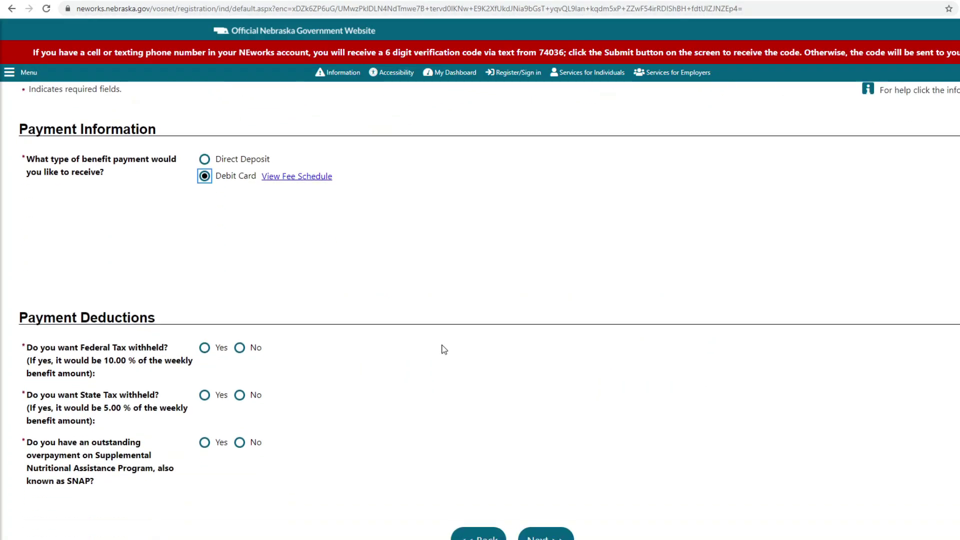
{"action": "left_click", "coordinate": [240, 344]}
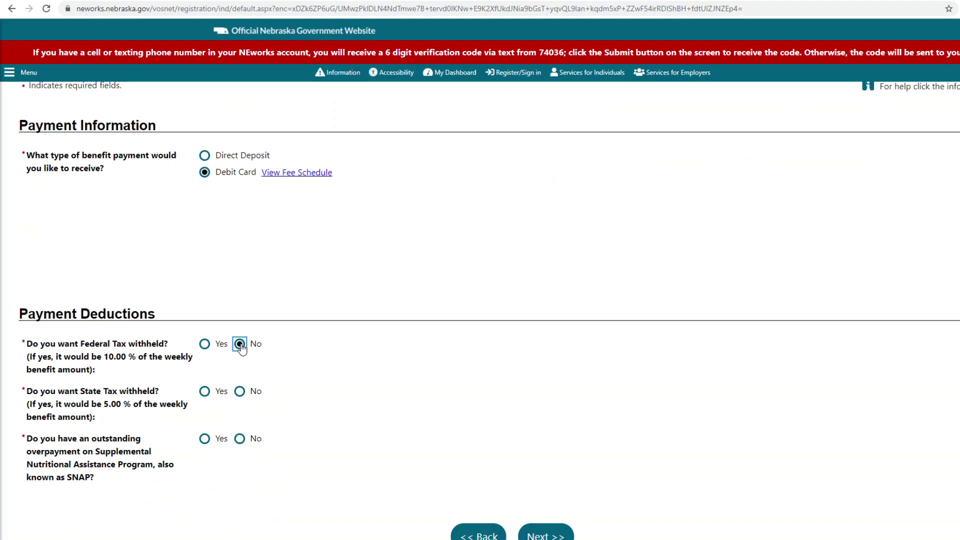
{"action": "left_click", "coordinate": [240, 393]}
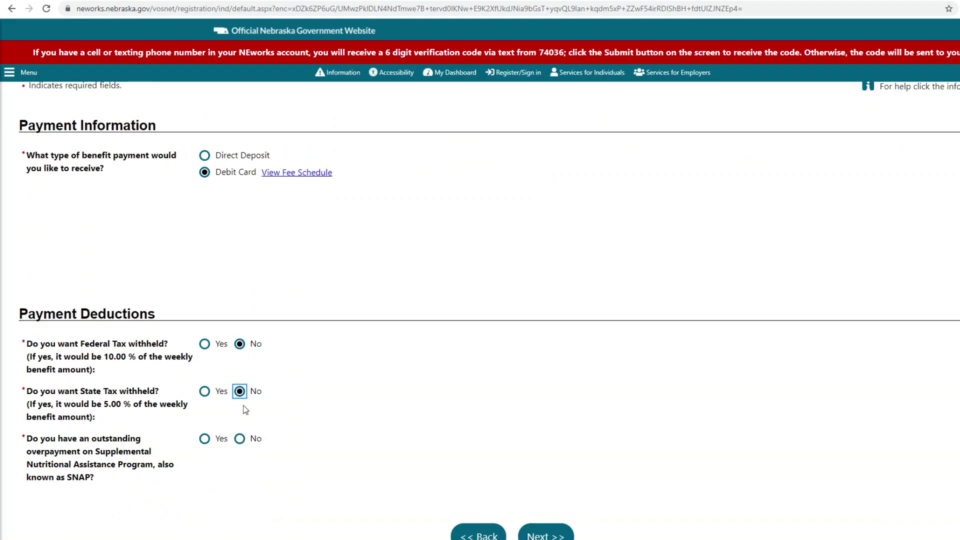
{"action": "left_click", "coordinate": [241, 438]}
{"action": "scroll", "coordinate": [359, 423], "scroll_direction": "down", "scroll_amount": 2}
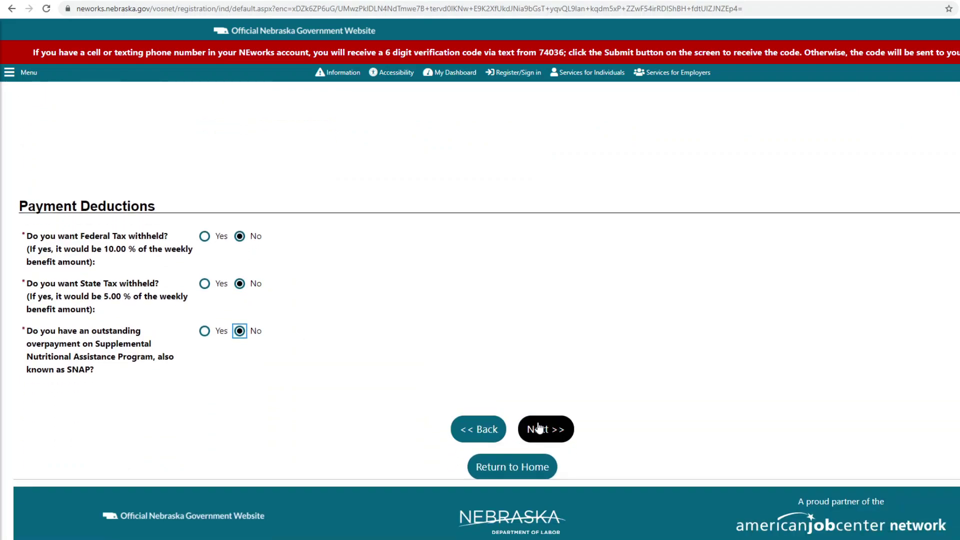
{"action": "left_click", "coordinate": [539, 428]}
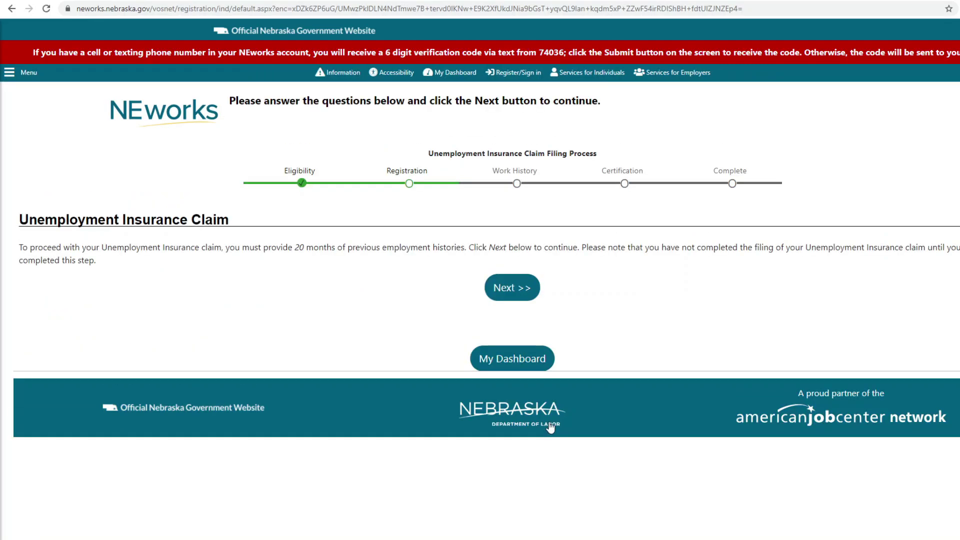
Step: Request the verification code by email, paste the six-digit code and submit it
{"action": "left_click", "coordinate": [505, 301]}
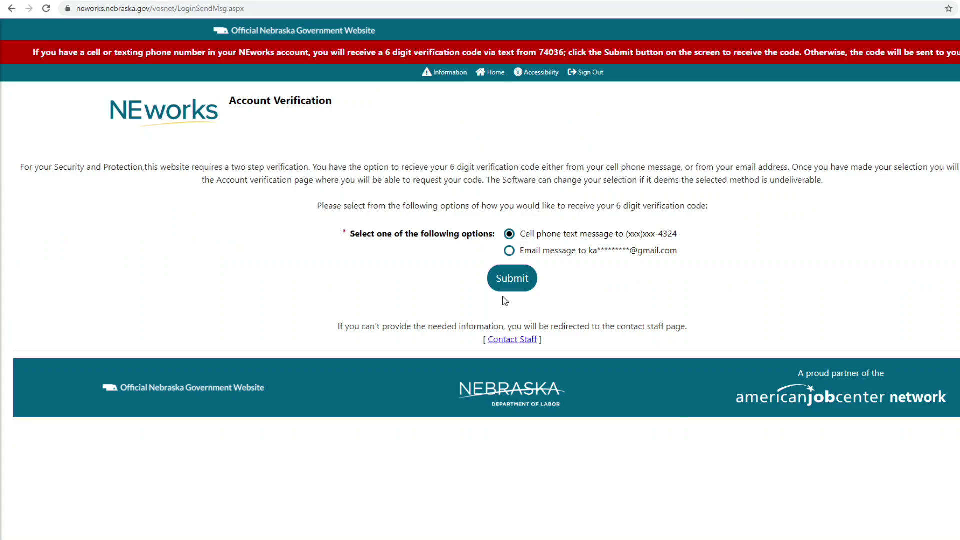
{"action": "left_click", "coordinate": [509, 251]}
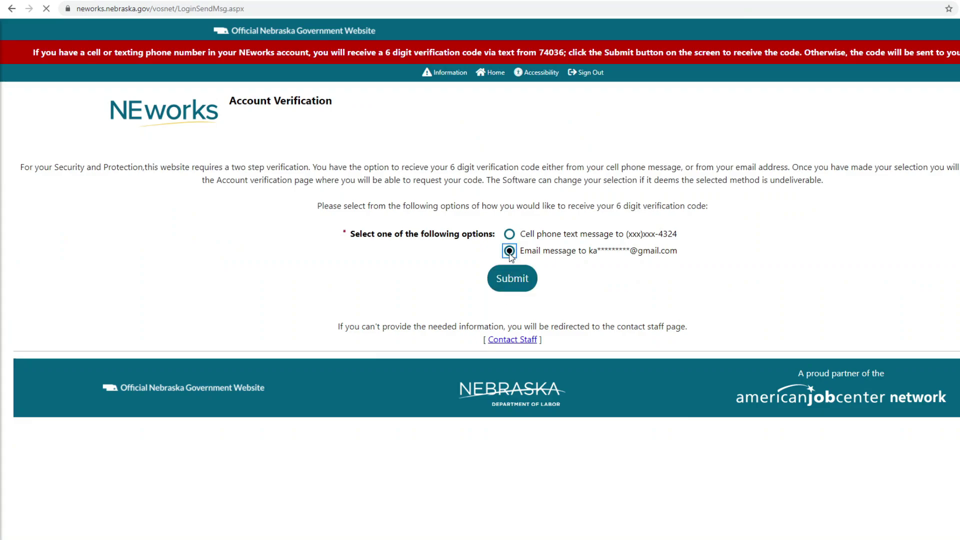
{"action": "left_click", "coordinate": [511, 280]}
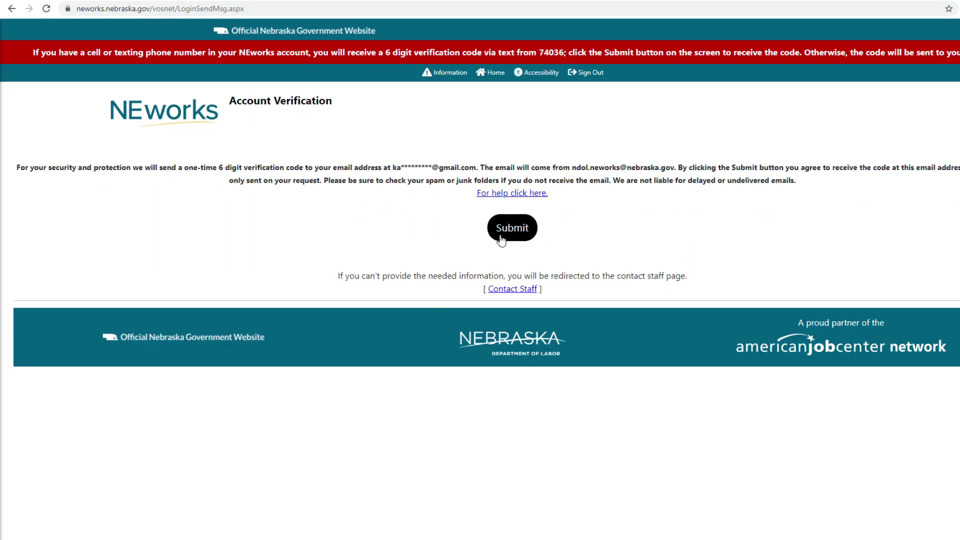
{"action": "left_click", "coordinate": [505, 234]}
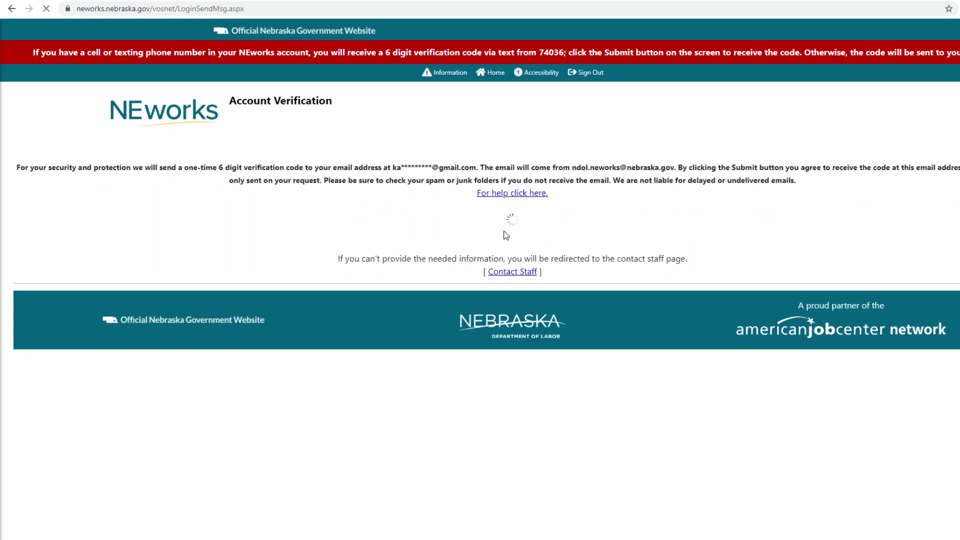
{"action": "left_click", "coordinate": [538, 227]}
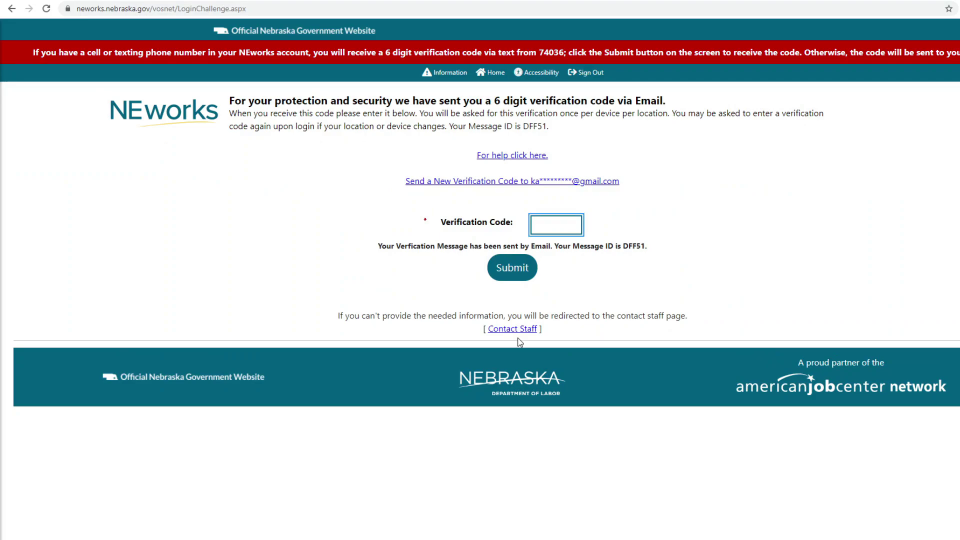
{"action": "right_click", "coordinate": [550, 229]}
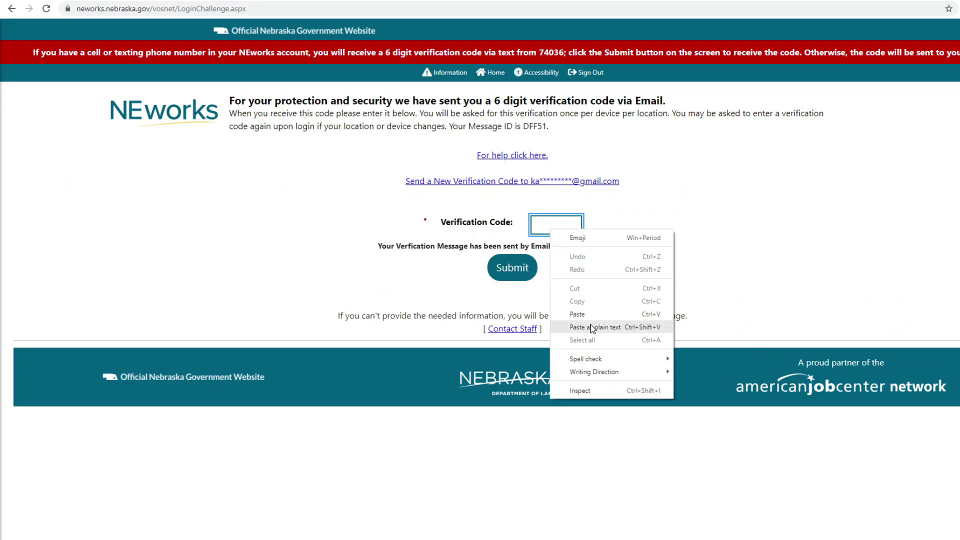
{"action": "left_click", "coordinate": [588, 312]}
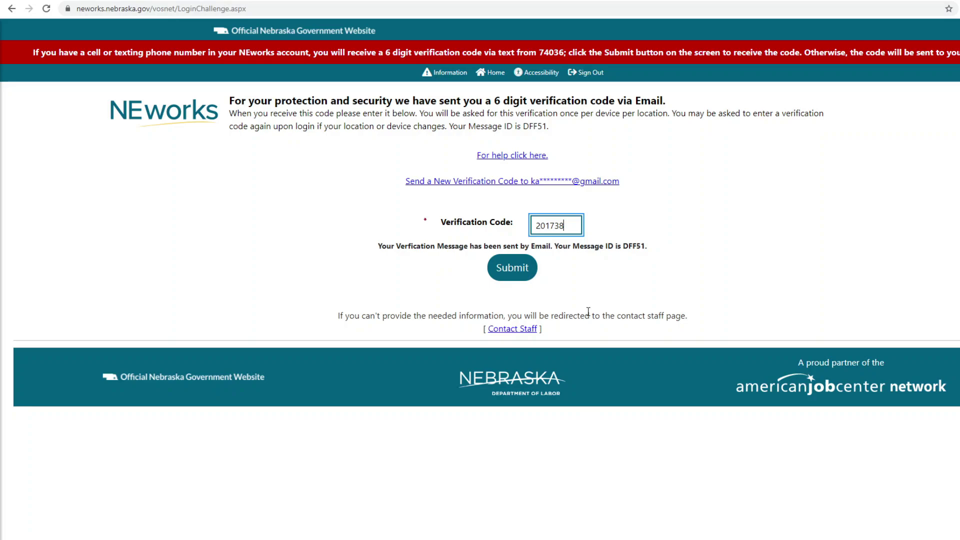
{"action": "left_click", "coordinate": [519, 272]}
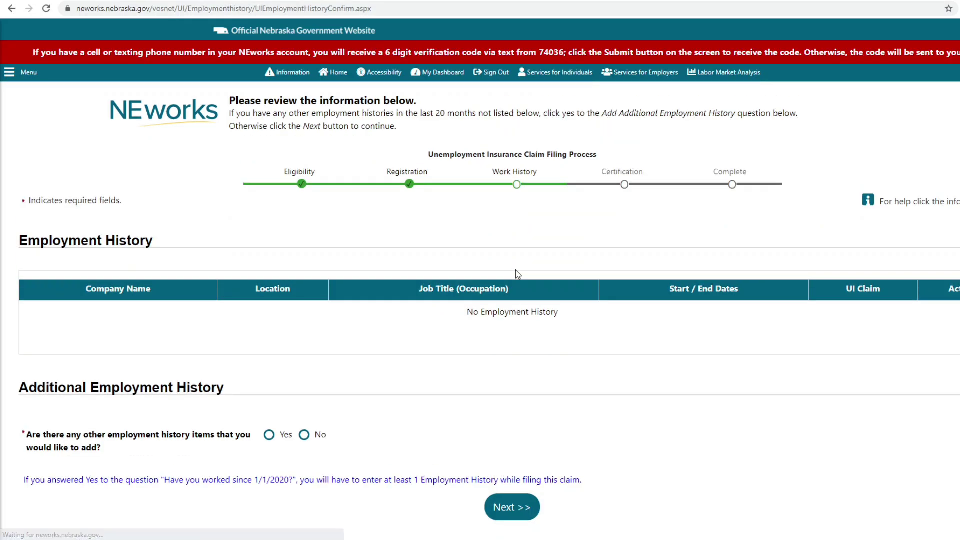
Step: Answer Yes to having additional employment history and continue to the employer search
{"action": "scroll", "coordinate": [518, 274], "scroll_direction": "down", "scroll_amount": 1}
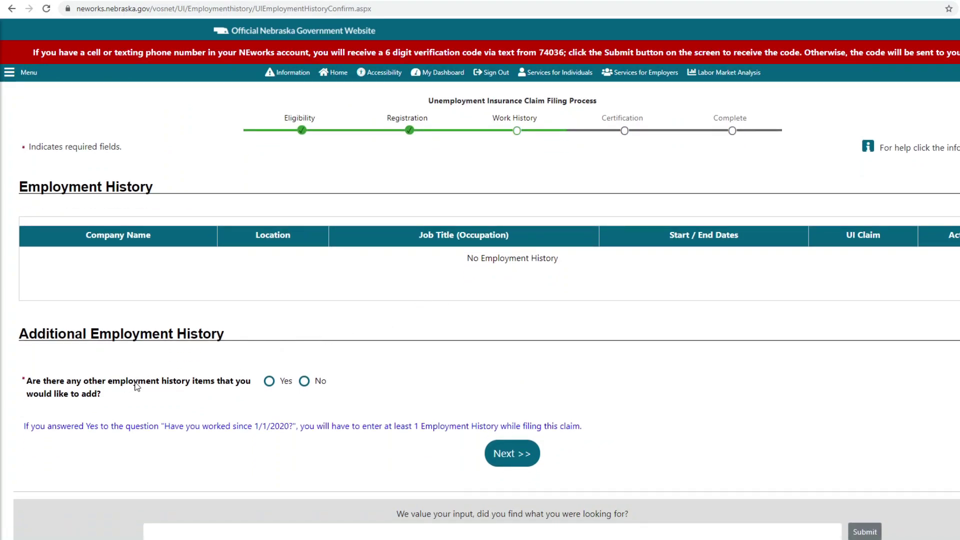
{"action": "left_click", "coordinate": [269, 382]}
{"action": "left_click", "coordinate": [528, 459]}
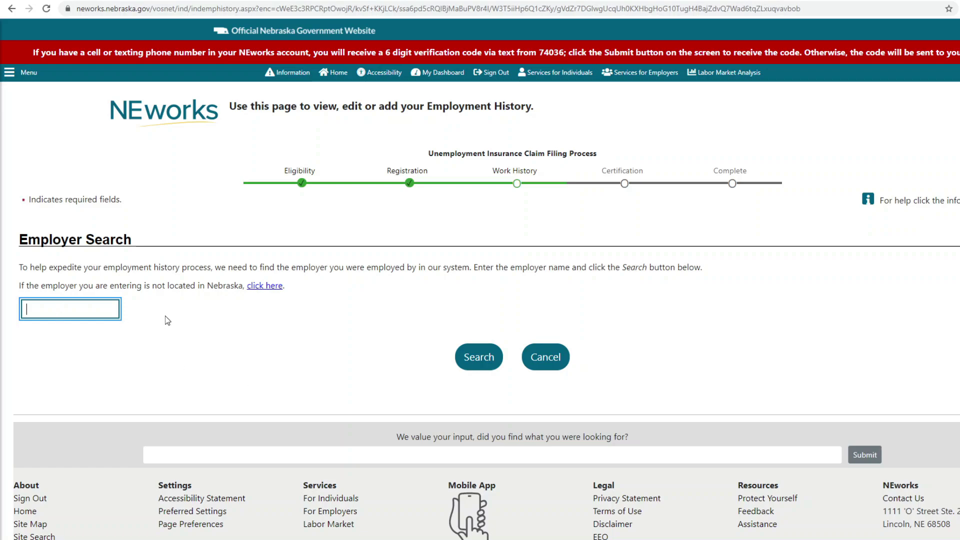
Step: Search for employer TMCO INC and, finding no match, choose to enter it manually
{"action": "type", "text": "TM"}
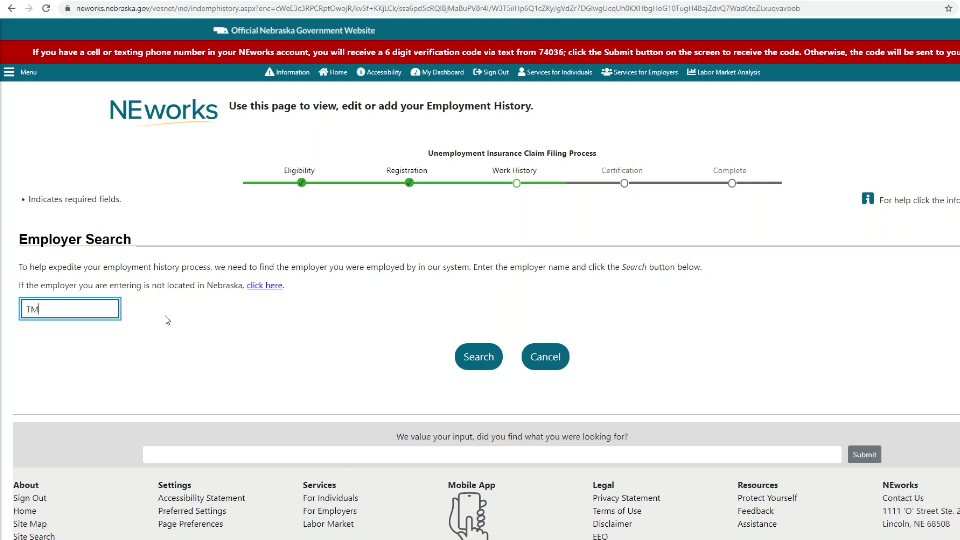
{"action": "type", "text": "CO INC"}
{"action": "left_click", "coordinate": [489, 371]}
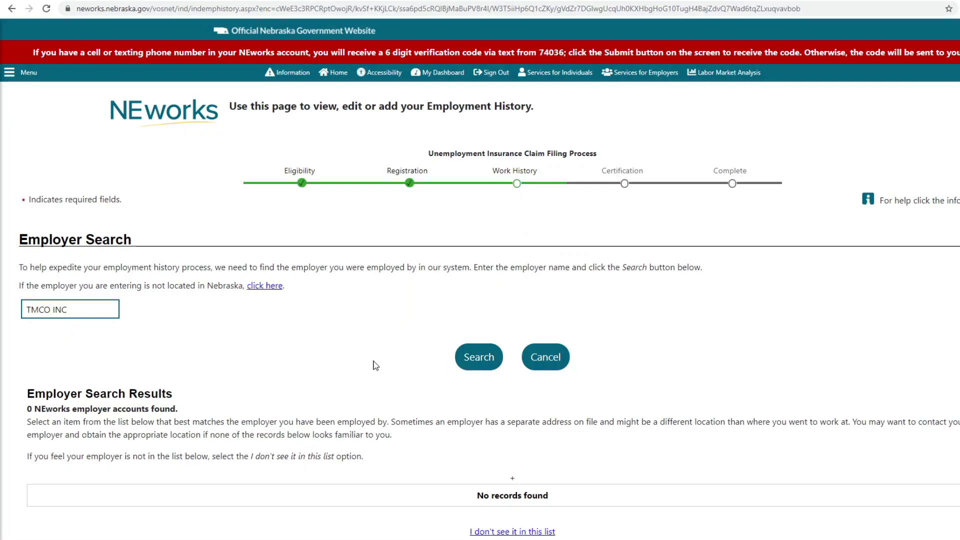
{"action": "scroll", "coordinate": [358, 371], "scroll_direction": "down", "scroll_amount": 2}
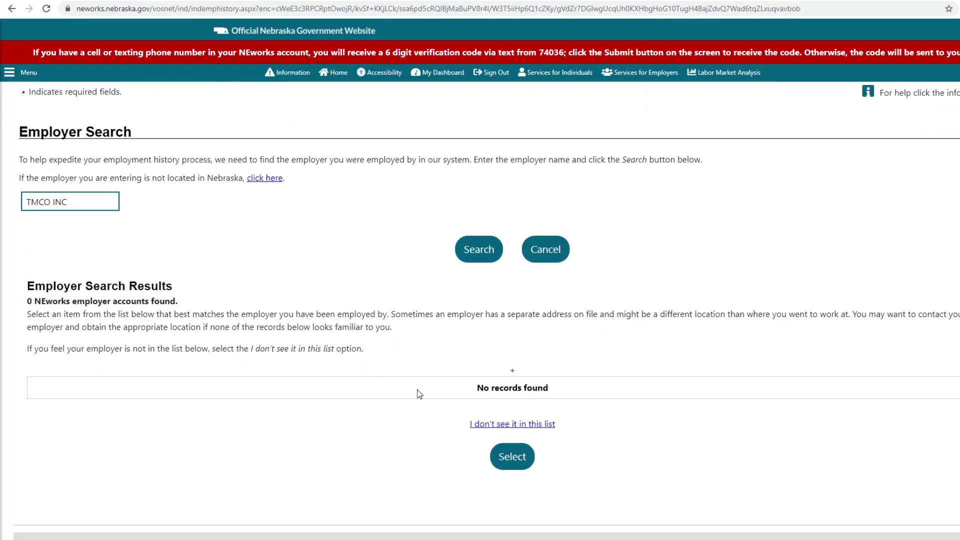
{"action": "left_click", "coordinate": [498, 429]}
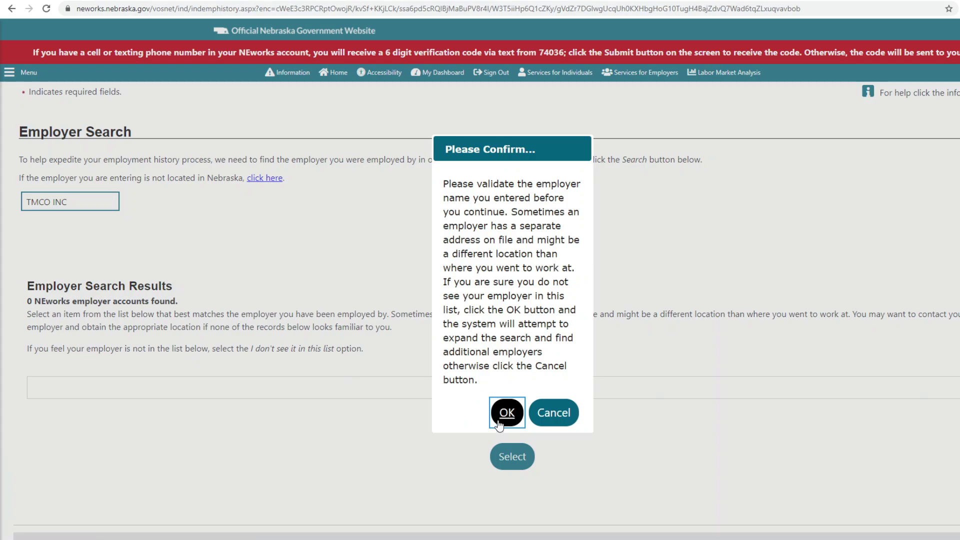
{"action": "left_click", "coordinate": [504, 412]}
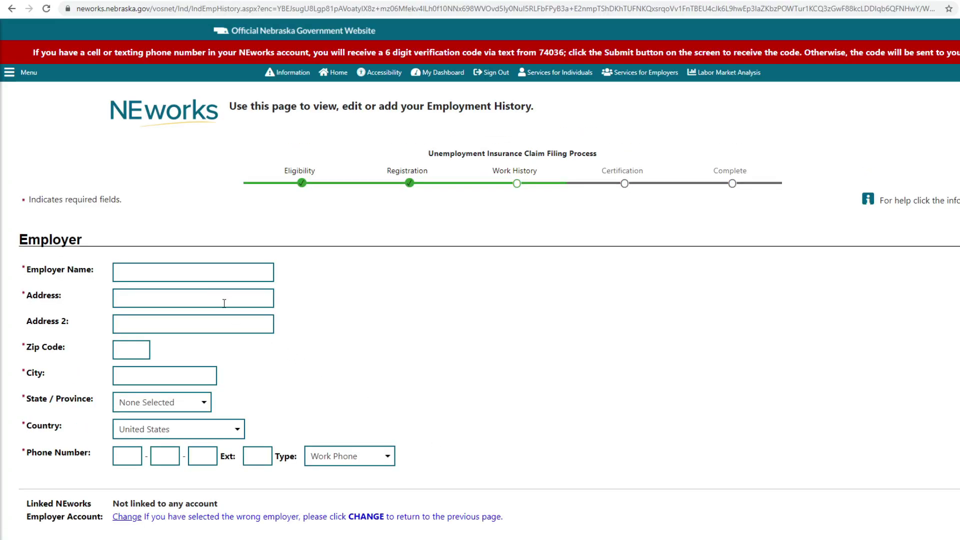
Step: Enter employer name TMCO with its street address and zip code so Lincoln, Nebraska fills in
{"action": "left_click", "coordinate": [204, 274]}
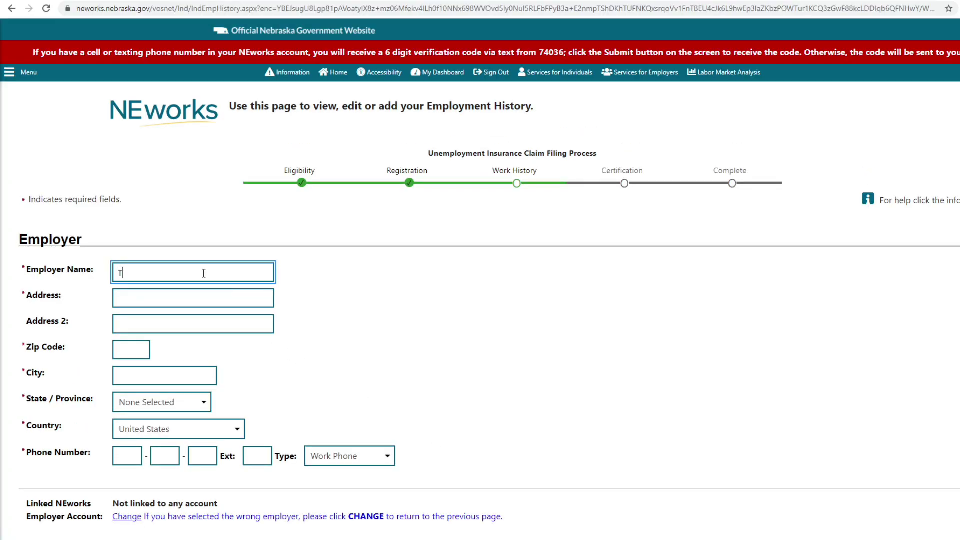
{"action": "type", "text": "TMCO Inc"}
{"action": "key", "text": "Tab"}
{"action": "type", "text": "70"}
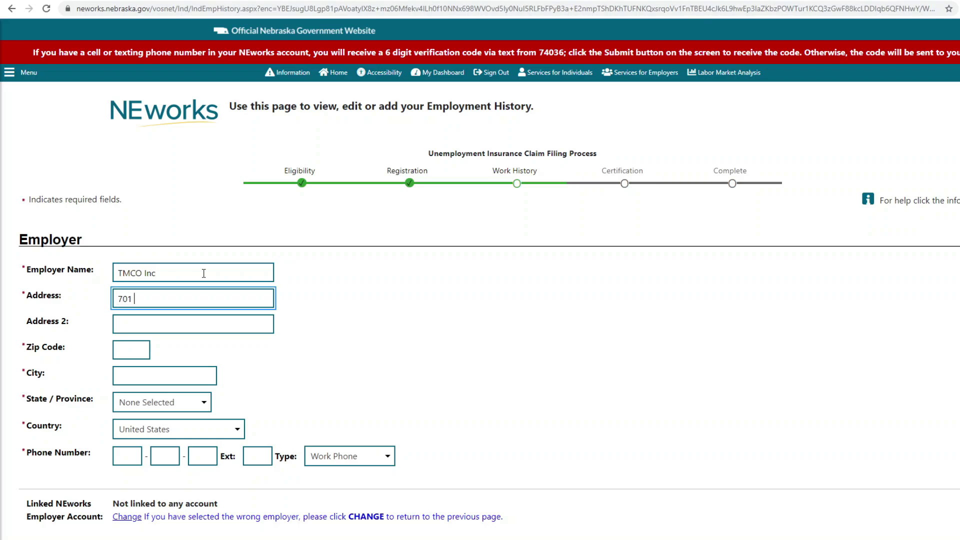
{"action": "type", "text": "1 S 6th St"}
{"action": "key", "text": "Tab"}
{"action": "key", "text": "Tab"}
{"action": "type", "text": "68"}
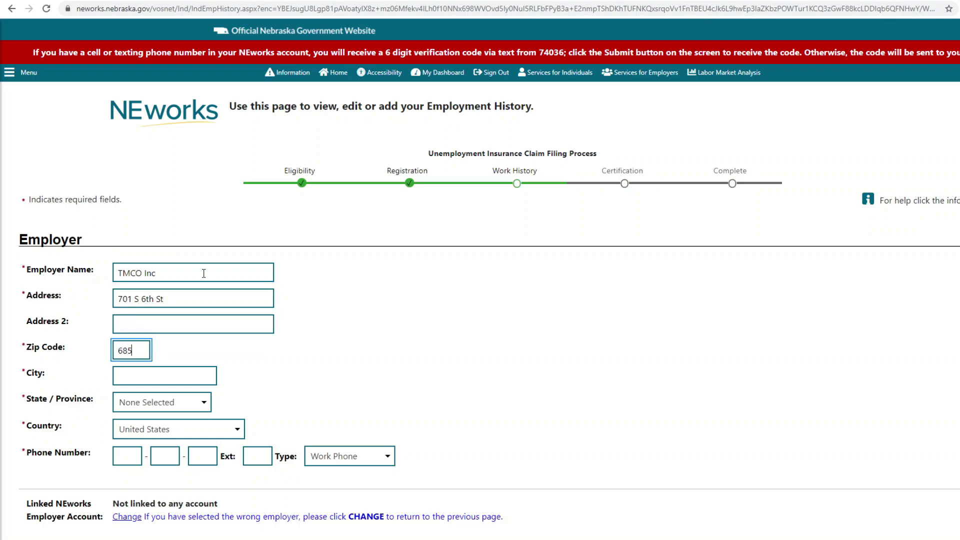
{"action": "type", "text": "508"}
{"action": "key", "text": "Tab"}
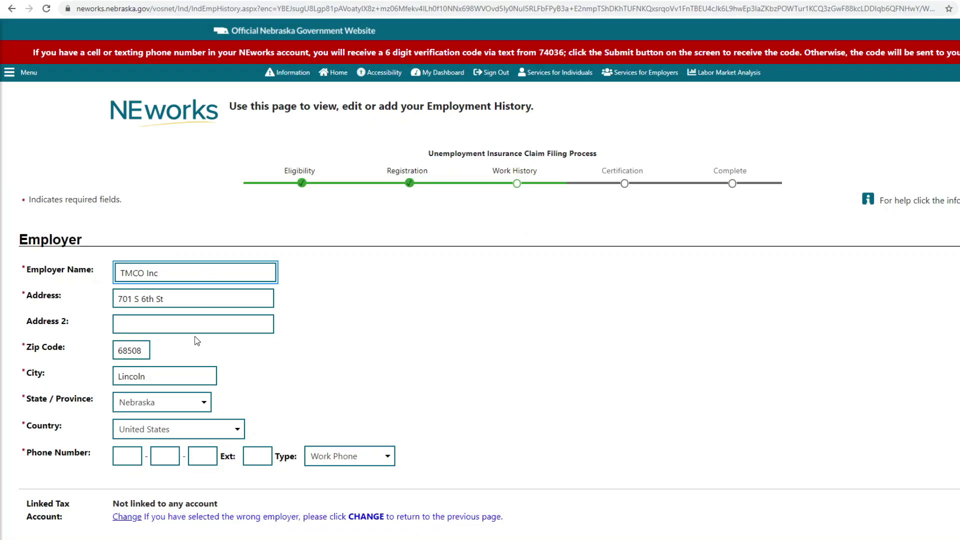
Step: Enter the employer's work phone number in the phone fields
{"action": "left_click", "coordinate": [196, 376]}
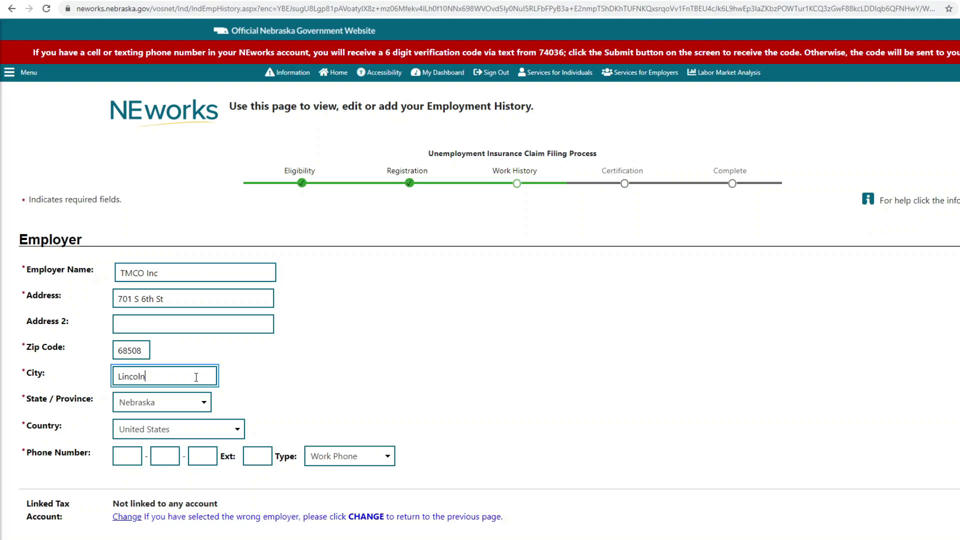
{"action": "left_click", "coordinate": [124, 458]}
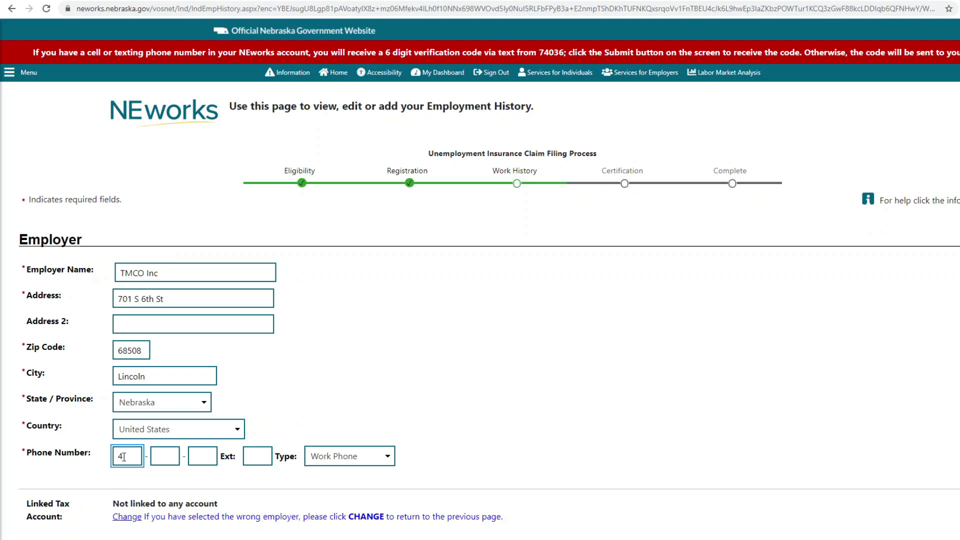
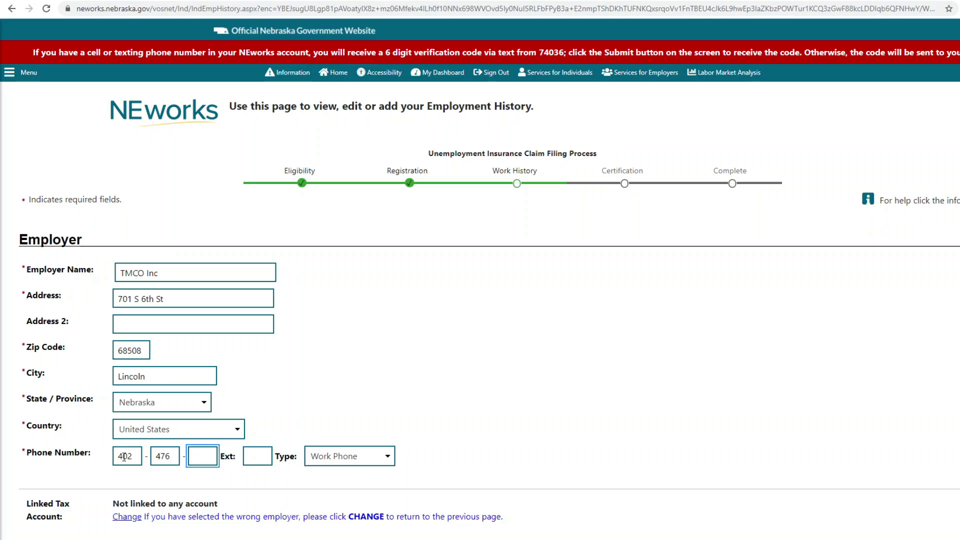
{"action": "scroll", "coordinate": [124, 456], "scroll_direction": "down", "scroll_amount": 2}
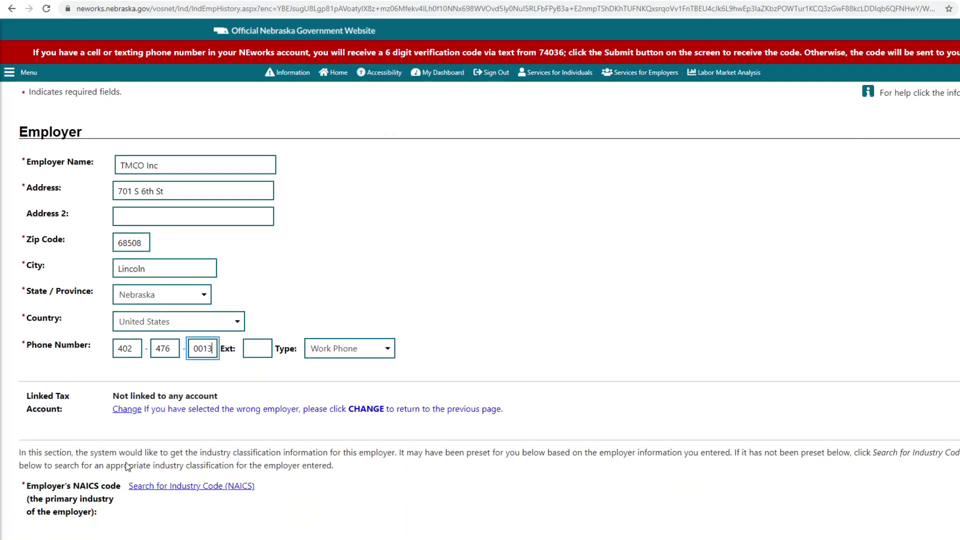
{"action": "scroll", "coordinate": [133, 466], "scroll_direction": "down", "scroll_amount": 1}
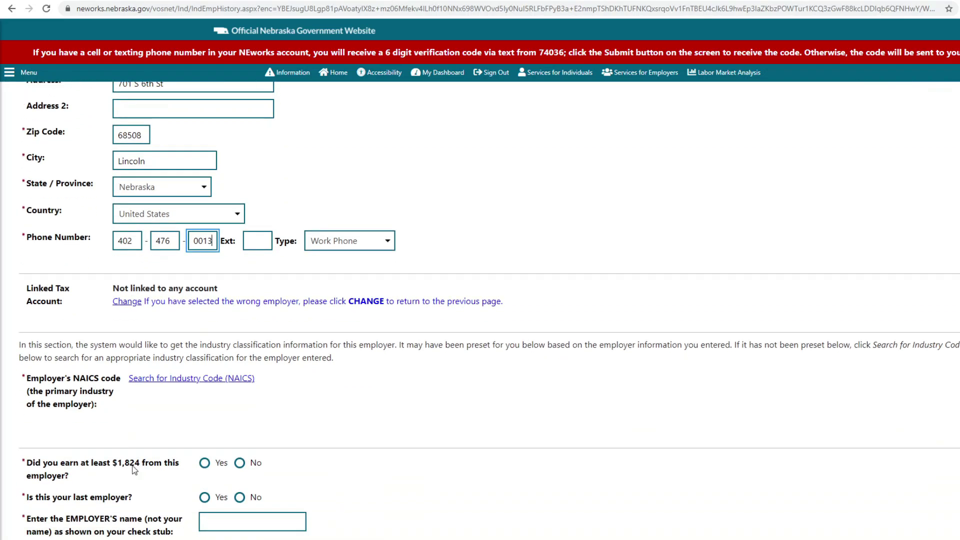
{"action": "scroll", "coordinate": [134, 470], "scroll_direction": "down", "scroll_amount": 2}
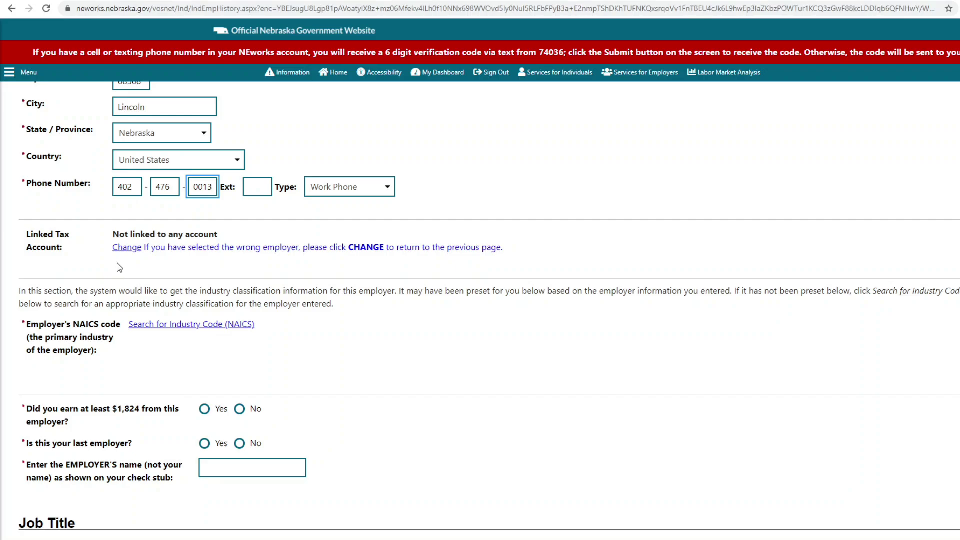
Step: Pick NAICS code 336999, All Other Transportation Equipment Manufacturing, under 31 - Manufacturing
{"action": "left_click", "coordinate": [151, 330]}
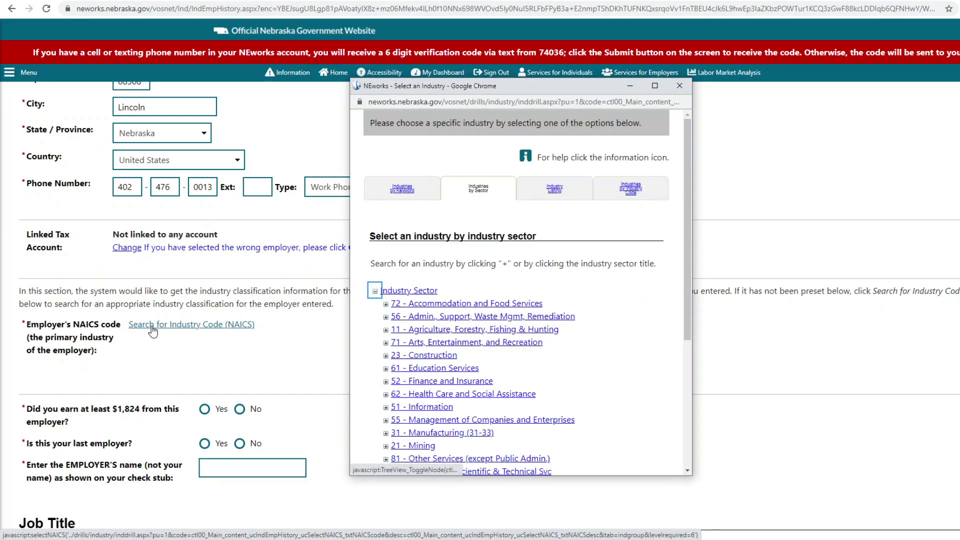
{"action": "scroll", "coordinate": [424, 343], "scroll_direction": "down", "scroll_amount": 2}
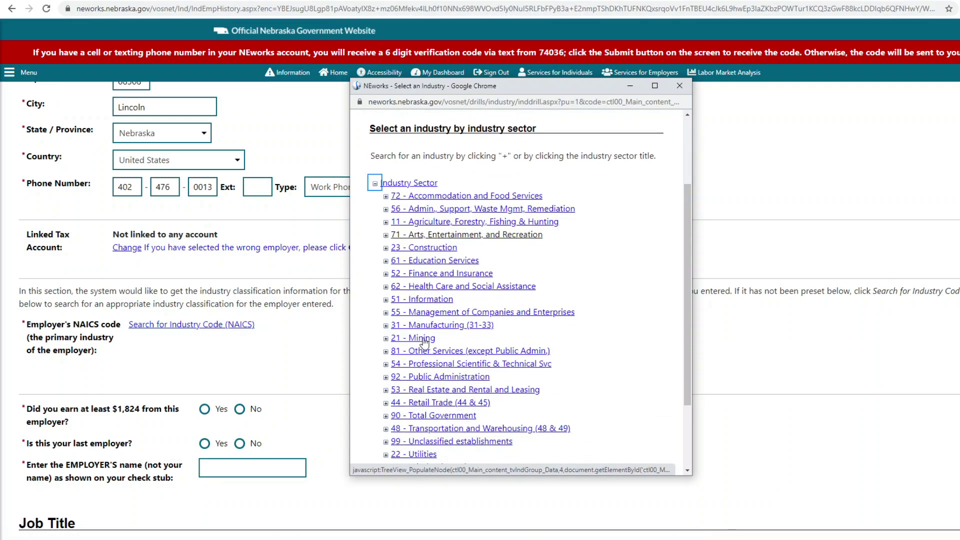
{"action": "left_click", "coordinate": [424, 327]}
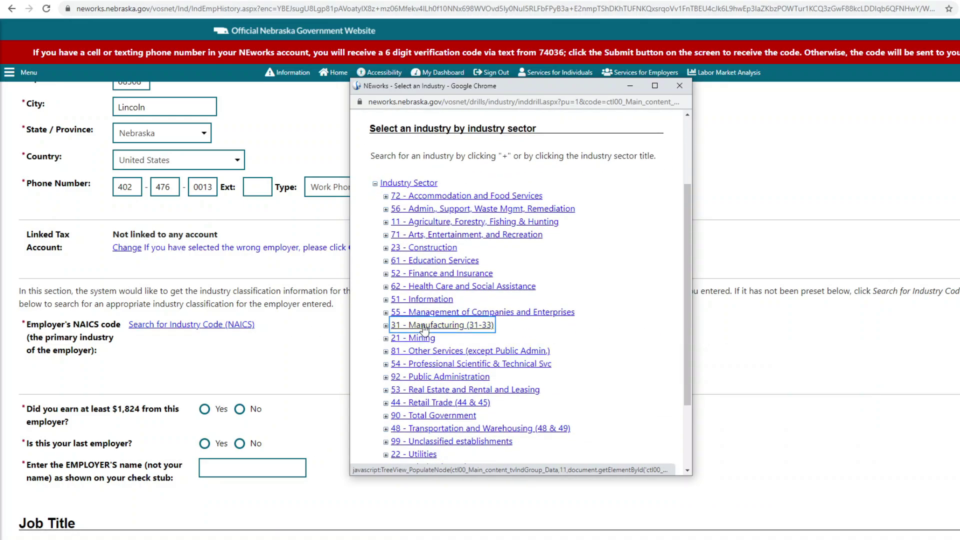
{"action": "scroll", "coordinate": [436, 340], "scroll_direction": "down", "scroll_amount": 3}
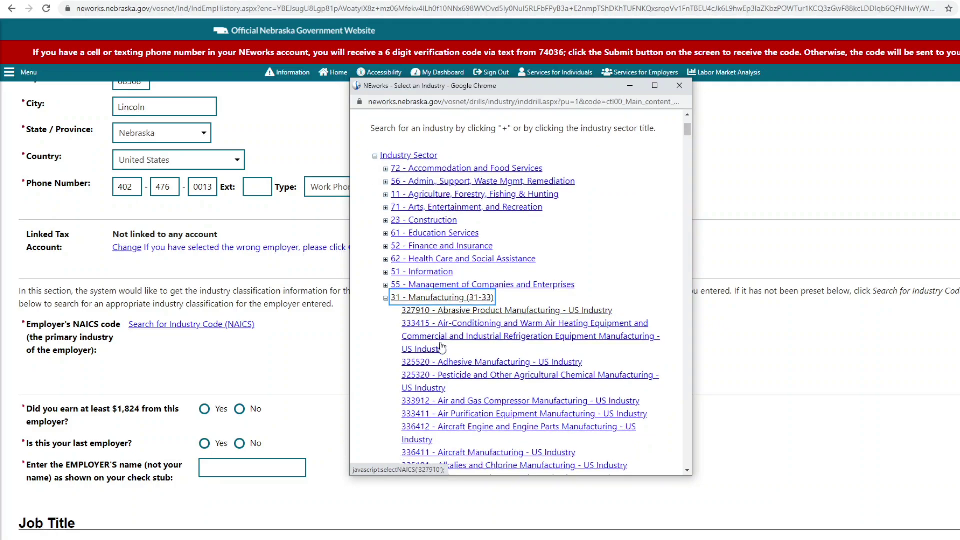
{"action": "scroll", "coordinate": [442, 348], "scroll_direction": "down", "scroll_amount": 6}
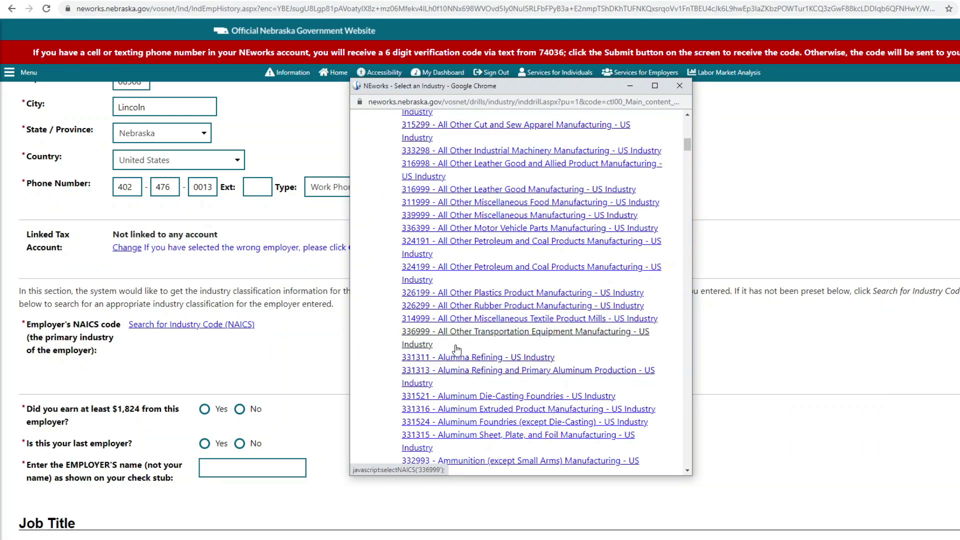
{"action": "left_click", "coordinate": [460, 333]}
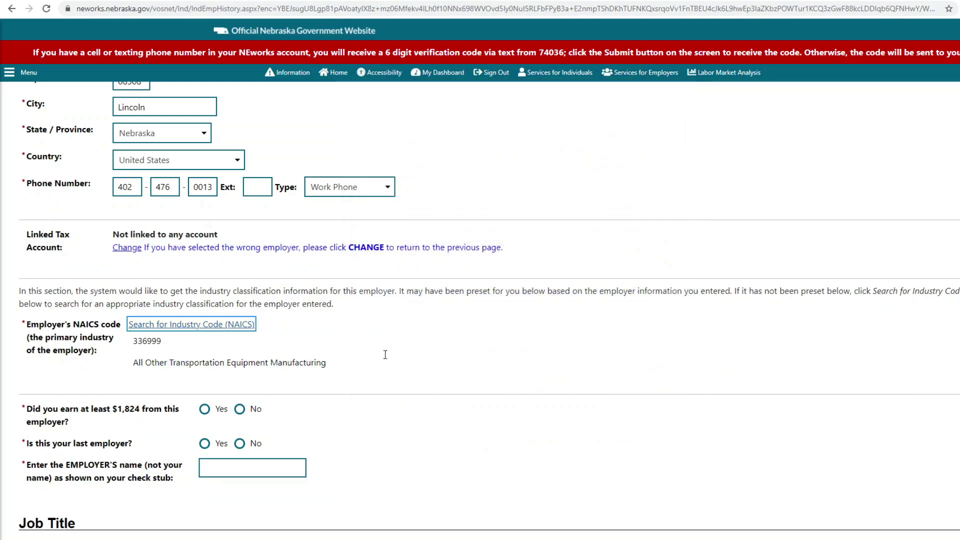
{"action": "scroll", "coordinate": [257, 379], "scroll_direction": "down", "scroll_amount": 1}
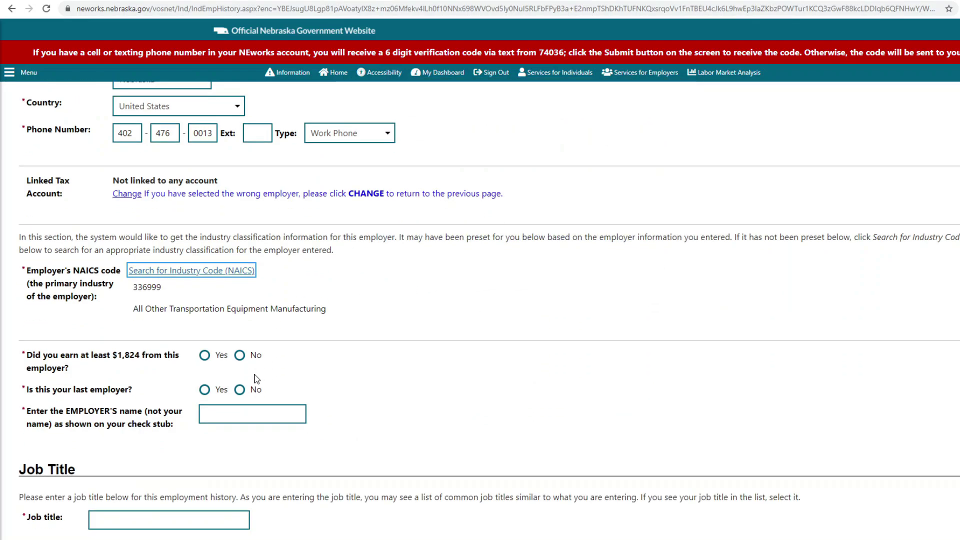
Step: Answer Yes to earning at least $1,824 and being the last employer; enter check-stub name TMCD Inc
{"action": "left_click", "coordinate": [204, 357]}
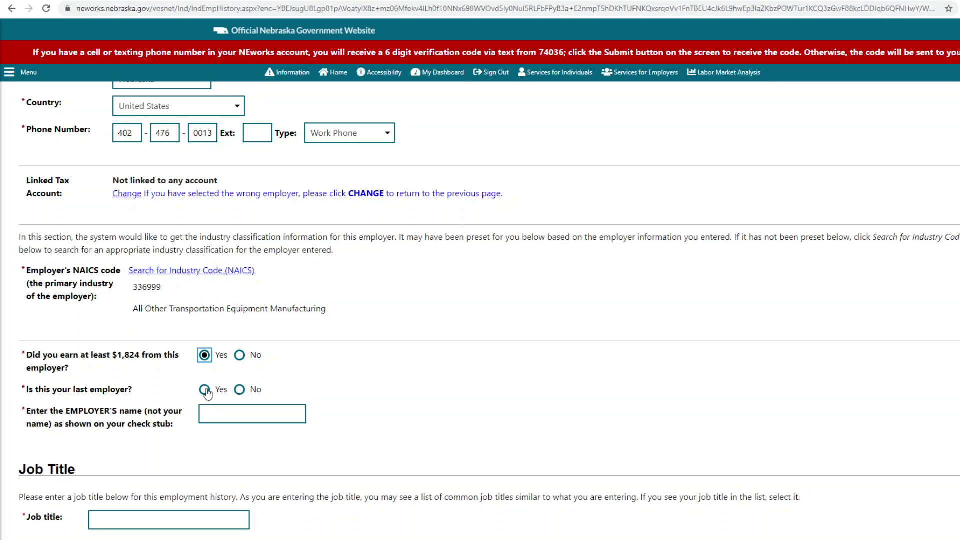
{"action": "left_click", "coordinate": [204, 390]}
{"action": "left_click", "coordinate": [223, 413]}
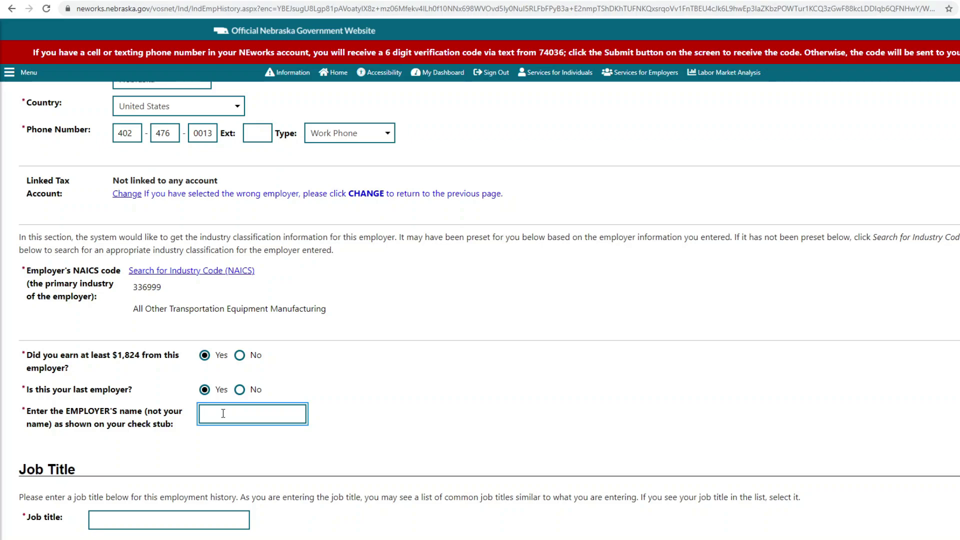
{"action": "type", "text": "TM"}
{"action": "type", "text": "CD"}
{"action": "type", "text": " Inc"}
{"action": "scroll", "coordinate": [235, 400], "scroll_direction": "down", "scroll_amount": 3}
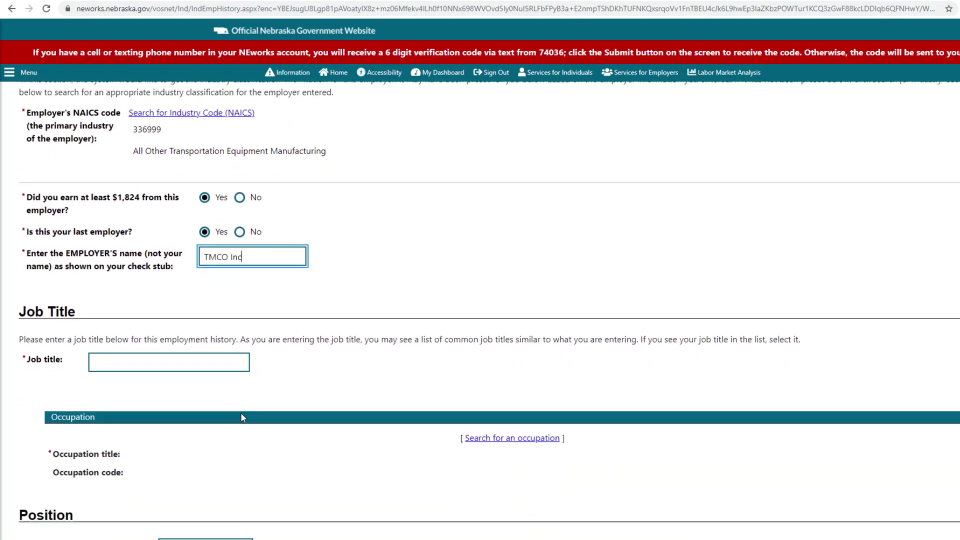
Step: Set the job title to Lead Manufacturing Engineering Tech from the autocomplete list
{"action": "left_click", "coordinate": [224, 360]}
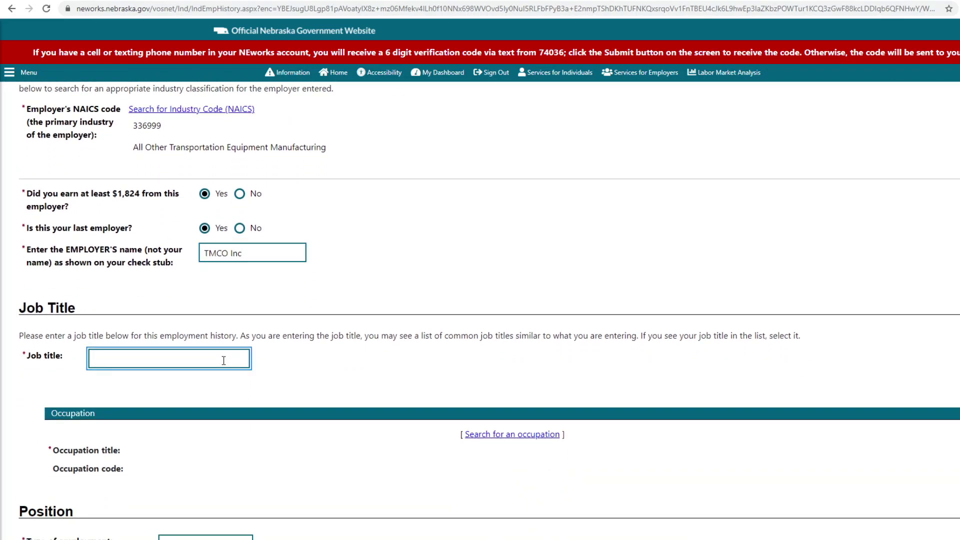
{"action": "type", "text": "Lead"}
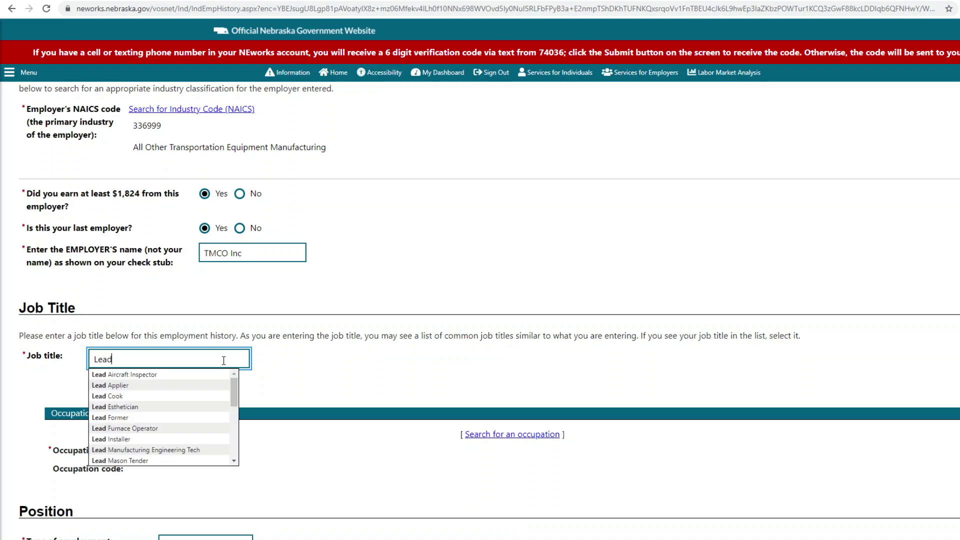
{"action": "left_click", "coordinate": [191, 450]}
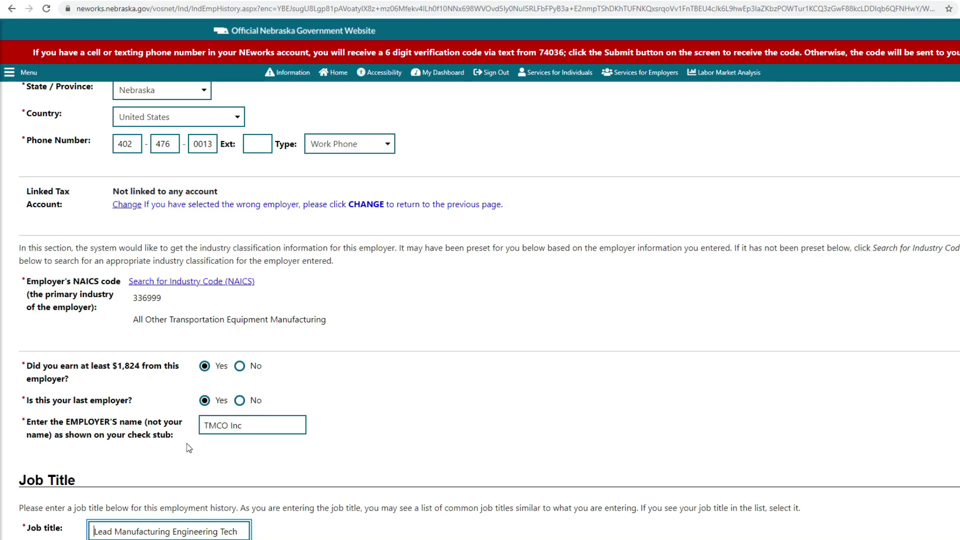
Step: Set employment type to Regular, Full Time, with a Regular Full Time Work schedule
{"action": "scroll", "coordinate": [189, 447], "scroll_direction": "down", "scroll_amount": 2}
{"action": "scroll", "coordinate": [189, 447], "scroll_direction": "down", "scroll_amount": 2}
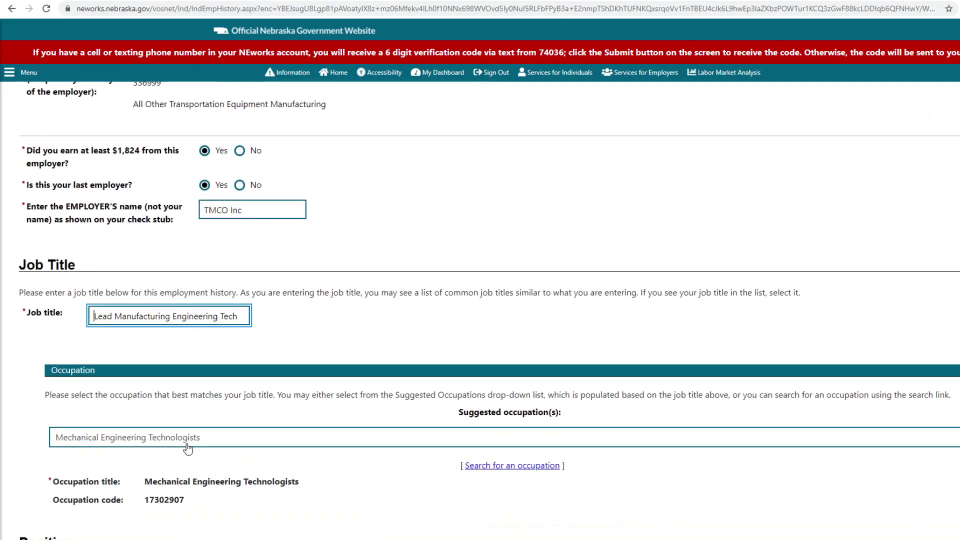
{"action": "scroll", "coordinate": [187, 448], "scroll_direction": "down", "scroll_amount": 2}
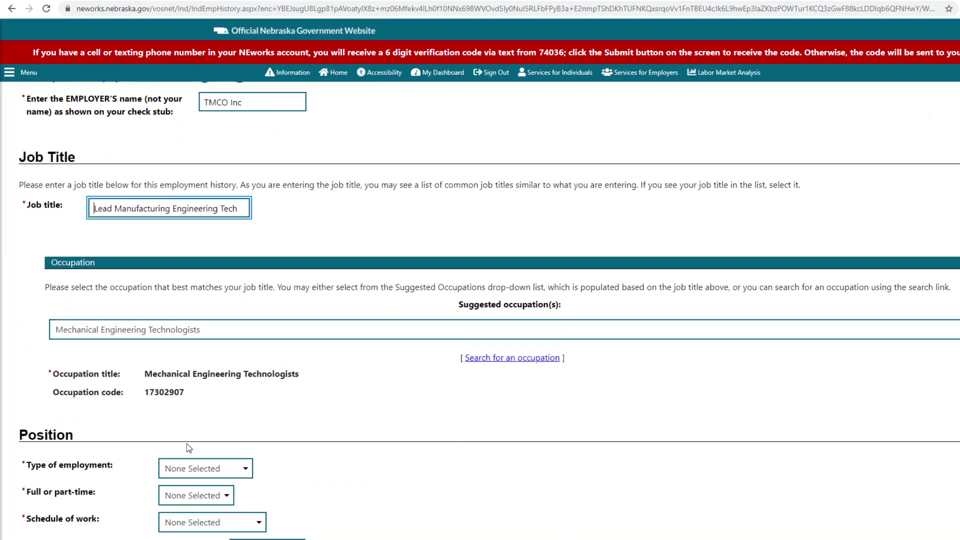
{"action": "scroll", "coordinate": [189, 447], "scroll_direction": "down", "scroll_amount": 2}
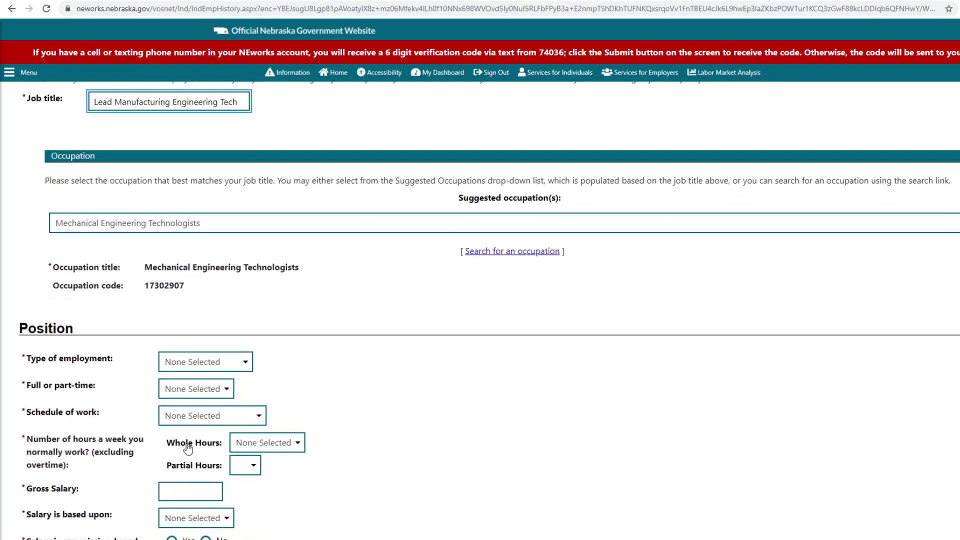
{"action": "left_click", "coordinate": [219, 365]}
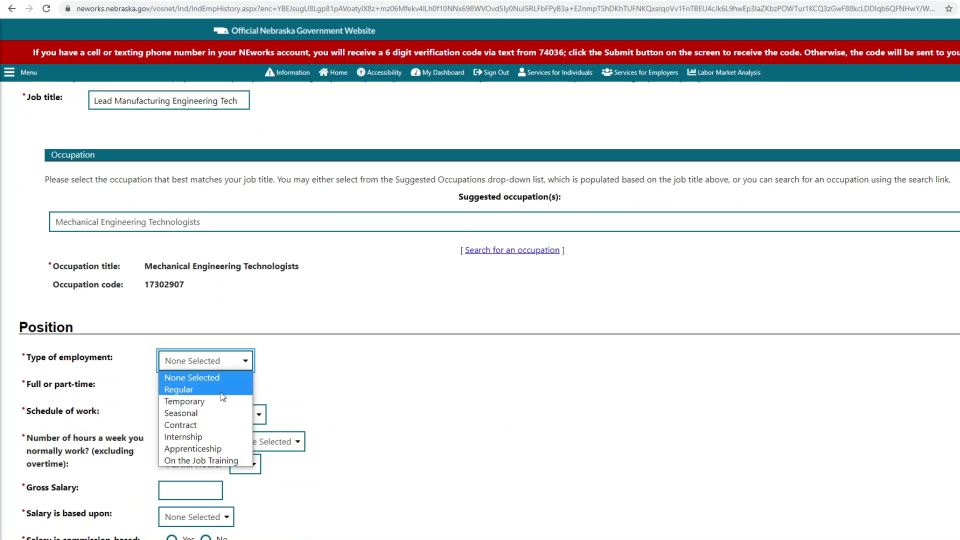
{"action": "left_click", "coordinate": [200, 390]}
{"action": "scroll", "coordinate": [222, 398], "scroll_direction": "down", "scroll_amount": 3}
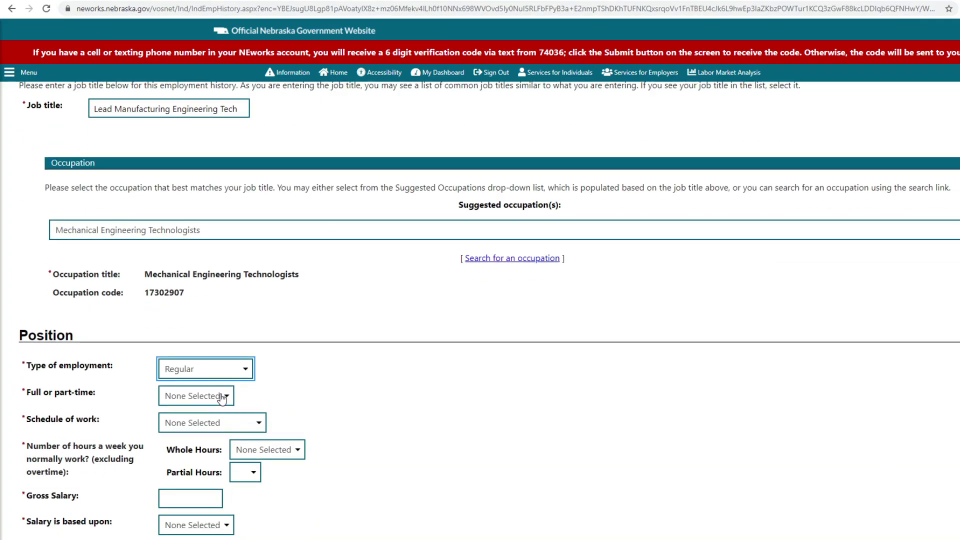
{"action": "left_click", "coordinate": [215, 396]}
{"action": "left_click", "coordinate": [216, 424]}
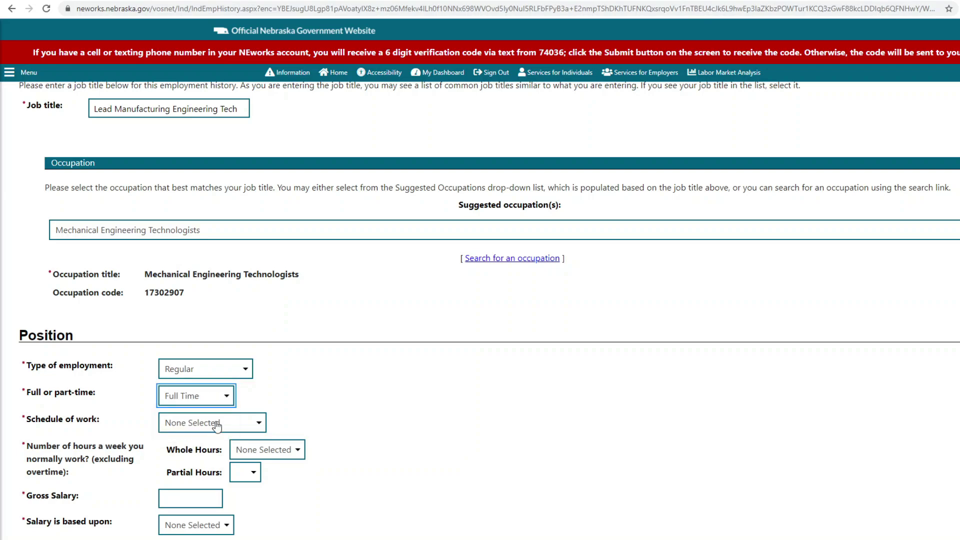
{"action": "left_click", "coordinate": [219, 426]}
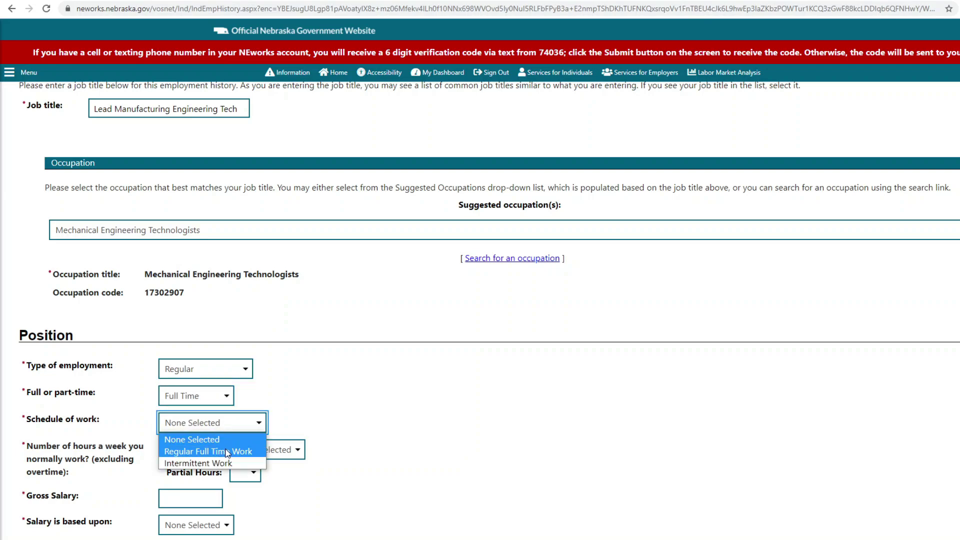
{"action": "left_click", "coordinate": [226, 453]}
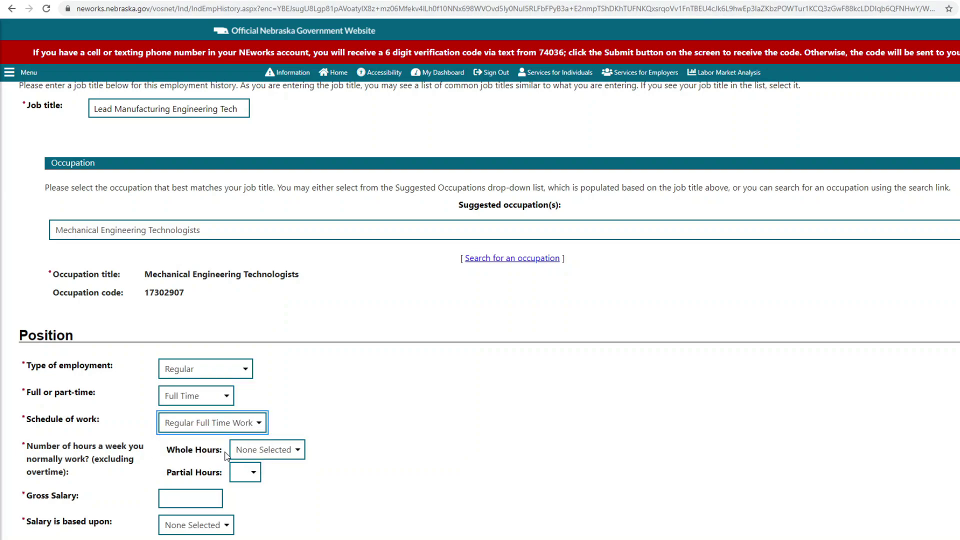
Step: Record 40 weekly hours, gross salary 48000 based on Hour, not commission-based
{"action": "left_click", "coordinate": [256, 445]}
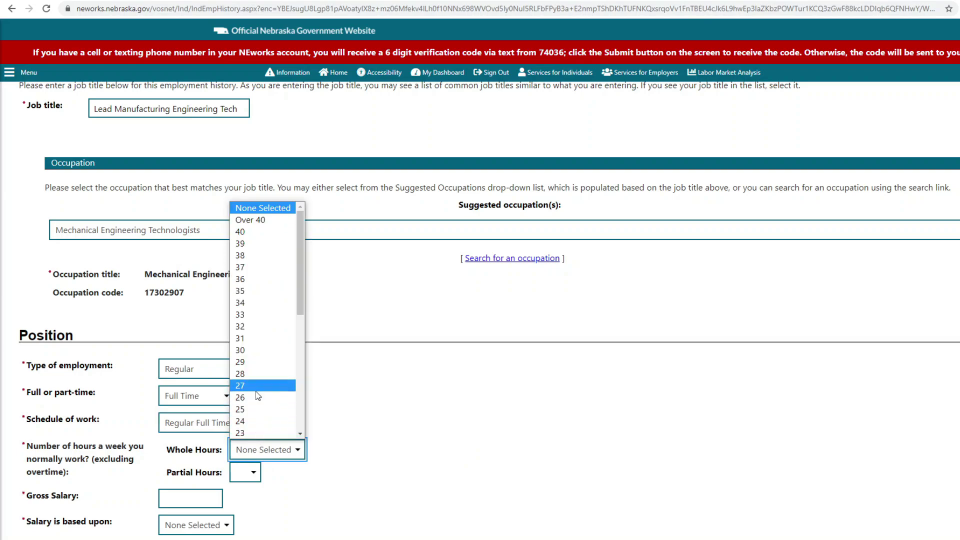
{"action": "scroll", "coordinate": [256, 391], "scroll_direction": "down", "scroll_amount": 4}
{"action": "scroll", "coordinate": [256, 397], "scroll_direction": "down", "scroll_amount": 1}
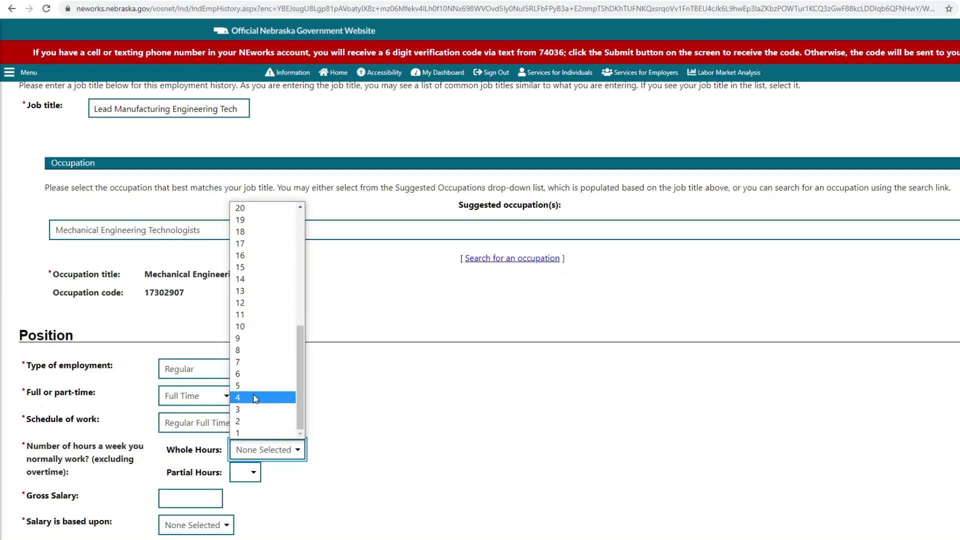
{"action": "scroll", "coordinate": [254, 399], "scroll_direction": "up", "scroll_amount": 5}
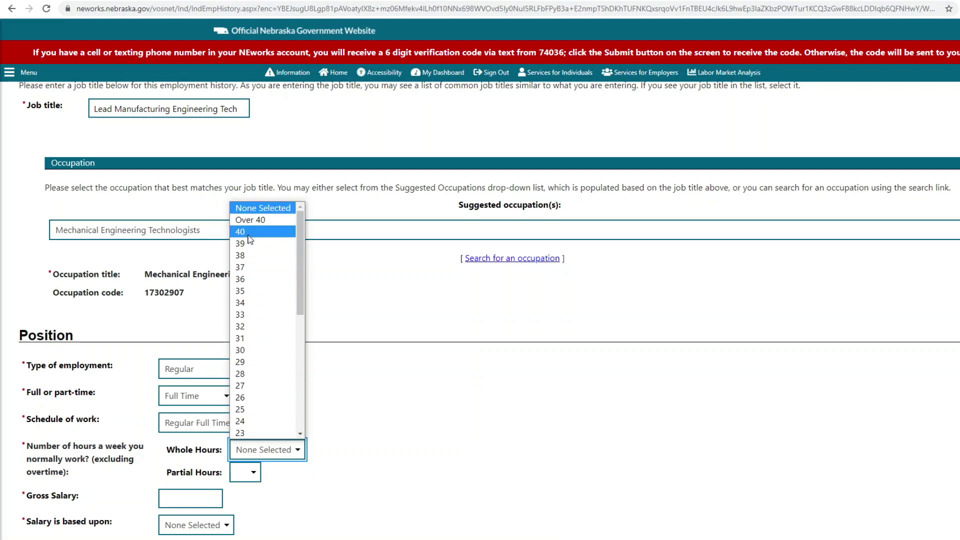
{"action": "left_click", "coordinate": [250, 233]}
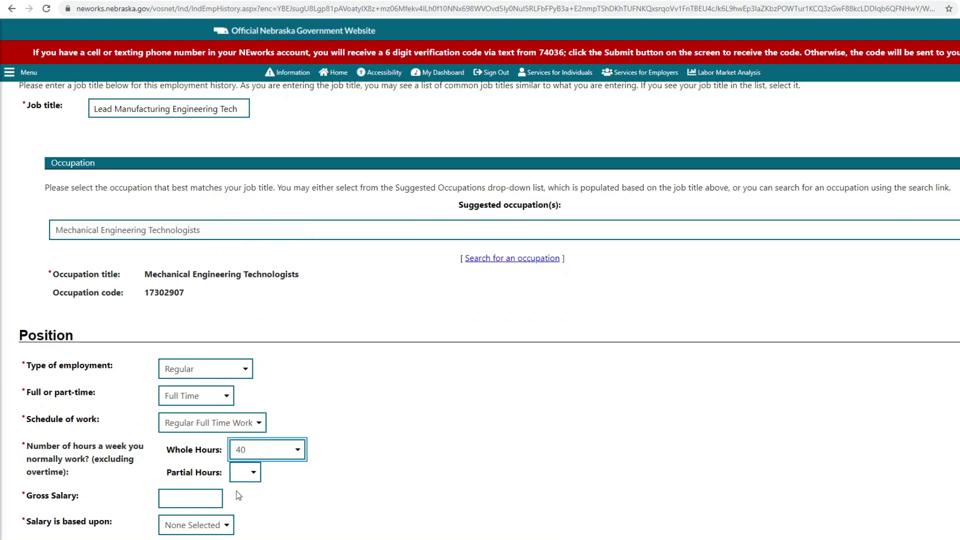
{"action": "left_click", "coordinate": [216, 496]}
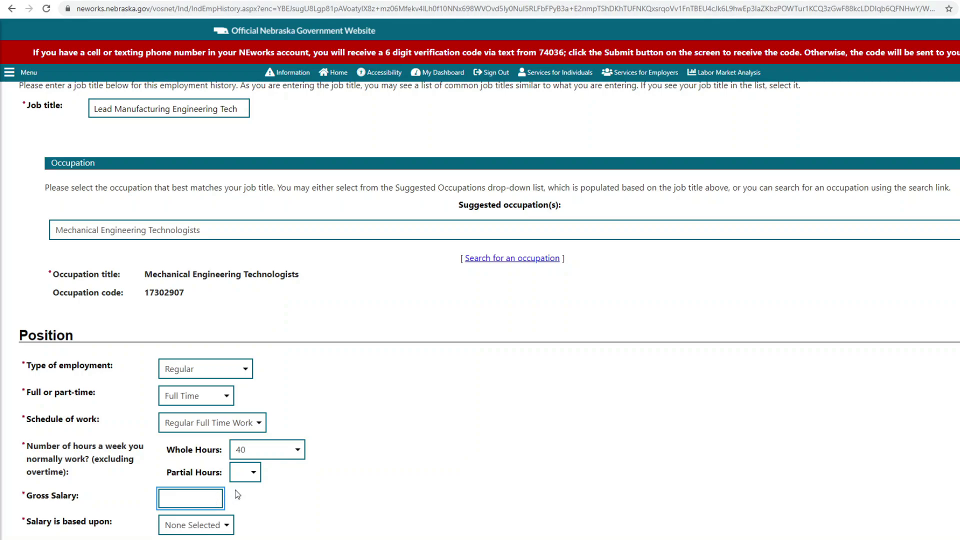
{"action": "type", "text": "48000"}
{"action": "scroll", "coordinate": [253, 500], "scroll_direction": "down", "scroll_amount": 1}
{"action": "left_click", "coordinate": [220, 477]}
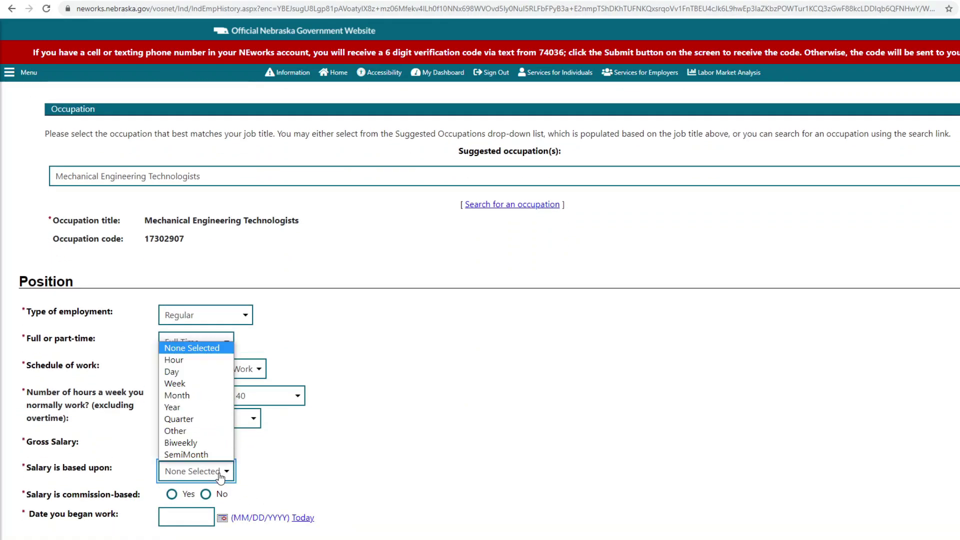
{"action": "left_click", "coordinate": [192, 360]}
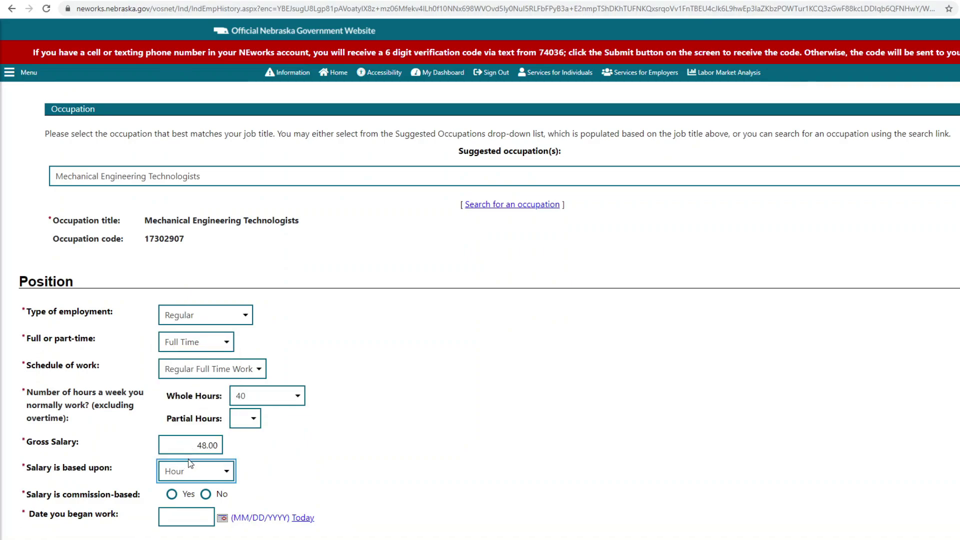
{"action": "left_click", "coordinate": [205, 494]}
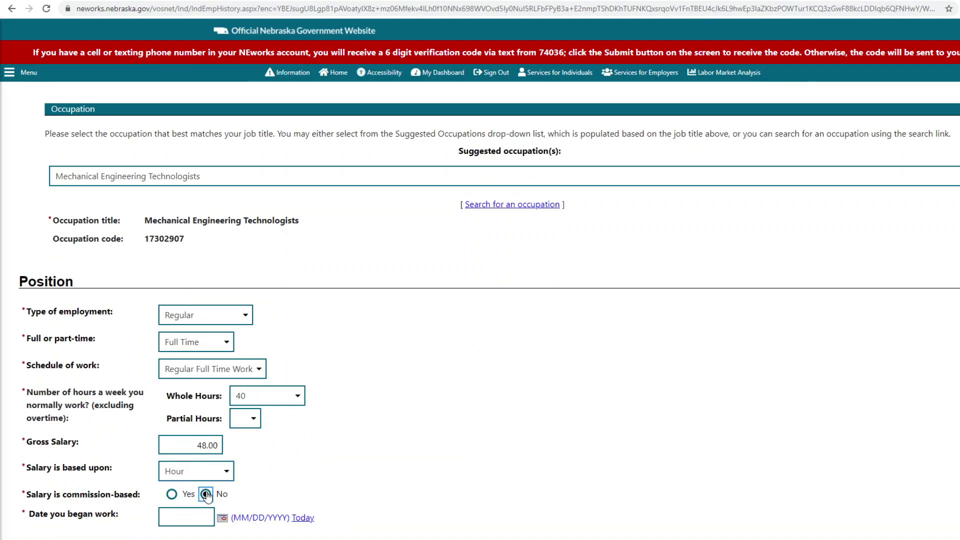
Step: Pick February 1, 2016 in the calendar as the date work began
{"action": "left_click", "coordinate": [223, 519]}
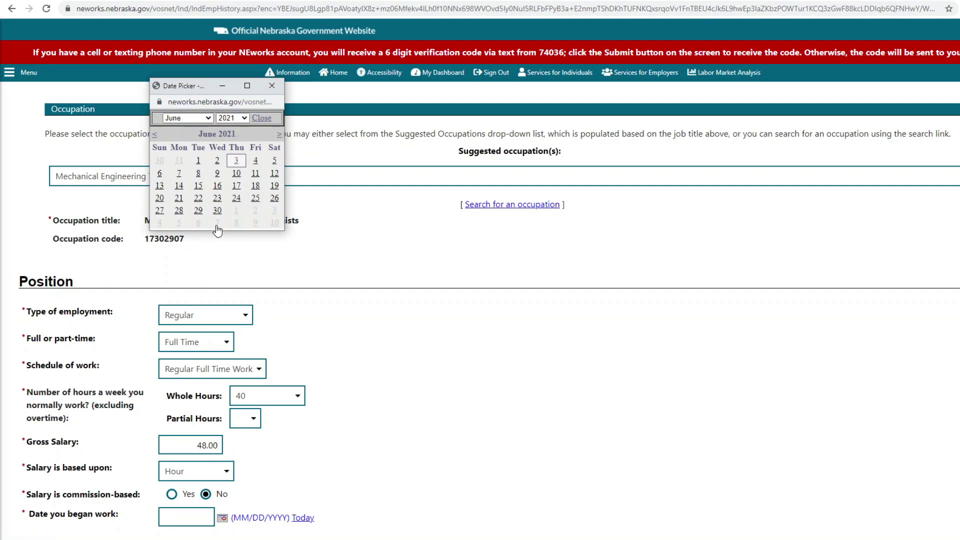
{"action": "left_click", "coordinate": [245, 119]}
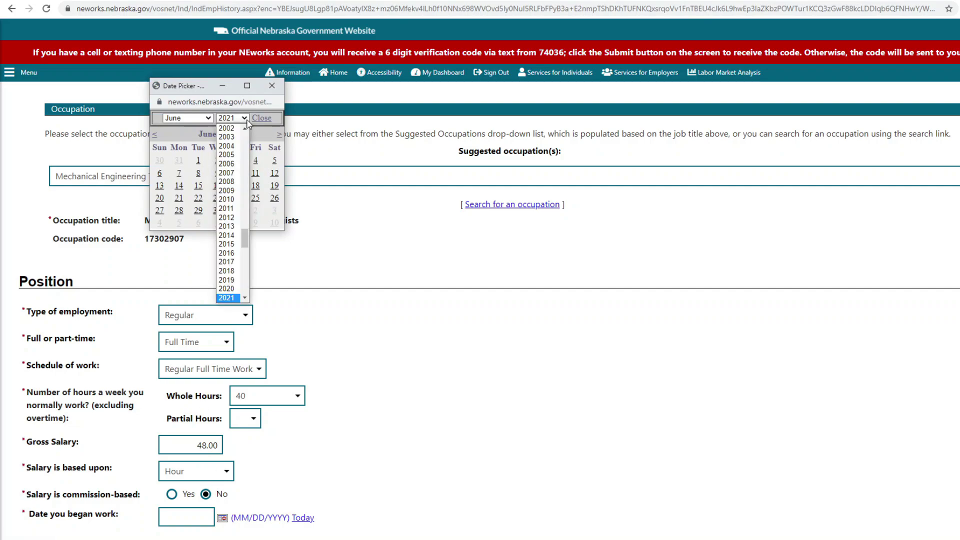
{"action": "left_click", "coordinate": [234, 253]}
{"action": "left_click", "coordinate": [207, 119]}
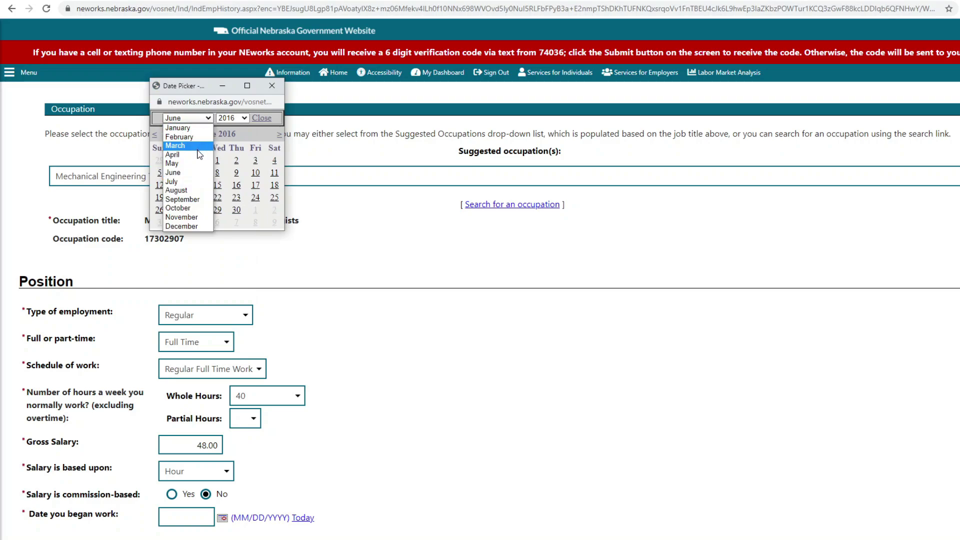
{"action": "left_click", "coordinate": [194, 137]}
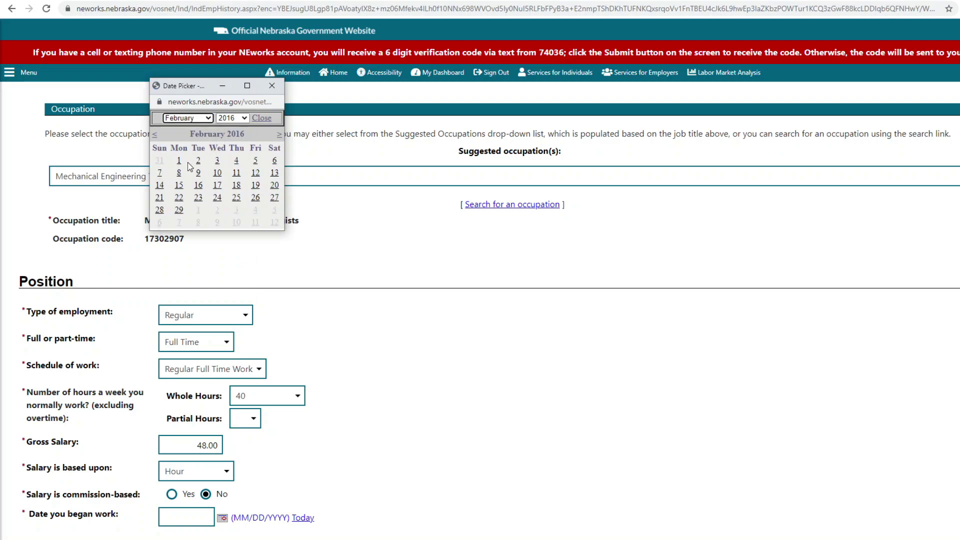
{"action": "left_click", "coordinate": [179, 161]}
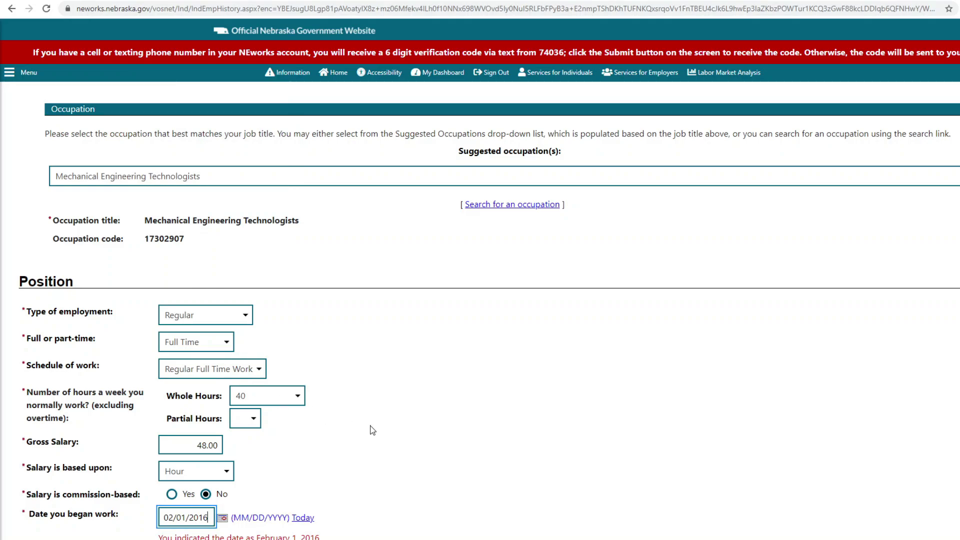
{"action": "scroll", "coordinate": [372, 431], "scroll_direction": "down", "scroll_amount": 3}
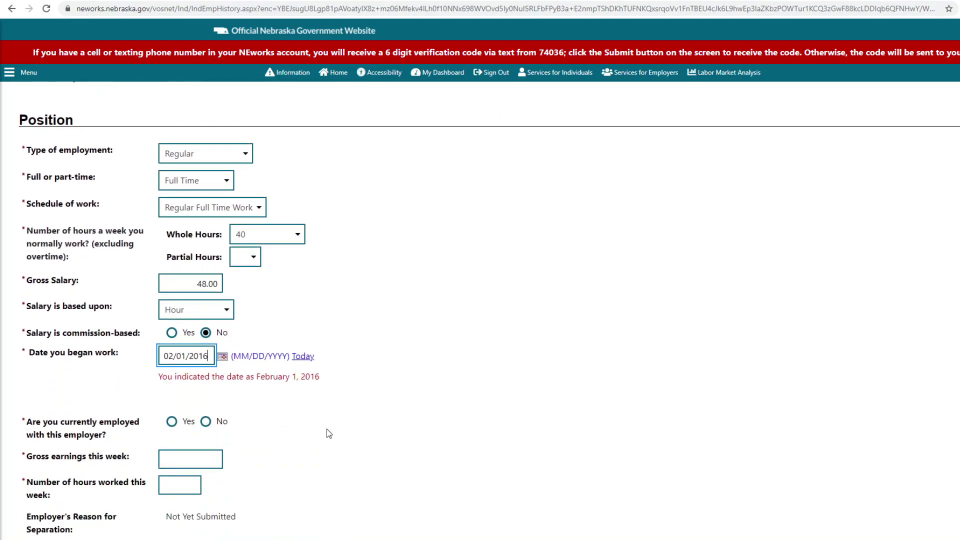
Step: Answer No to currently employed and enter $1,400.00 earned and 40 hours this week
{"action": "left_click", "coordinate": [204, 421]}
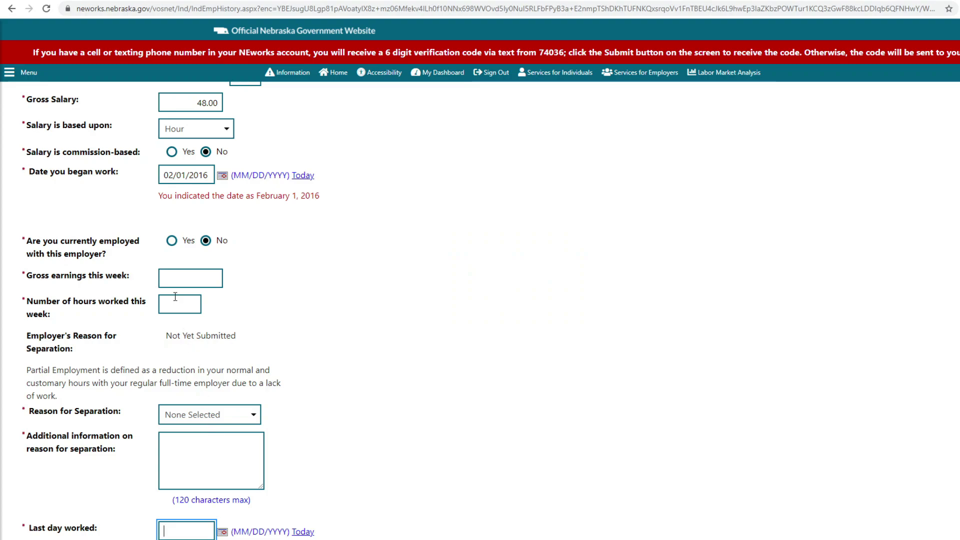
{"action": "left_click", "coordinate": [180, 279]}
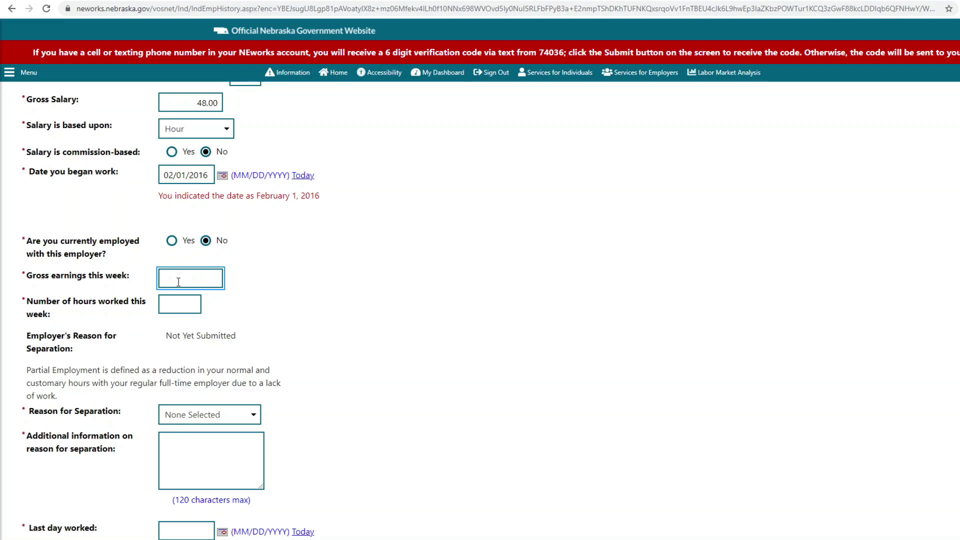
{"action": "type", "text": "1400.00"}
{"action": "left_click", "coordinate": [184, 305]}
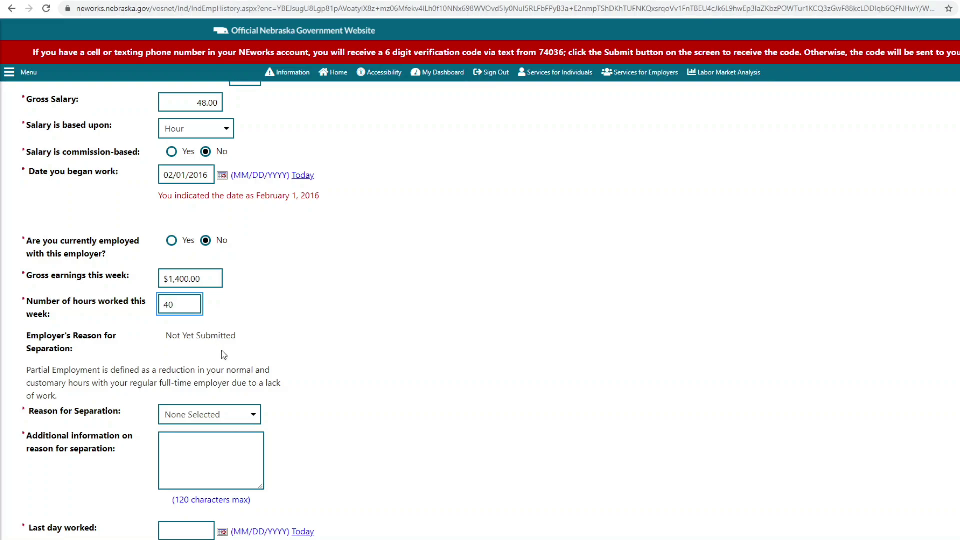
Step: Choose Lack of Work / Layoff as the separation reason with last day worked 06/02/2021
{"action": "left_click", "coordinate": [226, 416]}
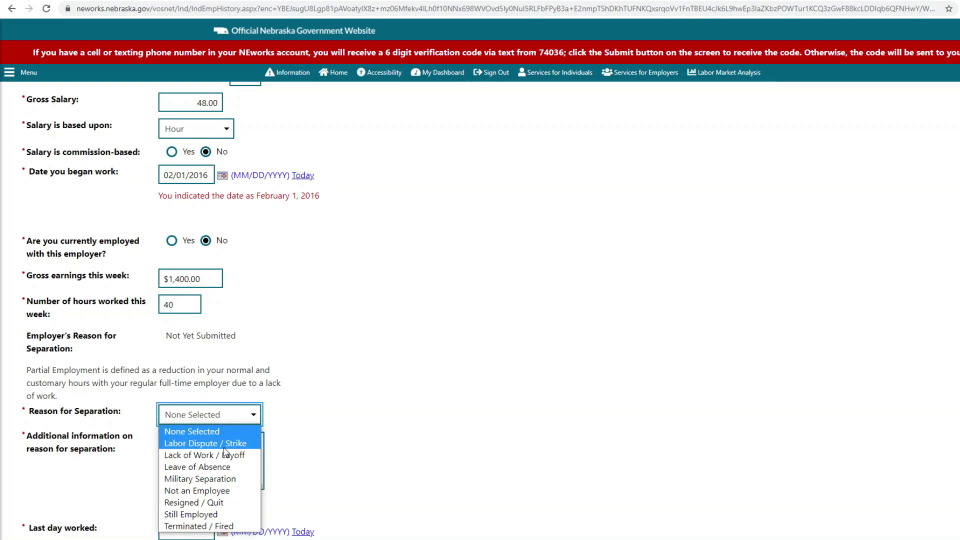
{"action": "left_click", "coordinate": [224, 453]}
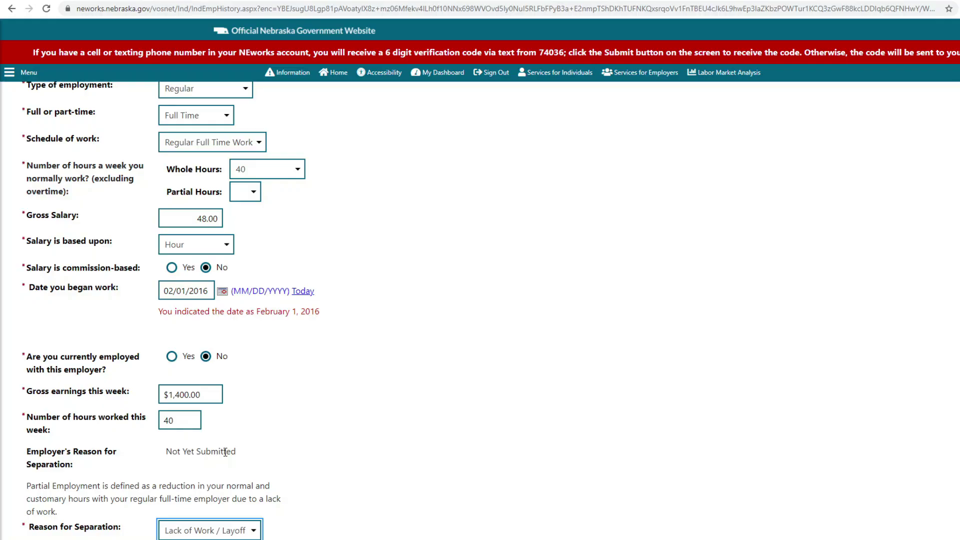
{"action": "scroll", "coordinate": [224, 442], "scroll_direction": "down", "scroll_amount": 3}
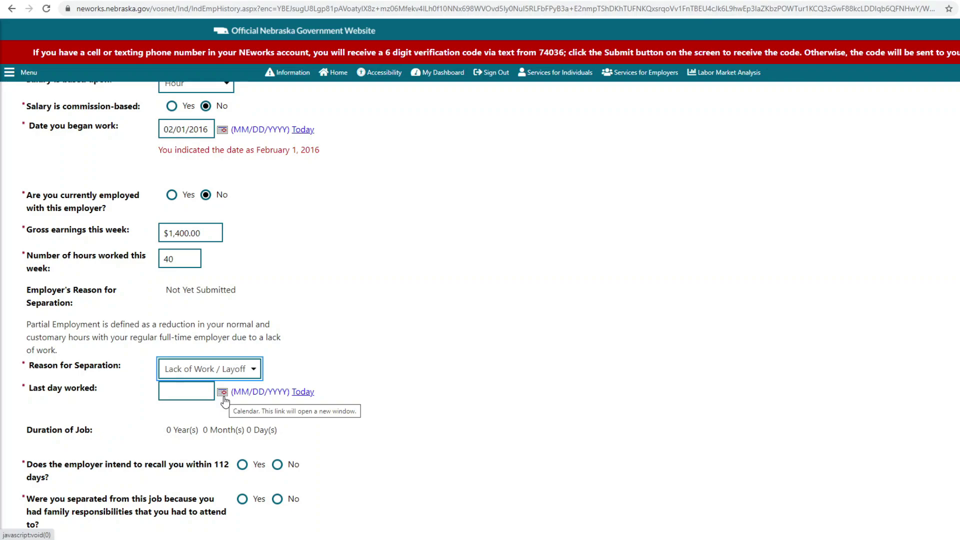
{"action": "left_click", "coordinate": [302, 393]}
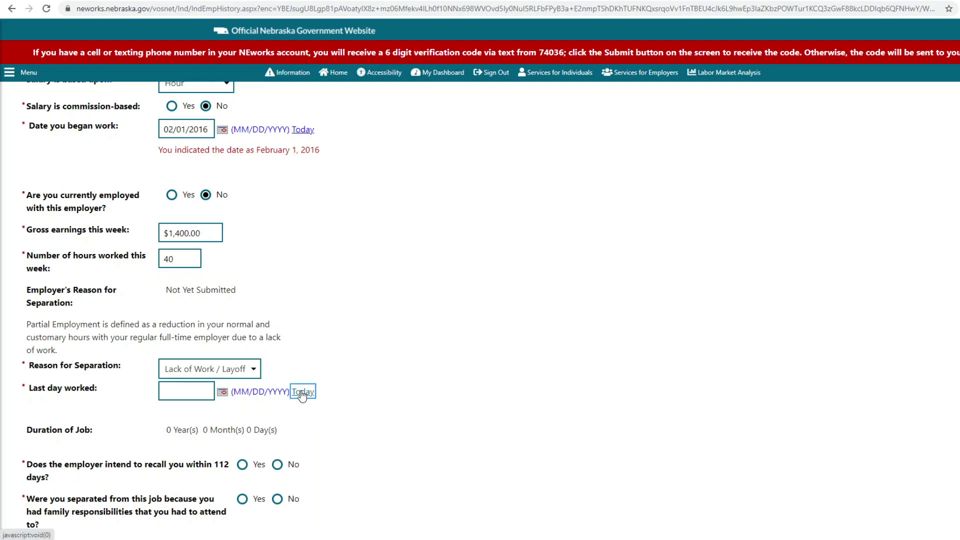
{"action": "left_click", "coordinate": [186, 392]}
{"action": "key", "text": "BackSpace"}
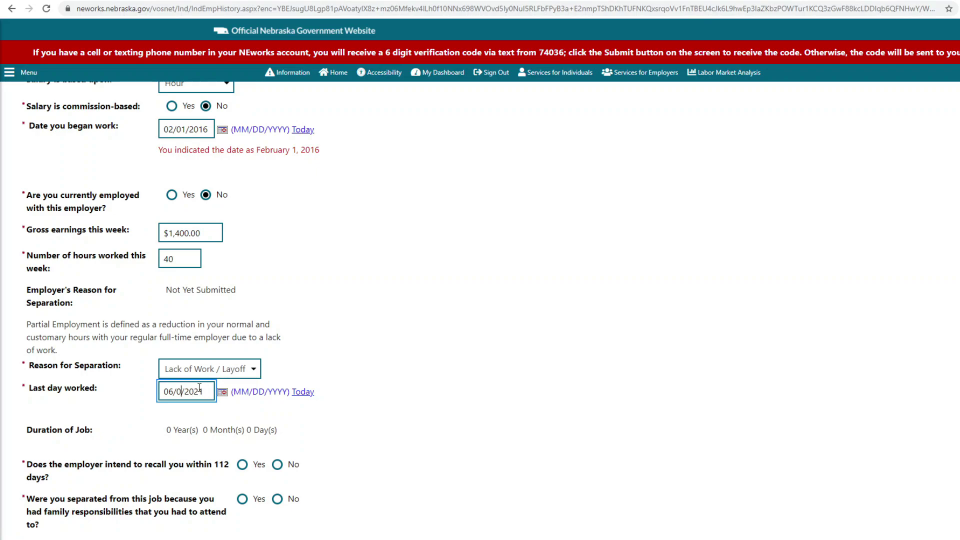
{"action": "type", "text": "2"}
{"action": "left_click", "coordinate": [340, 408]}
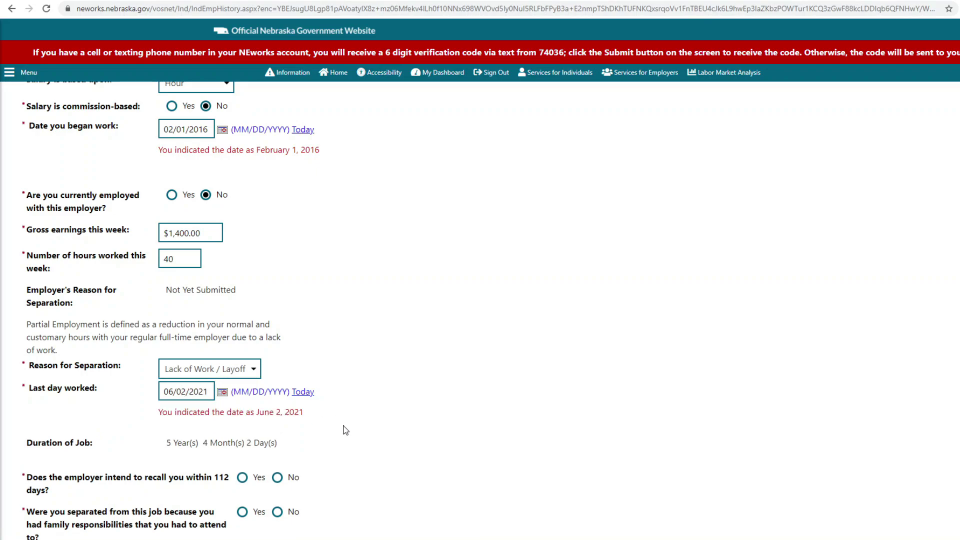
{"action": "scroll", "coordinate": [345, 430], "scroll_direction": "down", "scroll_amount": 2}
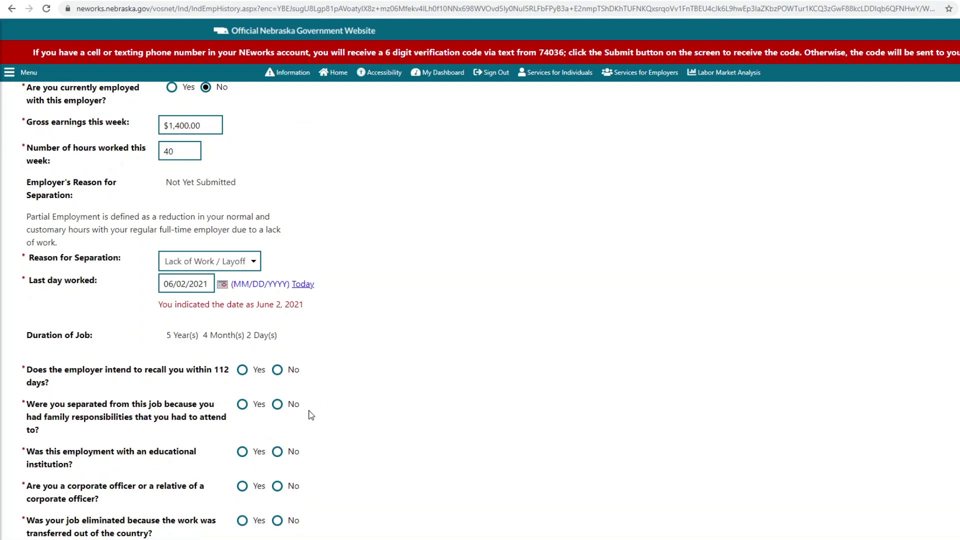
Step: Answer No to recall, family, educational institution, corporate officer, work-abroad and transportation questions
{"action": "left_click", "coordinate": [278, 371]}
{"action": "left_click", "coordinate": [278, 405]}
{"action": "scroll", "coordinate": [278, 408], "scroll_direction": "down", "scroll_amount": 2}
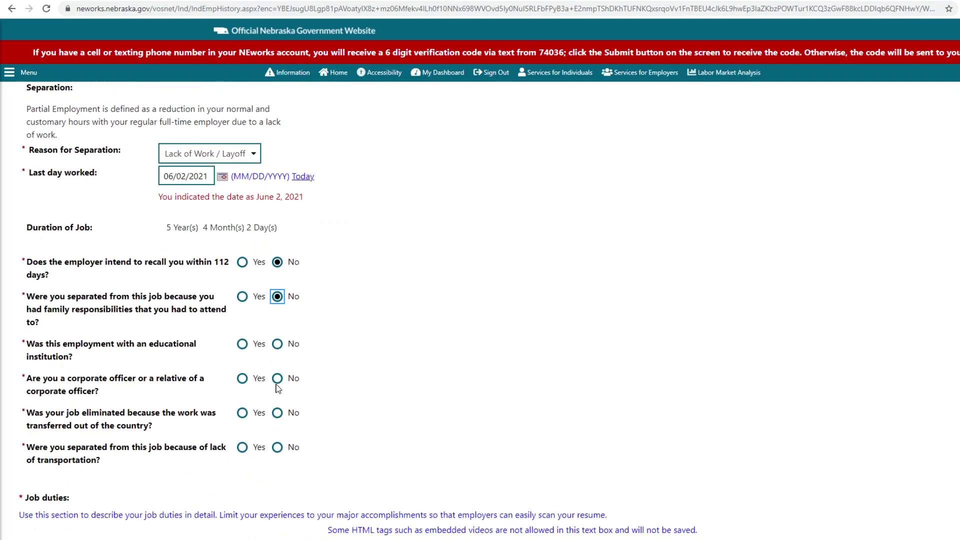
{"action": "left_click", "coordinate": [278, 345]}
{"action": "left_click", "coordinate": [277, 381]}
{"action": "left_click", "coordinate": [279, 417]}
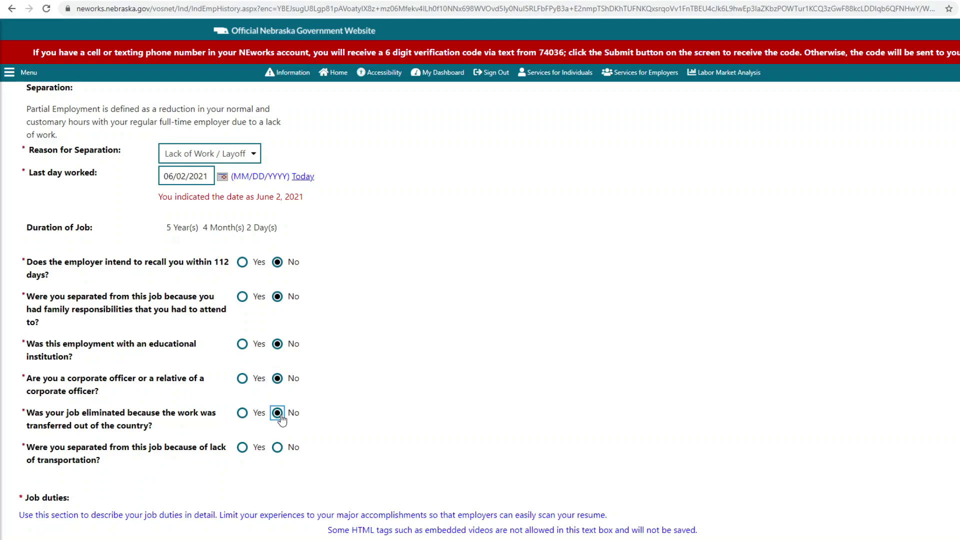
{"action": "left_click", "coordinate": [277, 448]}
{"action": "scroll", "coordinate": [410, 377], "scroll_direction": "down", "scroll_amount": 3}
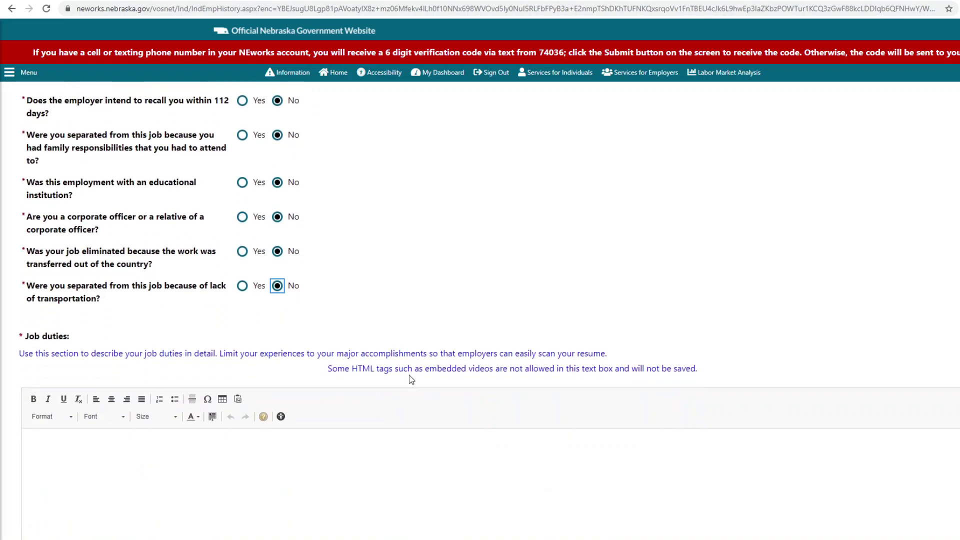
{"action": "scroll", "coordinate": [409, 378], "scroll_direction": "down", "scroll_amount": 2}
{"action": "left_click", "coordinate": [408, 374]}
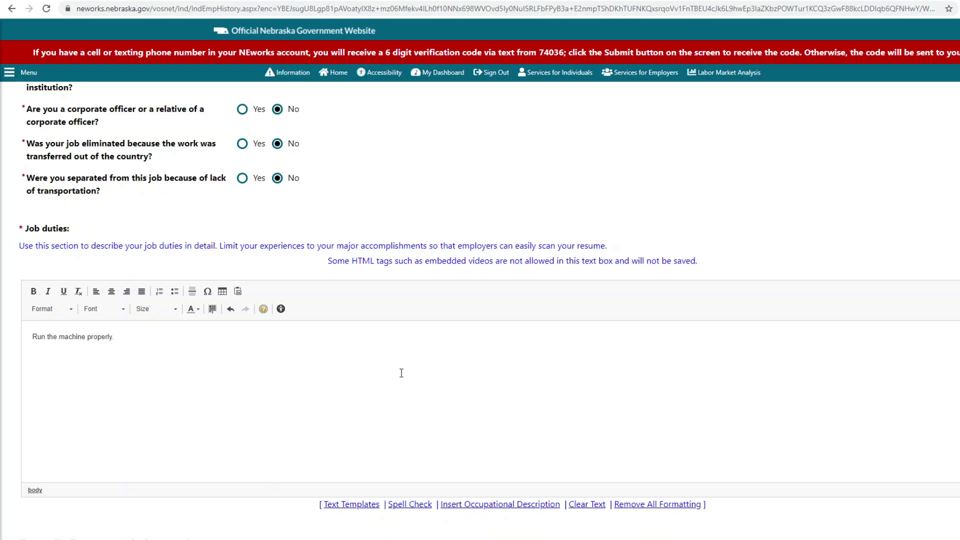
Step: Answer No for severance, vacation, holiday, sick, bonus pay and wages in lieu of notice
{"action": "scroll", "coordinate": [402, 374], "scroll_direction": "down", "scroll_amount": 4}
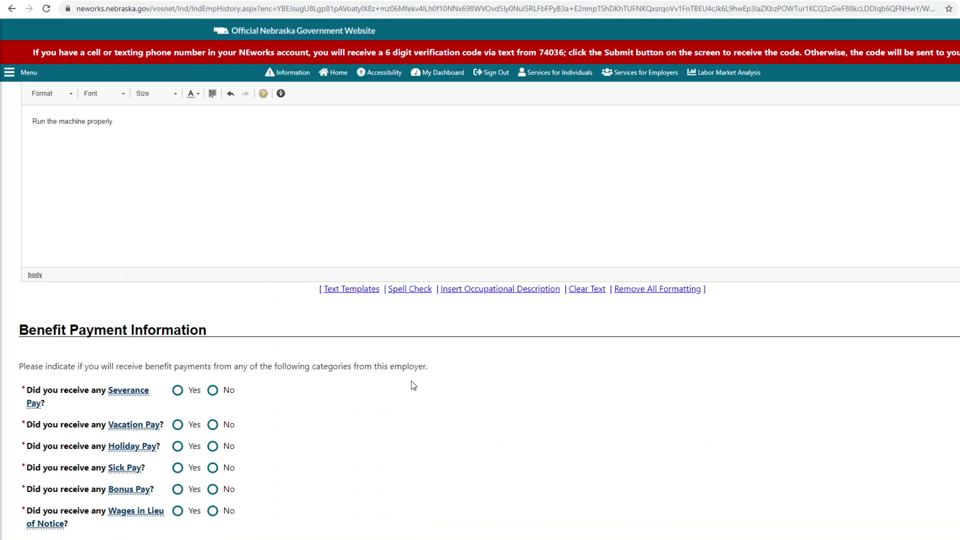
{"action": "scroll", "coordinate": [413, 386], "scroll_direction": "down", "scroll_amount": 2}
{"action": "left_click", "coordinate": [213, 282]}
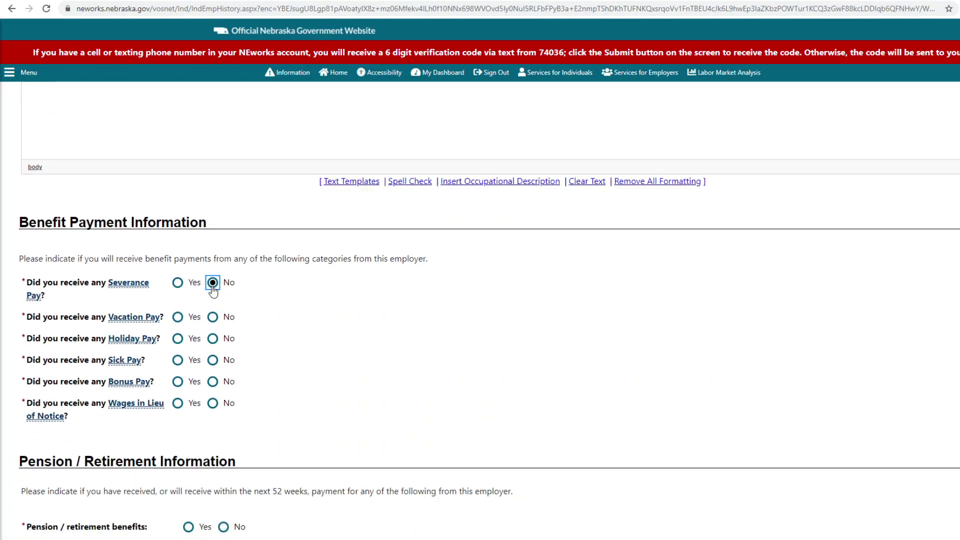
{"action": "left_click", "coordinate": [213, 317]}
{"action": "left_click", "coordinate": [212, 339]}
{"action": "left_click", "coordinate": [213, 363]}
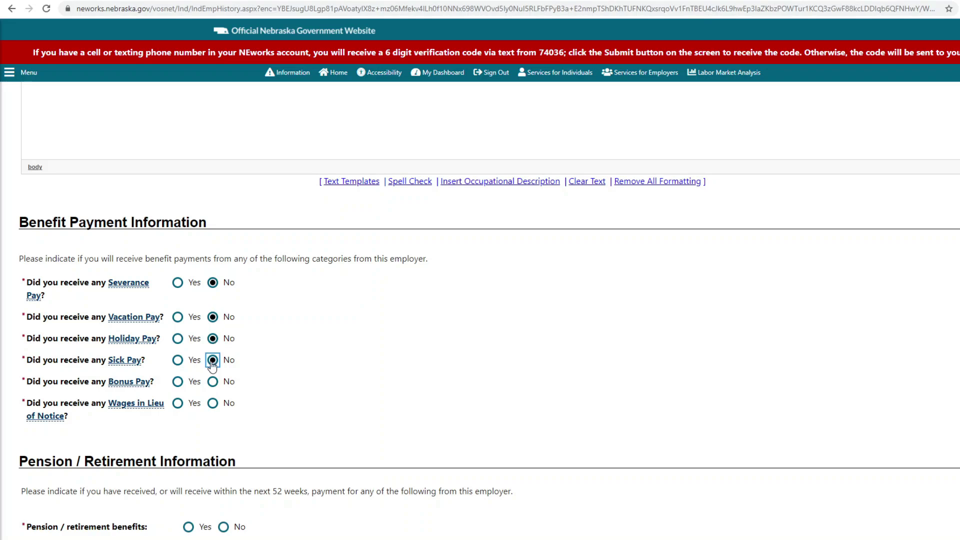
{"action": "left_click", "coordinate": [212, 385]}
{"action": "left_click", "coordinate": [212, 403]}
Step: Report no pension, military disability compensation or Workers' Compensation received
{"action": "scroll", "coordinate": [690, 364], "scroll_direction": "down", "scroll_amount": 1}
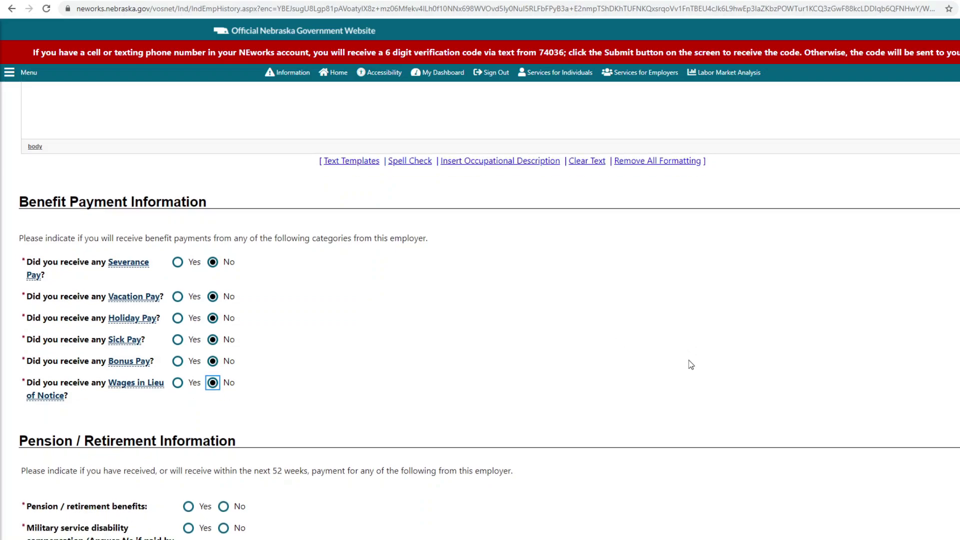
{"action": "scroll", "coordinate": [690, 364], "scroll_direction": "down", "scroll_amount": 4}
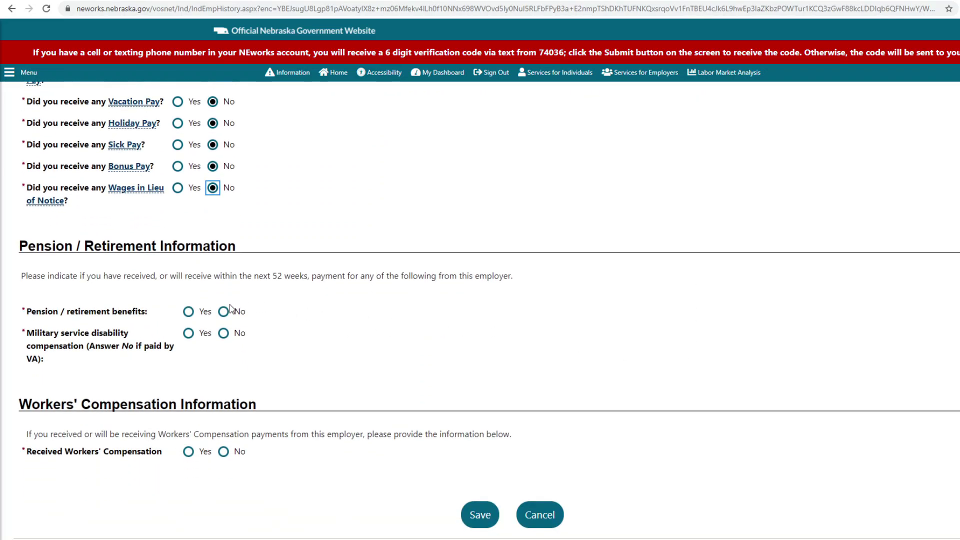
{"action": "left_click", "coordinate": [224, 311]}
{"action": "left_click", "coordinate": [224, 334]}
{"action": "left_click", "coordinate": [224, 451]}
Step: Save the TMCO Inc job entry, adding its skills but declining its tools
{"action": "scroll", "coordinate": [567, 342], "scroll_direction": "down", "scroll_amount": 1}
{"action": "scroll", "coordinate": [568, 341], "scroll_direction": "down", "scroll_amount": 1}
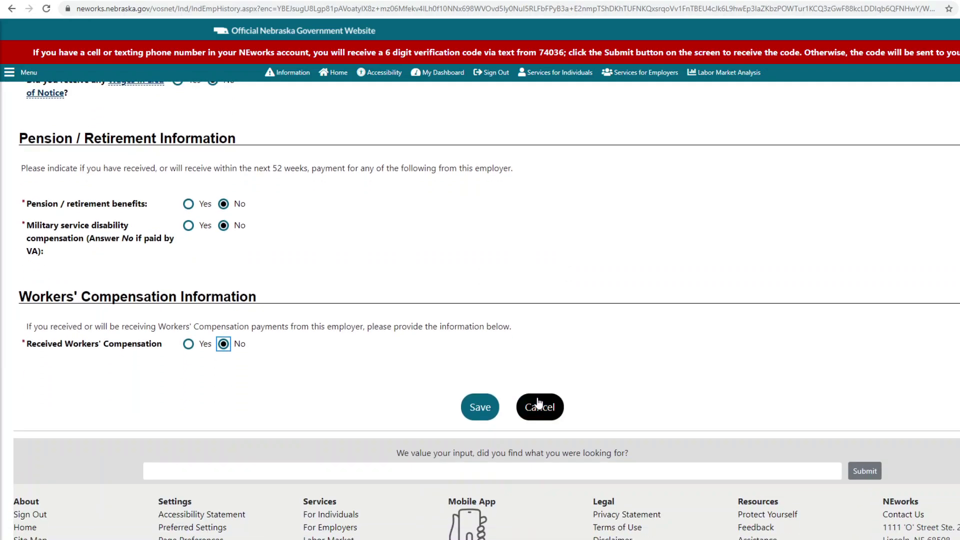
{"action": "left_click", "coordinate": [480, 409]}
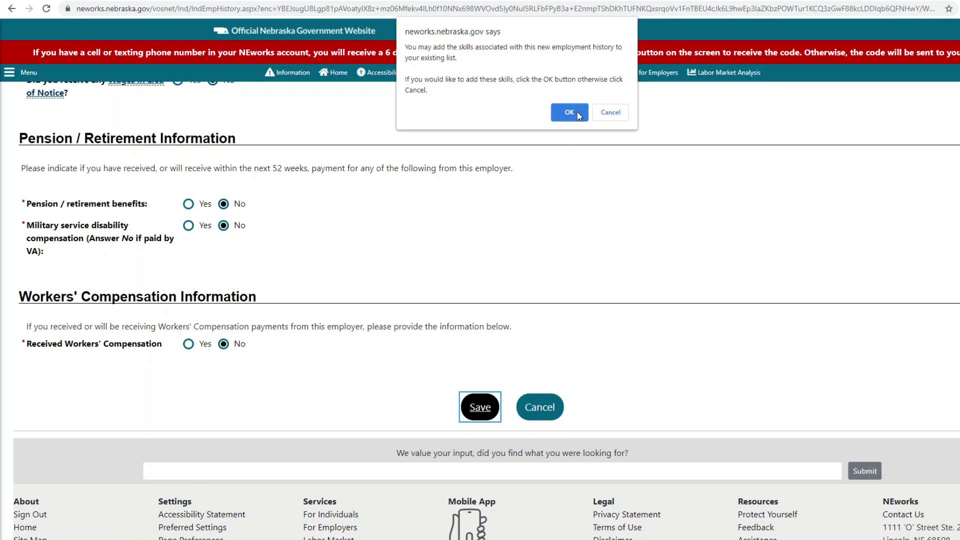
{"action": "left_click", "coordinate": [619, 114]}
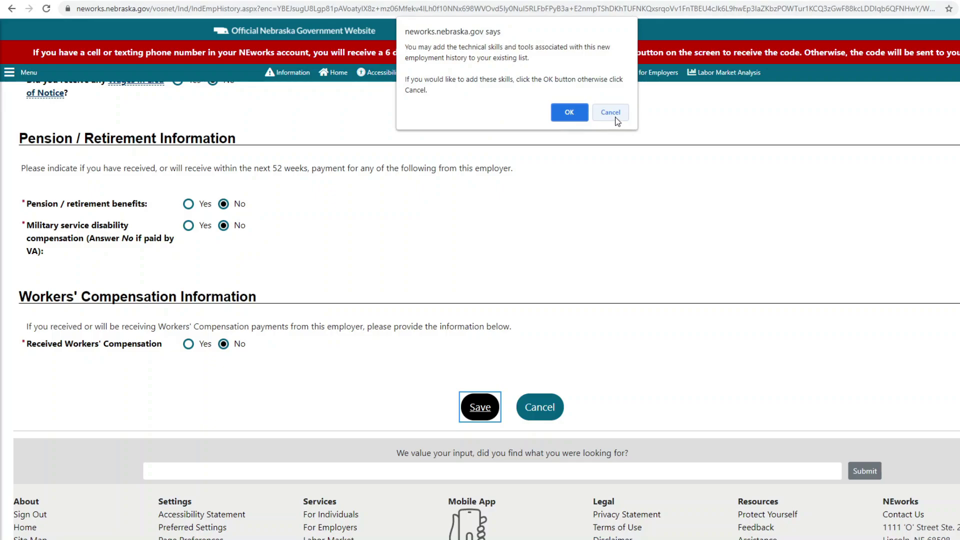
{"action": "left_click", "coordinate": [616, 116]}
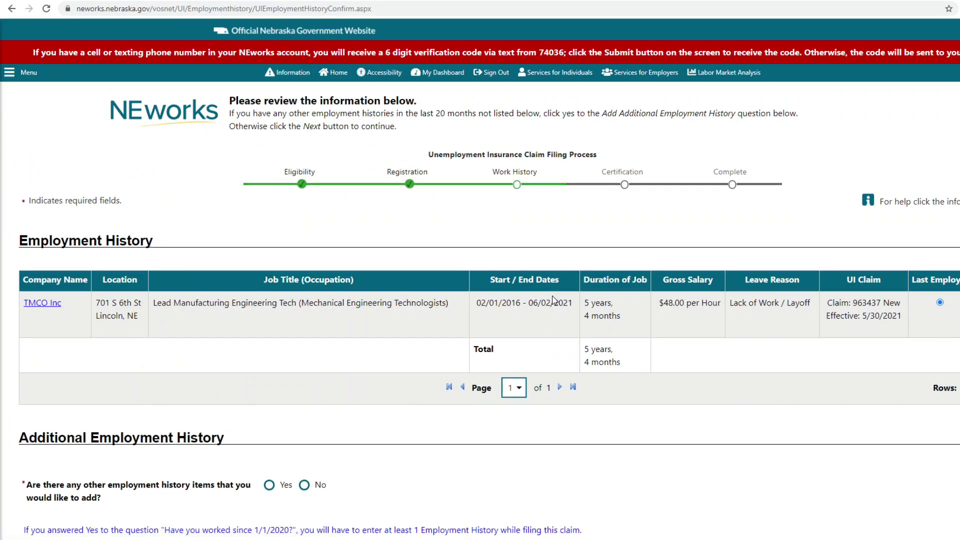
Step: Answer No to having any other employment history and continue
{"action": "scroll", "coordinate": [553, 300], "scroll_direction": "down", "scroll_amount": 3}
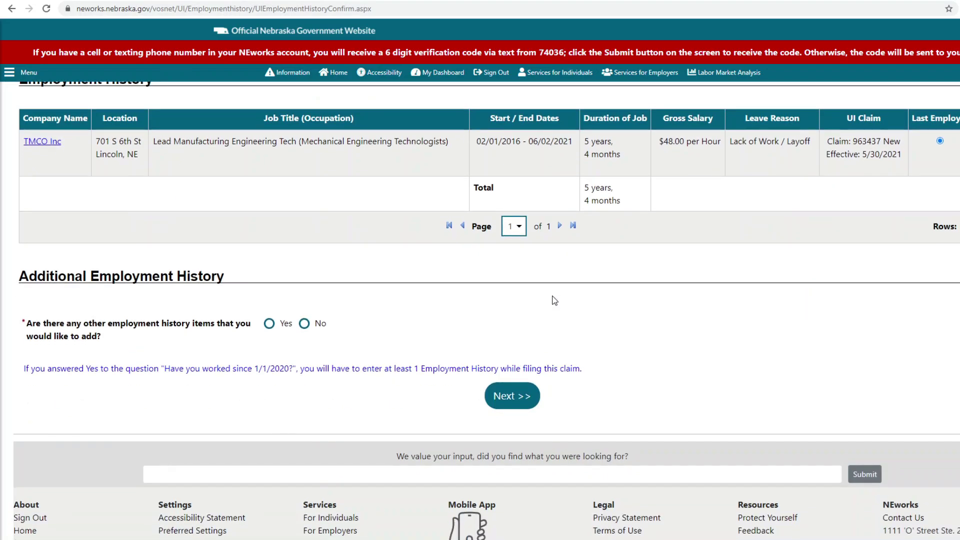
{"action": "scroll", "coordinate": [418, 330], "scroll_direction": "up", "scroll_amount": 1}
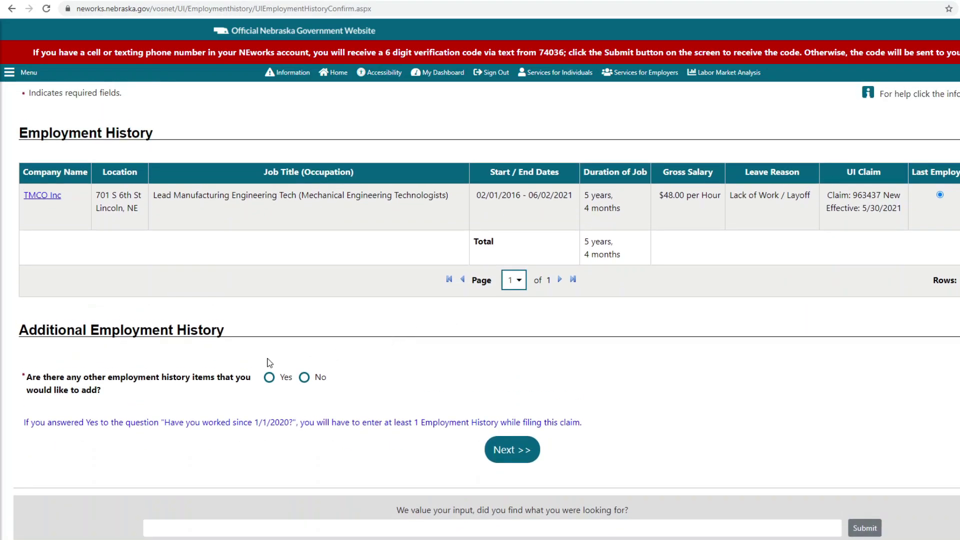
{"action": "left_click", "coordinate": [304, 377]}
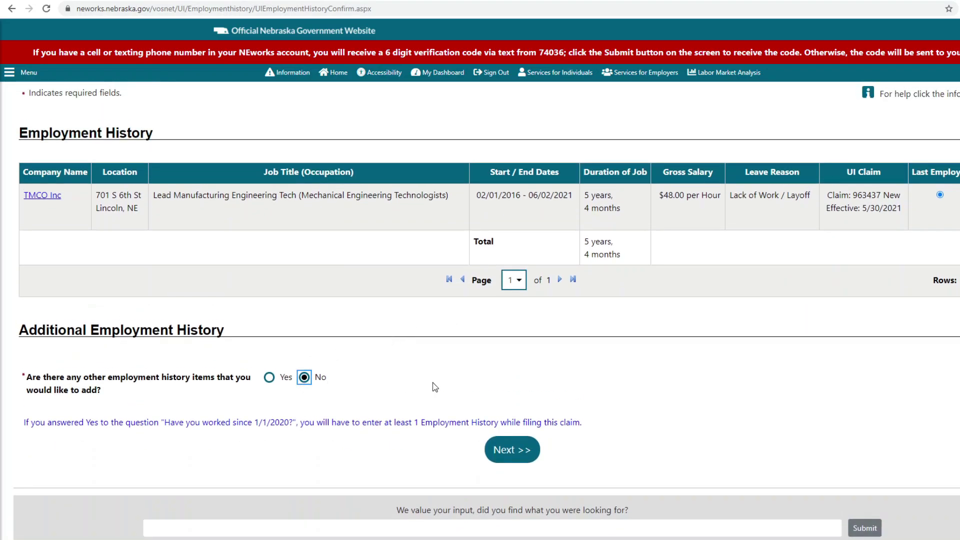
{"action": "left_click", "coordinate": [513, 449]}
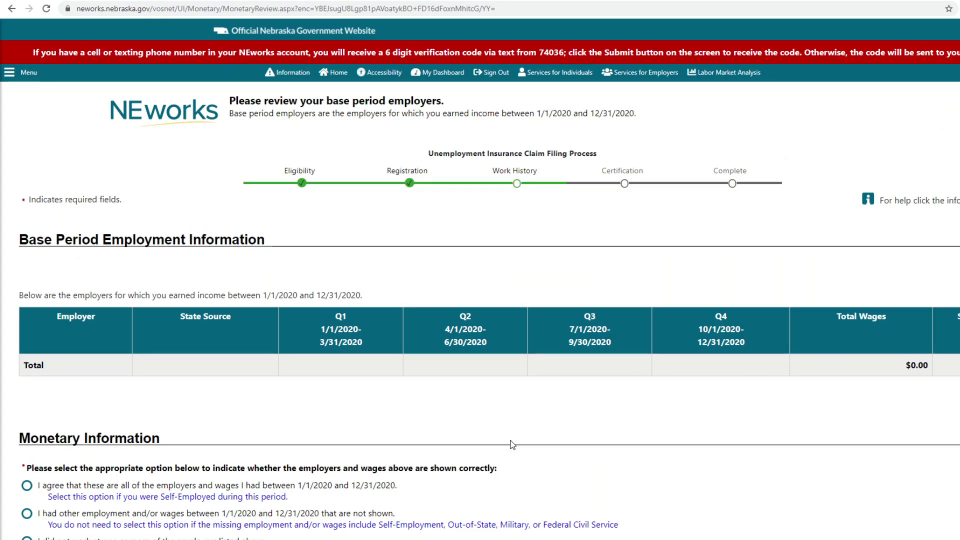
Step: Agree the listed base period employers and wages are complete and continue
{"action": "scroll", "coordinate": [512, 445], "scroll_direction": "down", "scroll_amount": 2}
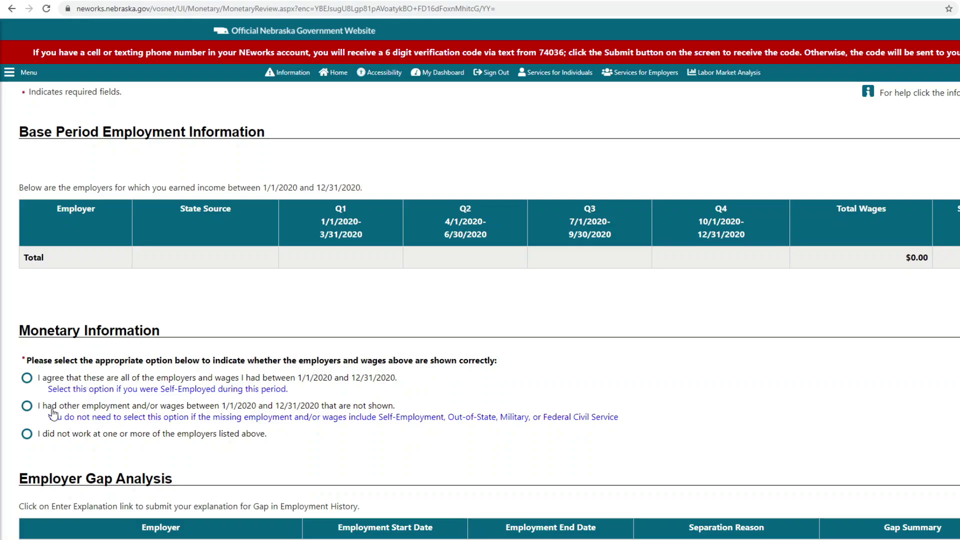
{"action": "left_click", "coordinate": [29, 380]}
{"action": "scroll", "coordinate": [31, 380], "scroll_direction": "down", "scroll_amount": 3}
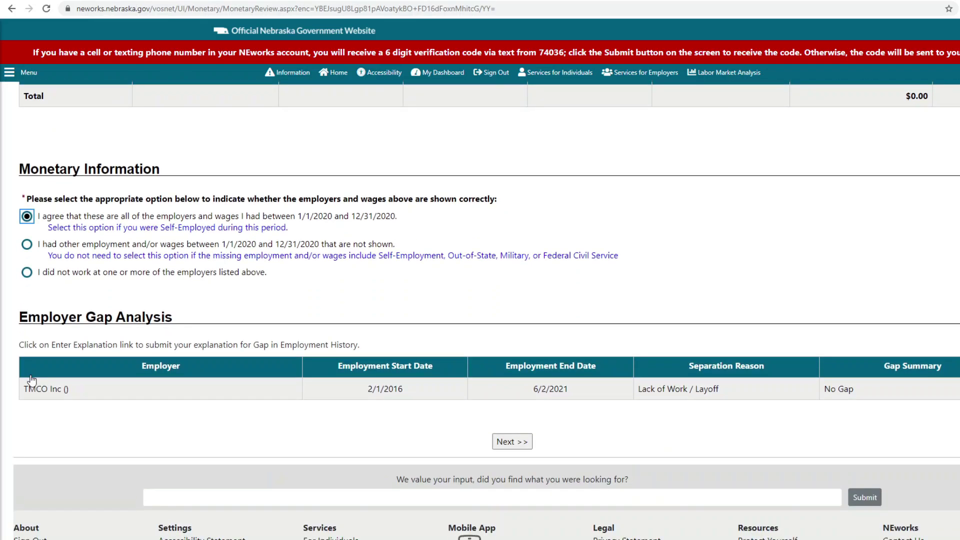
{"action": "left_click", "coordinate": [510, 444]}
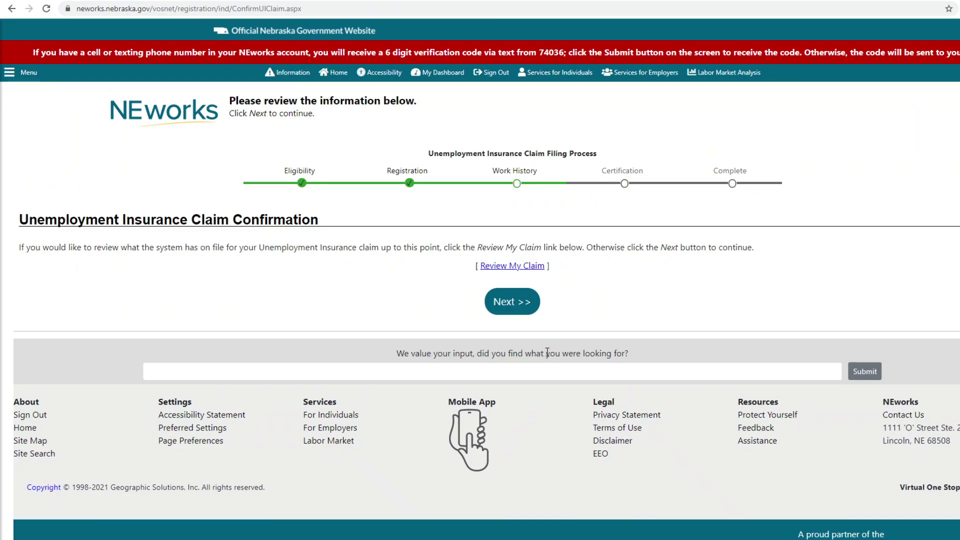
Step: Confirm 'Yes, I want to file this claim' and move to the weekly requirements
{"action": "left_click", "coordinate": [529, 303]}
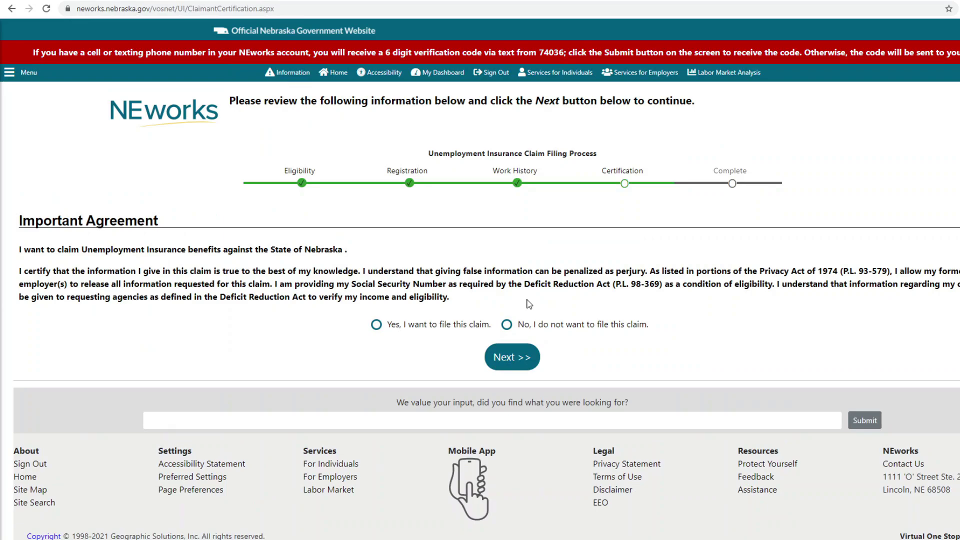
{"action": "left_click", "coordinate": [376, 324]}
{"action": "left_click", "coordinate": [511, 358]}
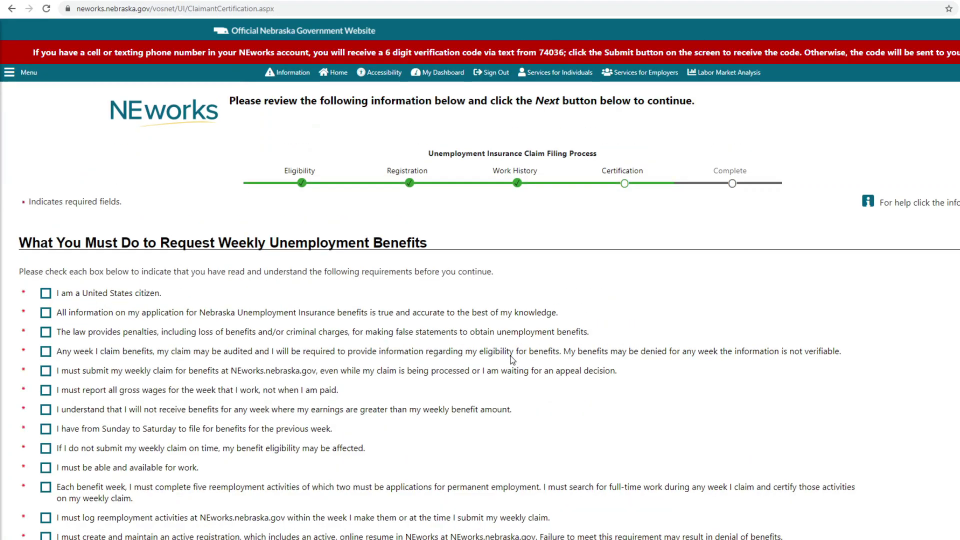
Step: Tick the citizenship, truthfulness, penalty, audit, weekly filing, wage reporting and availability boxes
{"action": "scroll", "coordinate": [383, 338], "scroll_direction": "down", "scroll_amount": 3}
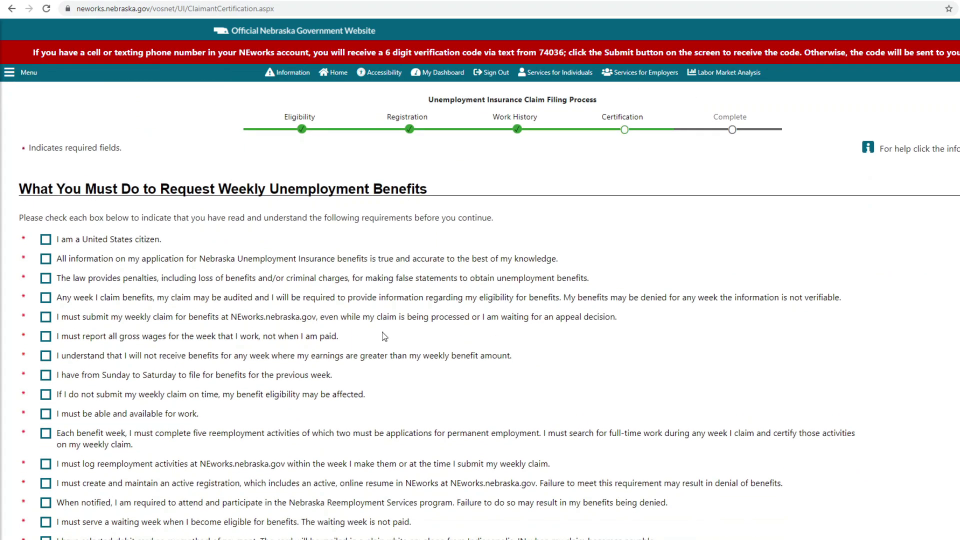
{"action": "left_click", "coordinate": [47, 132]}
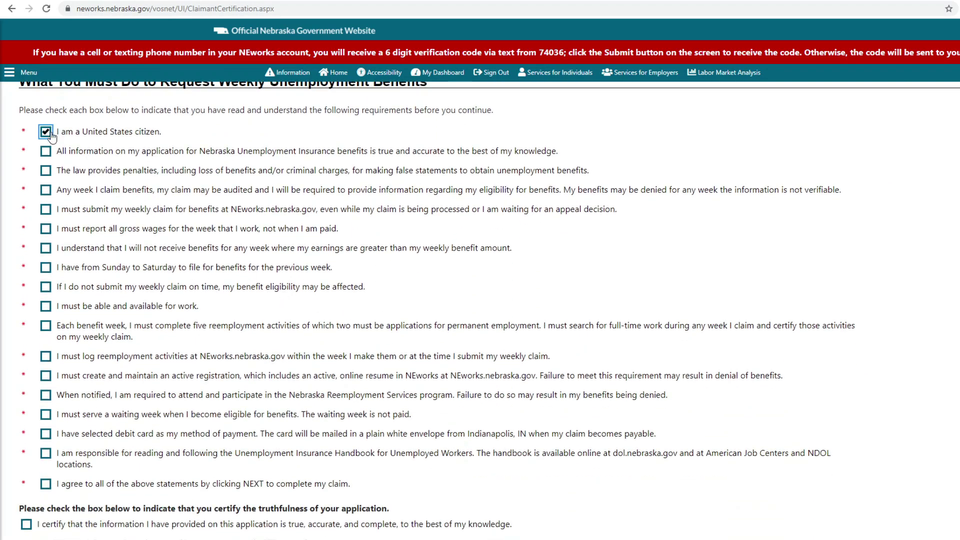
{"action": "scroll", "coordinate": [55, 166], "scroll_direction": "up", "scroll_amount": 1}
{"action": "left_click", "coordinate": [45, 205]}
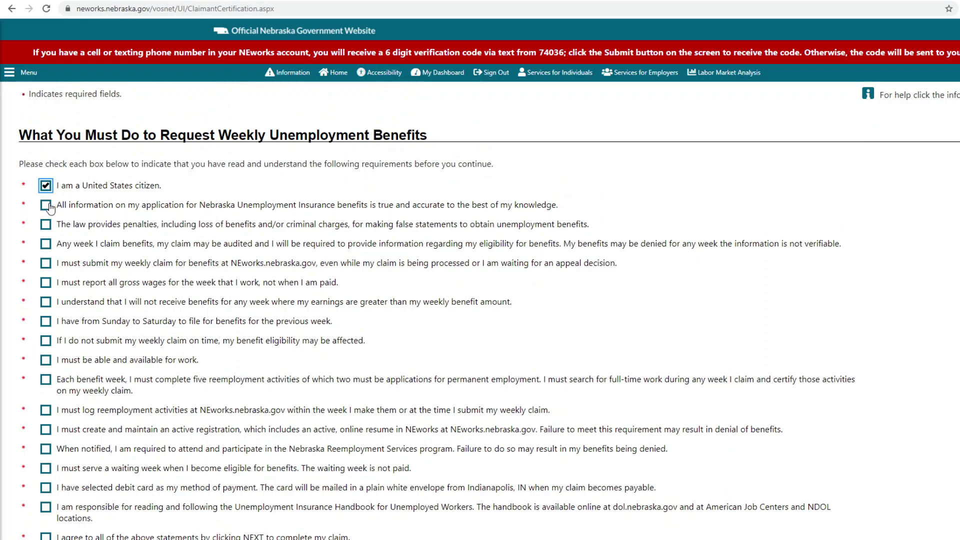
{"action": "left_click", "coordinate": [46, 225]}
{"action": "left_click", "coordinate": [46, 244]}
{"action": "left_click", "coordinate": [47, 265]}
{"action": "left_click", "coordinate": [46, 284]}
{"action": "left_click", "coordinate": [46, 303]}
{"action": "left_click", "coordinate": [46, 322]}
{"action": "left_click", "coordinate": [46, 342]}
{"action": "left_click", "coordinate": [46, 361]}
{"action": "left_click", "coordinate": [46, 379]}
Step: Tick the reemployment, waiting week, debit card and handbook boxes, agree to all, and certify
{"action": "scroll", "coordinate": [46, 380], "scroll_direction": "down", "scroll_amount": 1}
{"action": "left_click", "coordinate": [46, 357]}
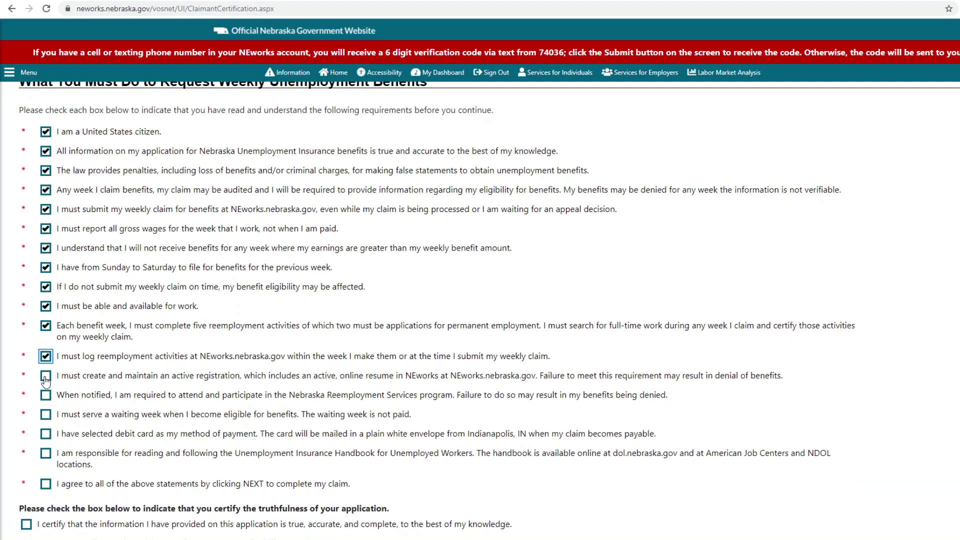
{"action": "left_click", "coordinate": [45, 376]}
{"action": "left_click", "coordinate": [45, 395]}
{"action": "left_click", "coordinate": [46, 414]}
{"action": "left_click", "coordinate": [45, 434]}
{"action": "left_click", "coordinate": [45, 453]}
{"action": "left_click", "coordinate": [46, 484]}
{"action": "scroll", "coordinate": [110, 389], "scroll_direction": "down", "scroll_amount": 3}
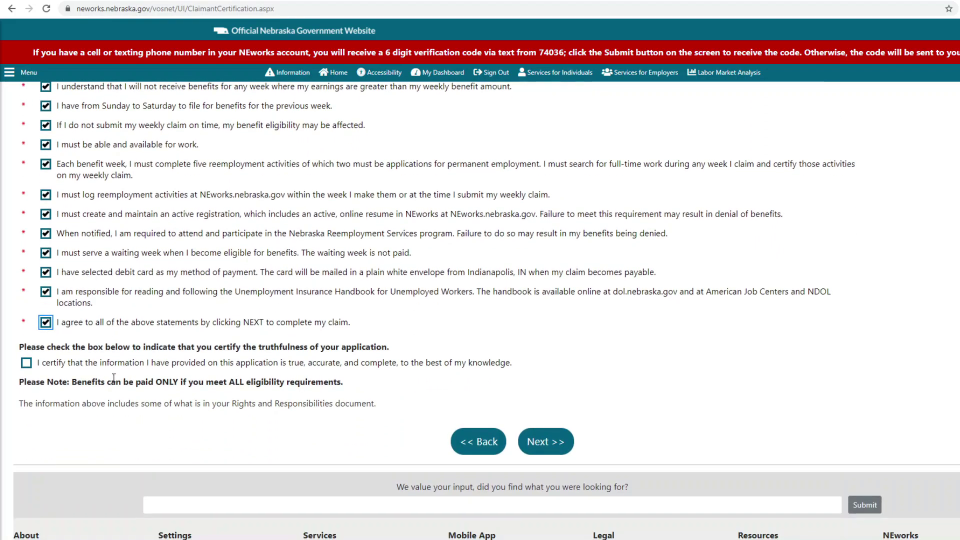
{"action": "left_click", "coordinate": [30, 363]}
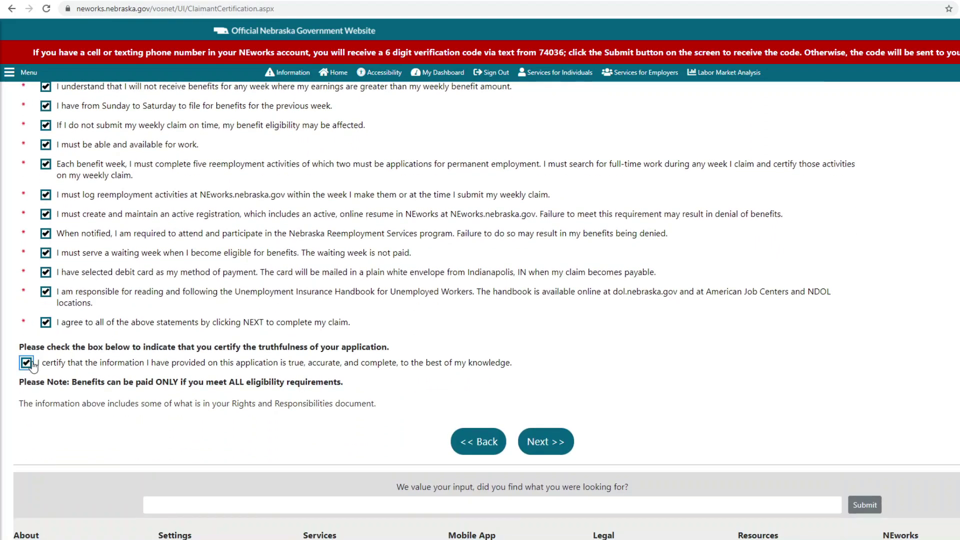
Step: Choose to view or print the BRI document later and submit the claim
{"action": "left_click", "coordinate": [550, 447]}
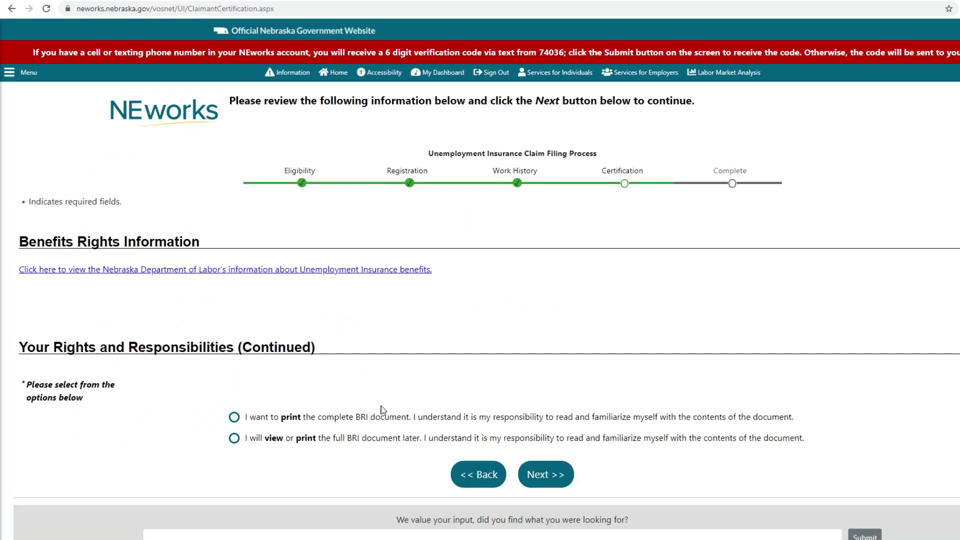
{"action": "left_click", "coordinate": [241, 441]}
{"action": "left_click", "coordinate": [531, 475]}
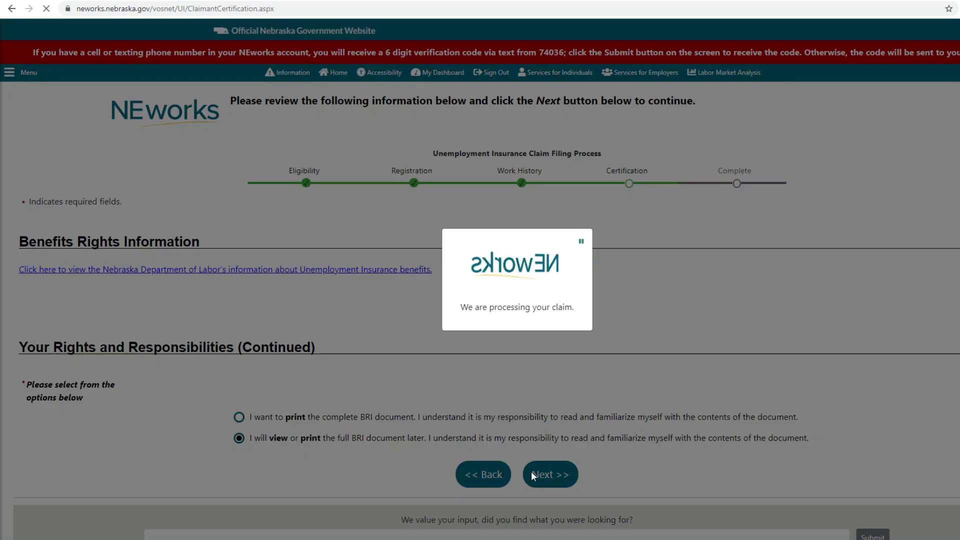